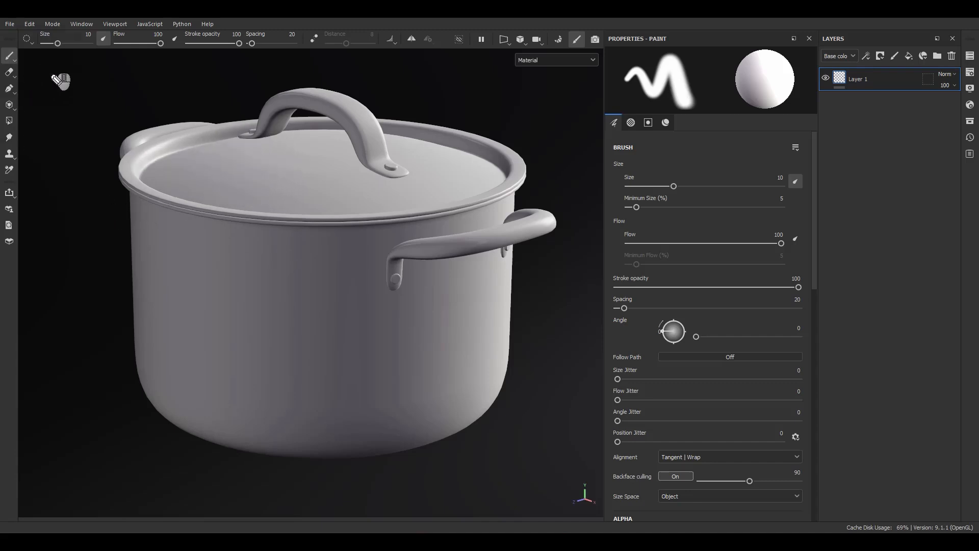
mouse_move(53, 83)
mouse_down()
mouse_move(55, 68)
mouse_move(54, 85)
mouse_move(143, 87)
mouse_up()
mouse_move(148, 77)
mouse_down()
mouse_move(145, 88)
mouse_move(190, 93)
mouse_up()
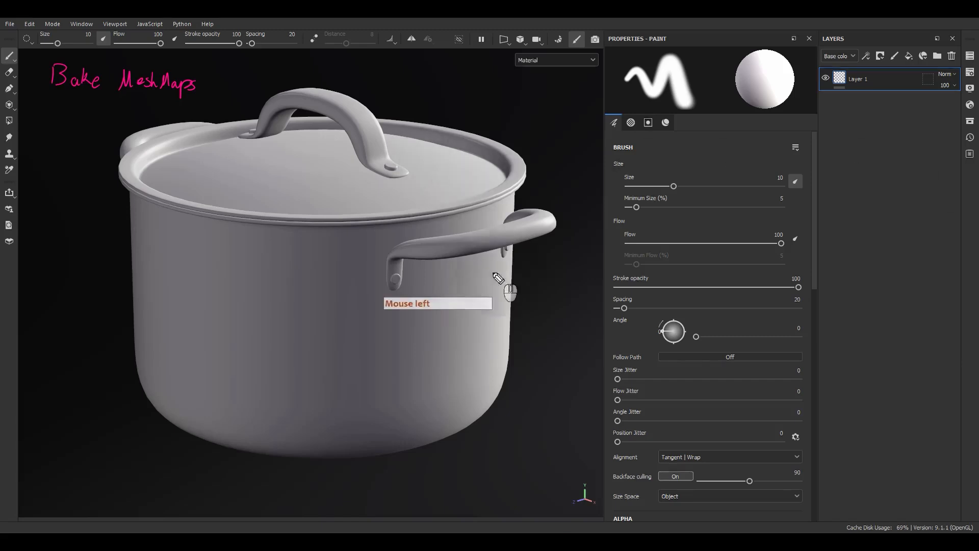
drag(499, 191, 498, 192)
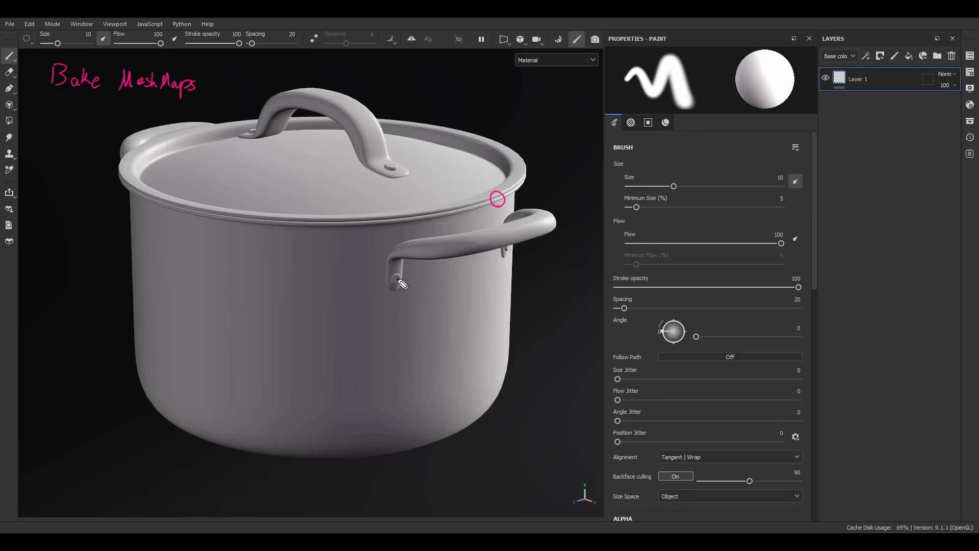
click(497, 198)
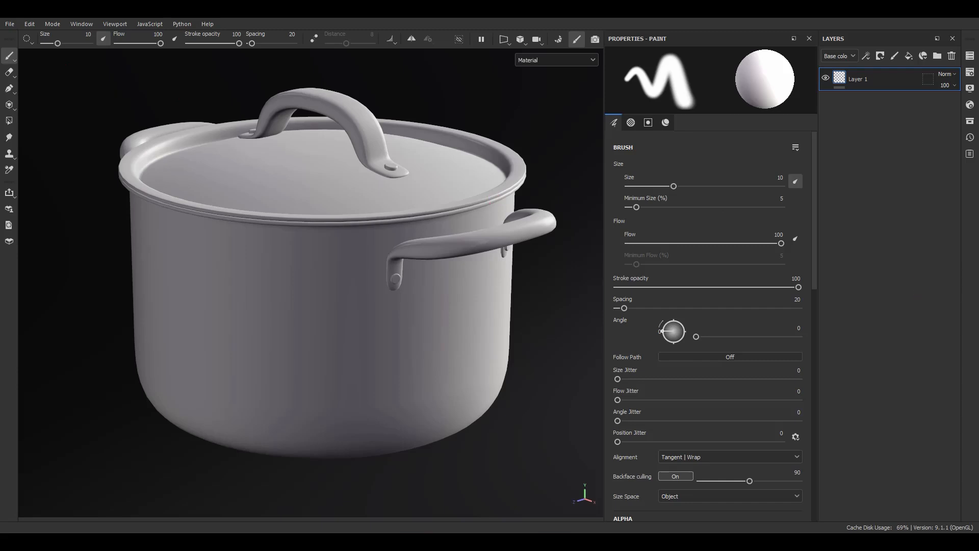
Switch to baking mode and include Bent normals among the mesh maps to bake
click(563, 39)
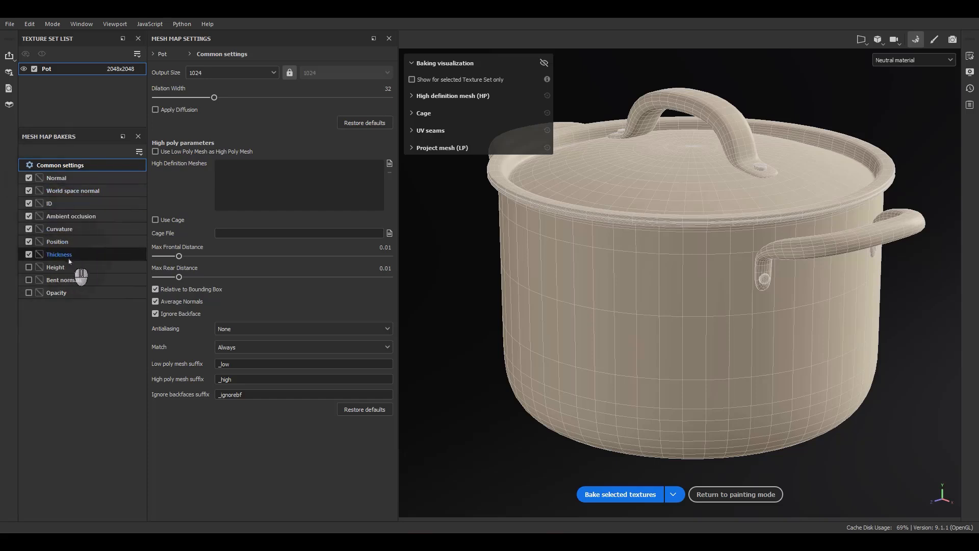
click(29, 280)
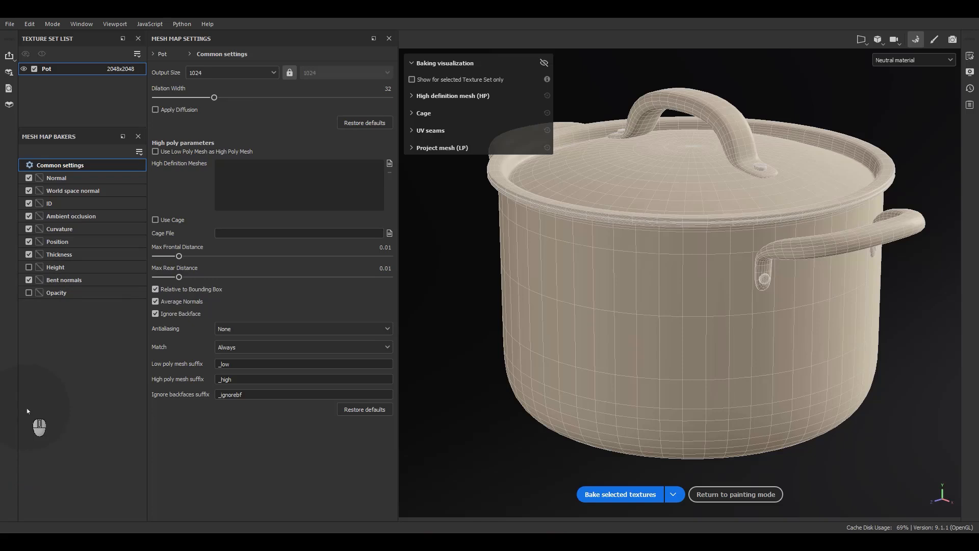
click(29, 280)
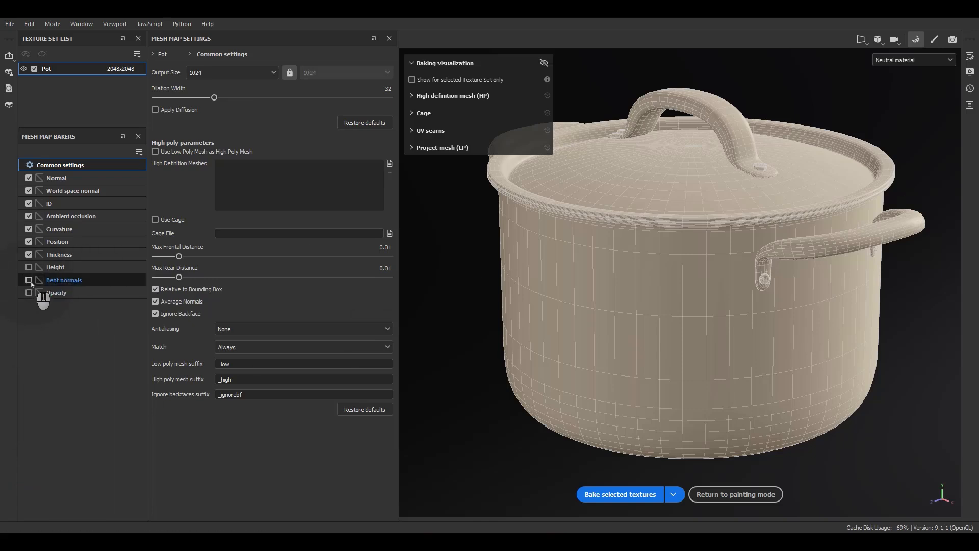
click(30, 280)
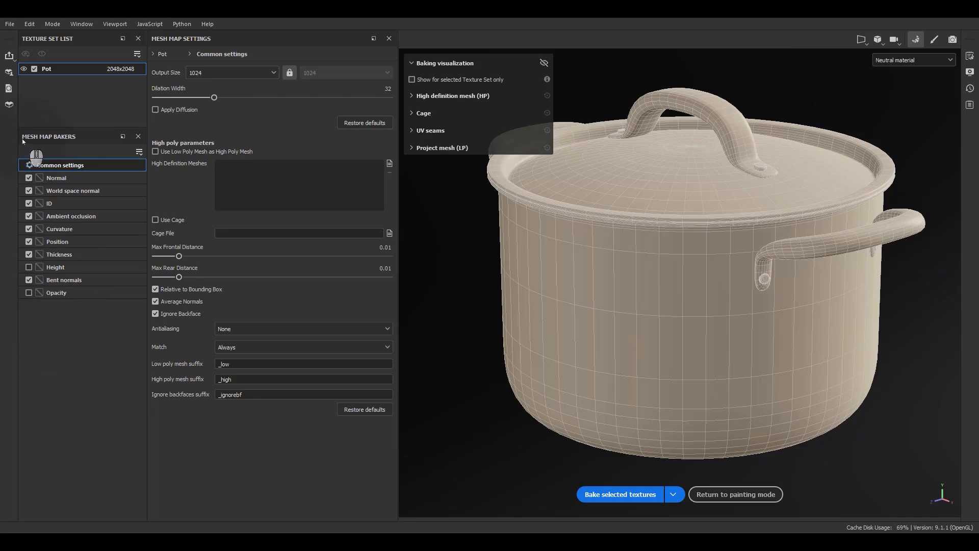
Examine the common baking settings and the individual settings of the ID, Ambient occlusion, Curvature and Position bakers
click(59, 165)
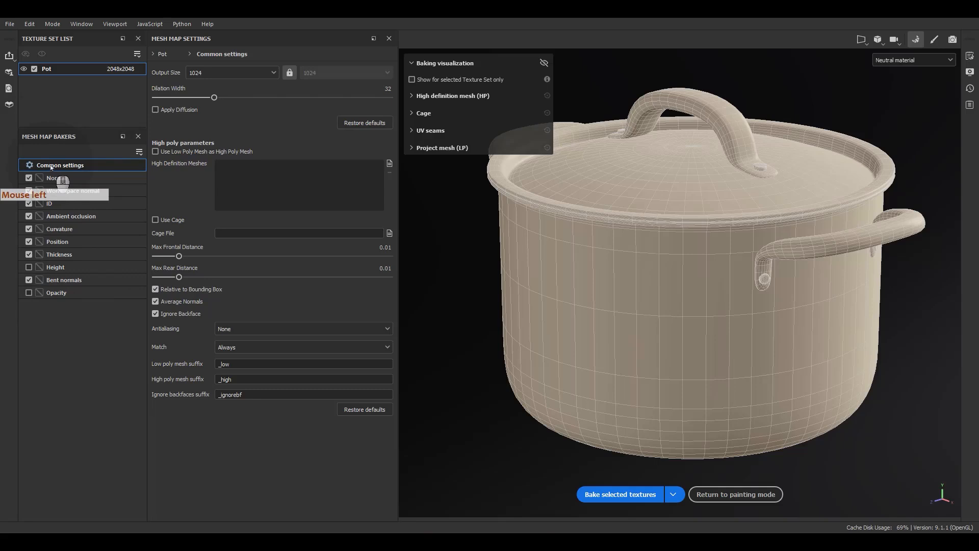
click(52, 167)
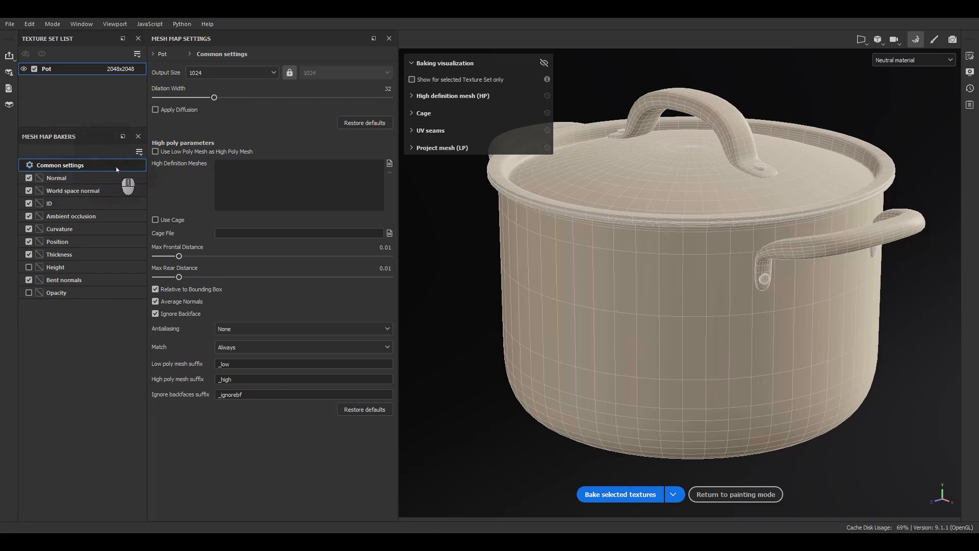
click(63, 177)
click(66, 190)
click(56, 203)
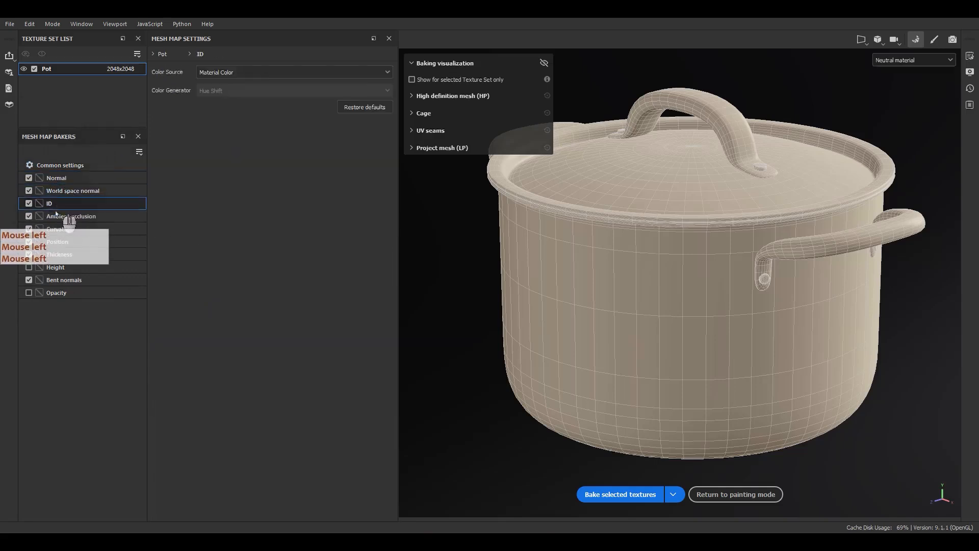
click(66, 215)
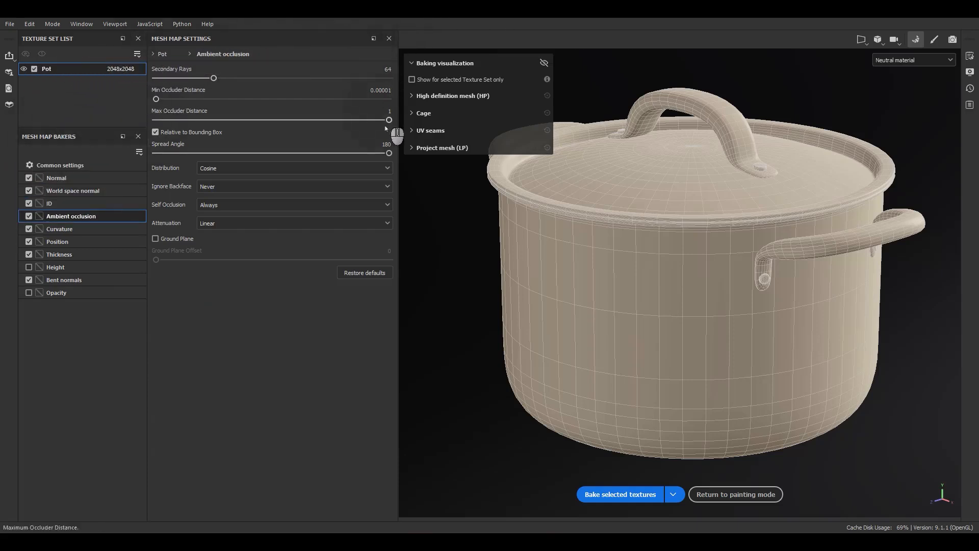
click(59, 229)
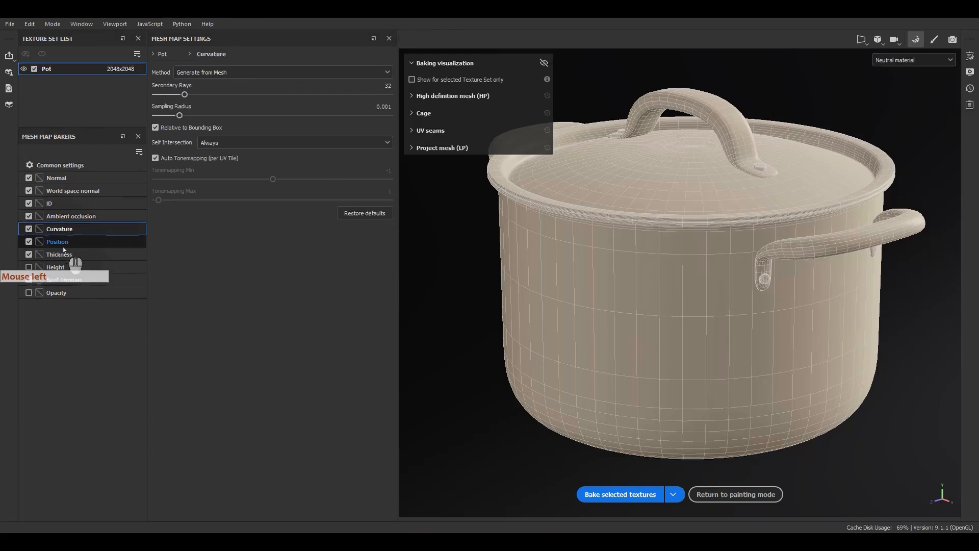
click(63, 243)
click(77, 192)
click(71, 177)
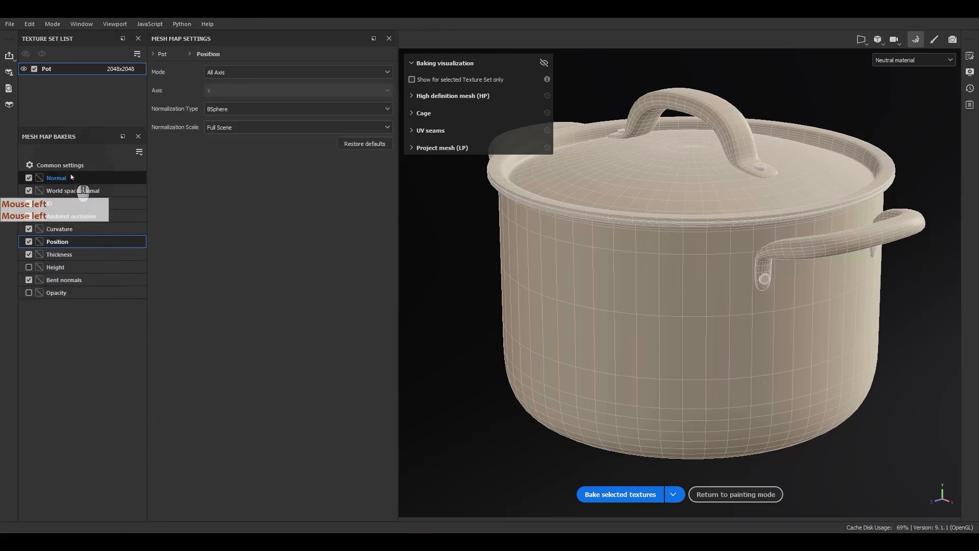
Set the output size in the common baking settings to 4096
click(62, 165)
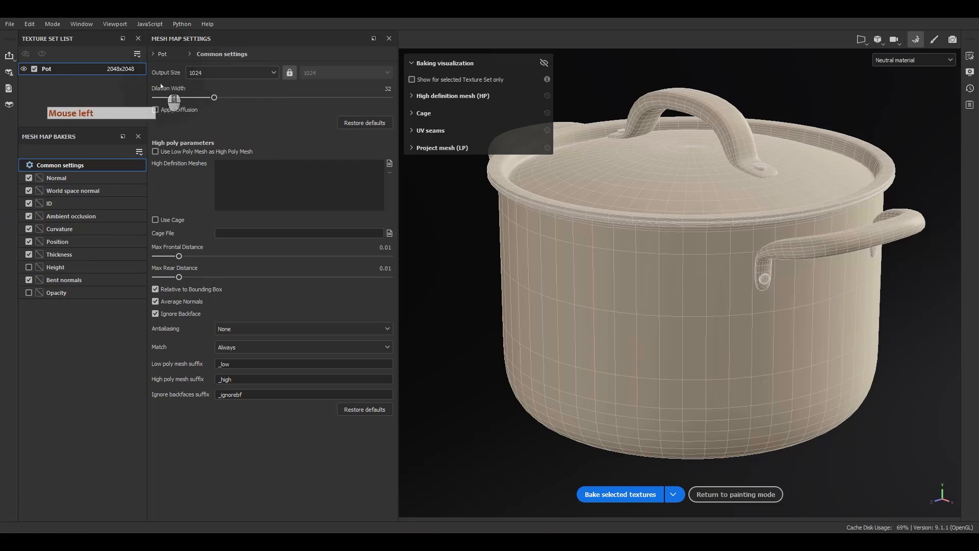
click(220, 75)
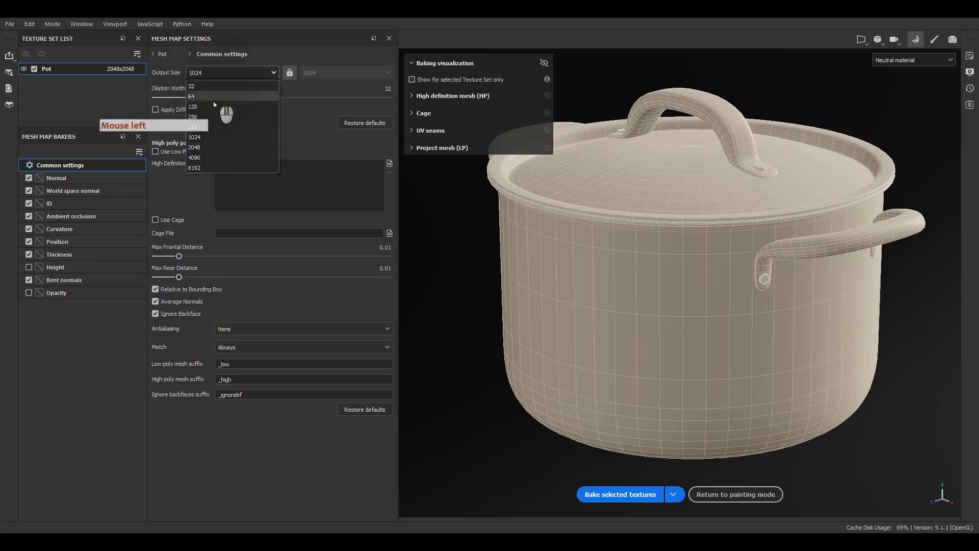
click(199, 157)
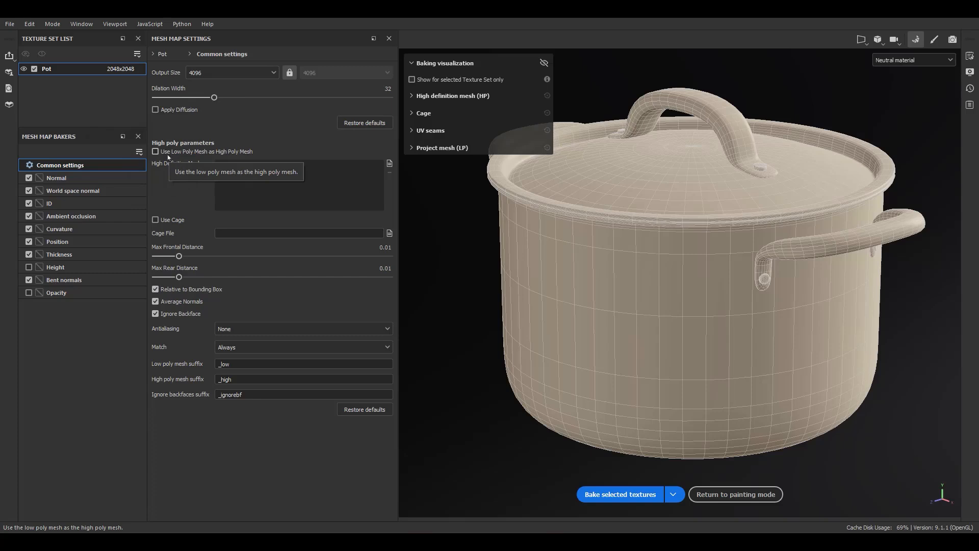
click(978, 220)
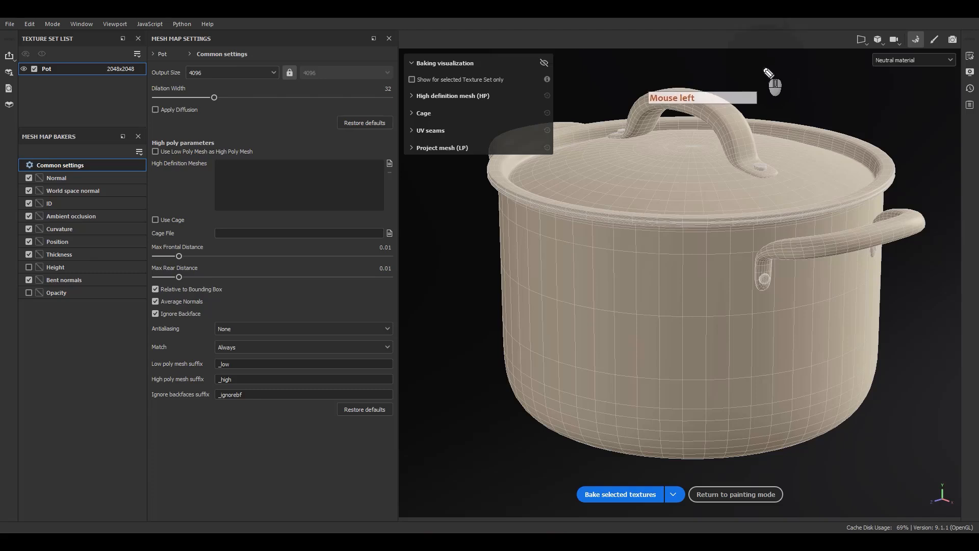
mouse_move(762, 63)
mouse_down()
mouse_move(753, 65)
mouse_move(759, 78)
mouse_move(765, 66)
mouse_up()
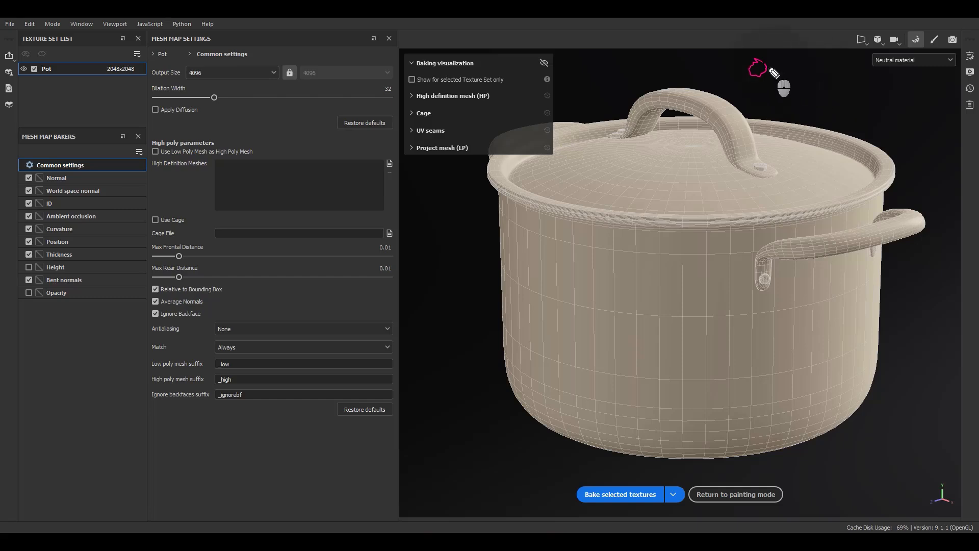
mouse_move(770, 71)
mouse_down()
mouse_move(798, 63)
mouse_move(800, 81)
mouse_up()
mouse_move(814, 56)
mouse_down()
mouse_move(816, 72)
mouse_move(801, 83)
mouse_up()
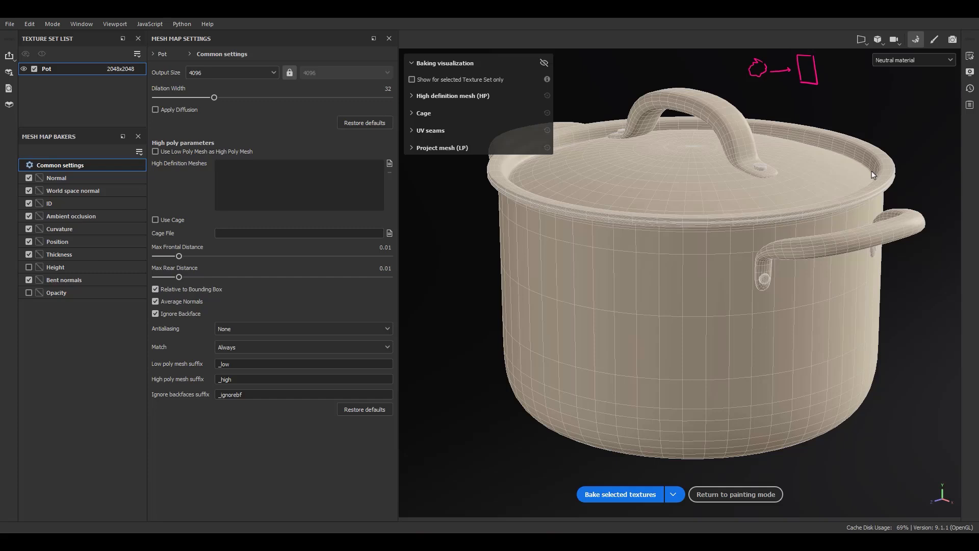
Use the low poly mesh as the high poly mesh and set antialiasing to Supersampling 64x
click(163, 154)
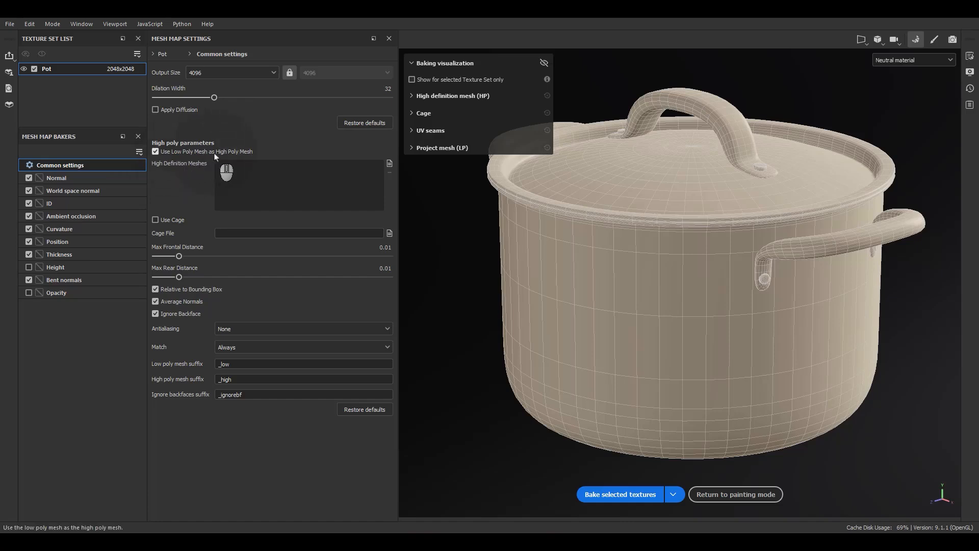
key(F9)
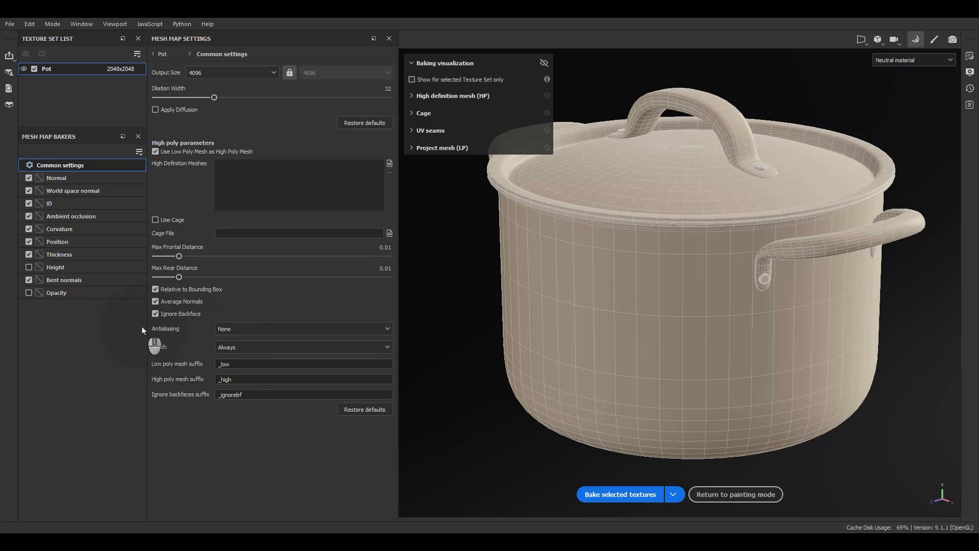
click(250, 329)
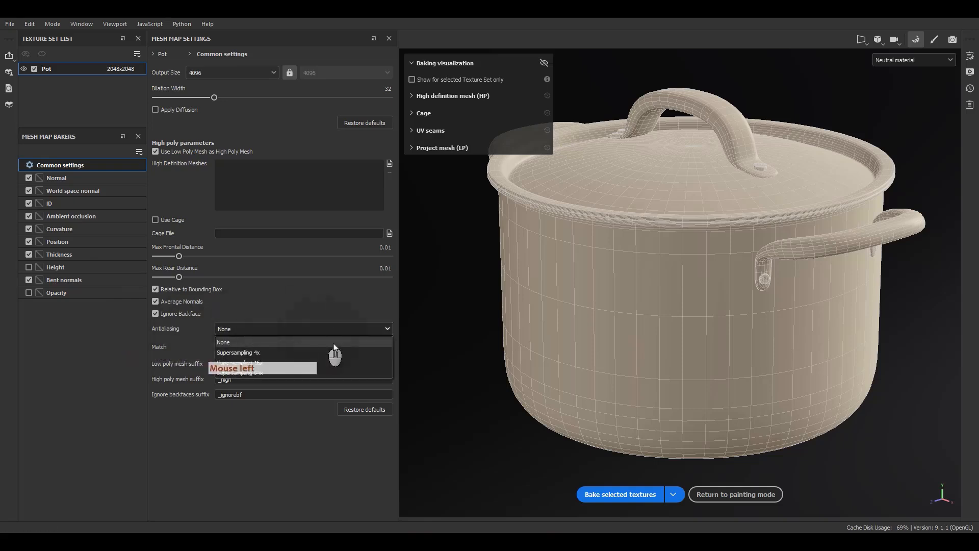
click(266, 374)
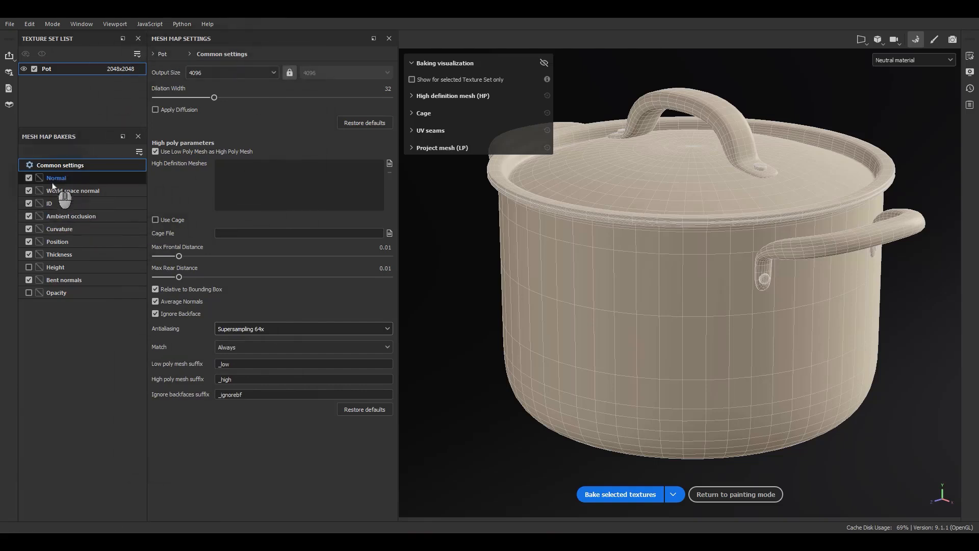
Bake the selected mesh maps for the Pot texture set
click(56, 167)
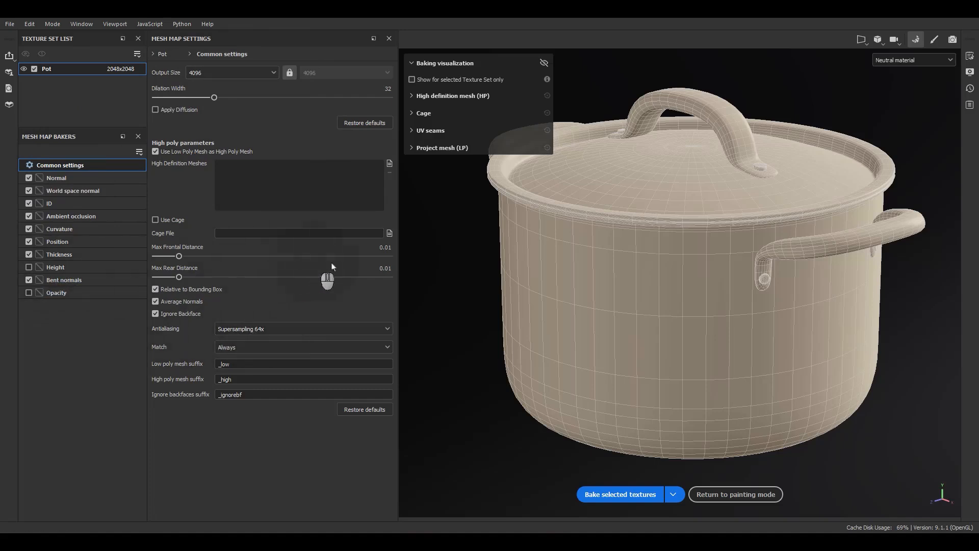
click(591, 494)
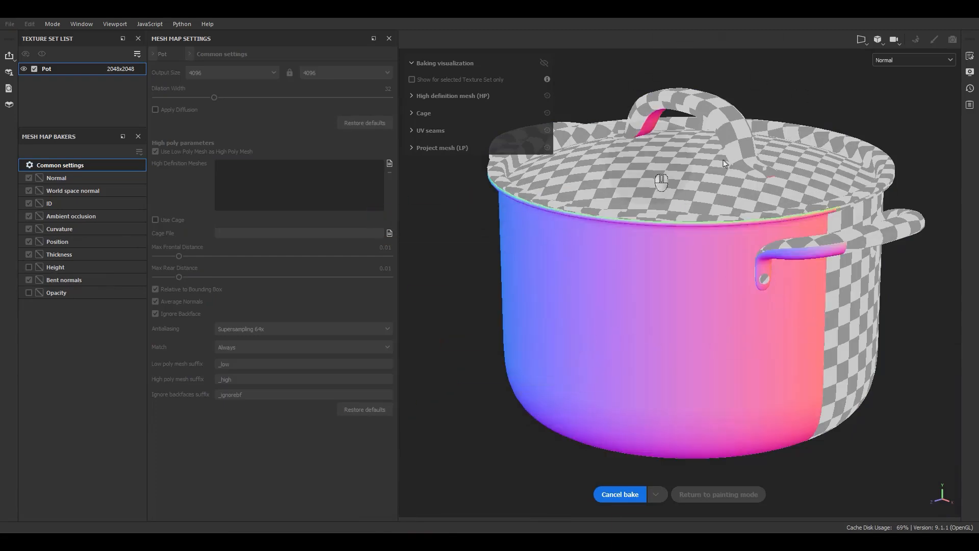
key(alt)
alt+drag(748, 254, 776, 225)
alt+right_drag(776, 225, 726, 130)
alt+middle_drag(727, 130, 731, 159)
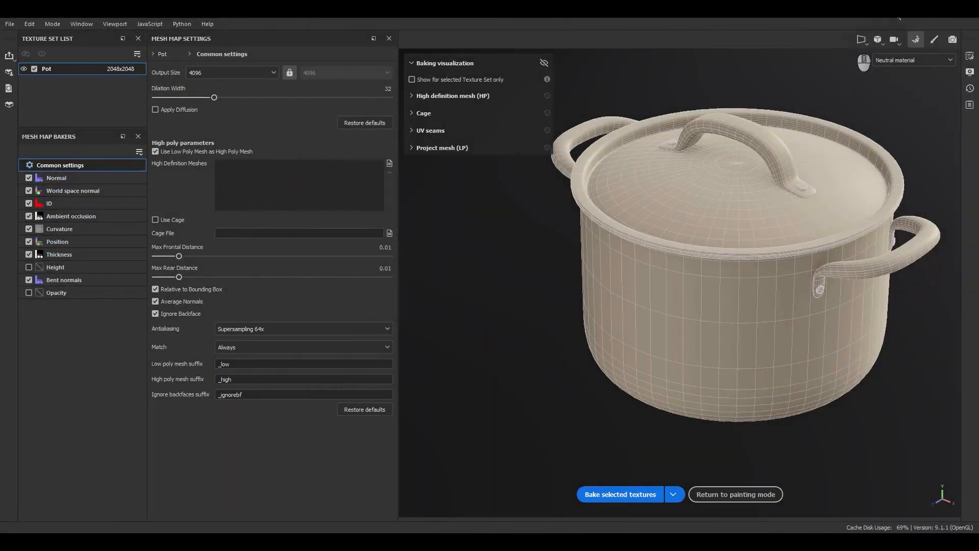
Return to painting mode and bring the whole pot into view from slightly above
click(933, 39)
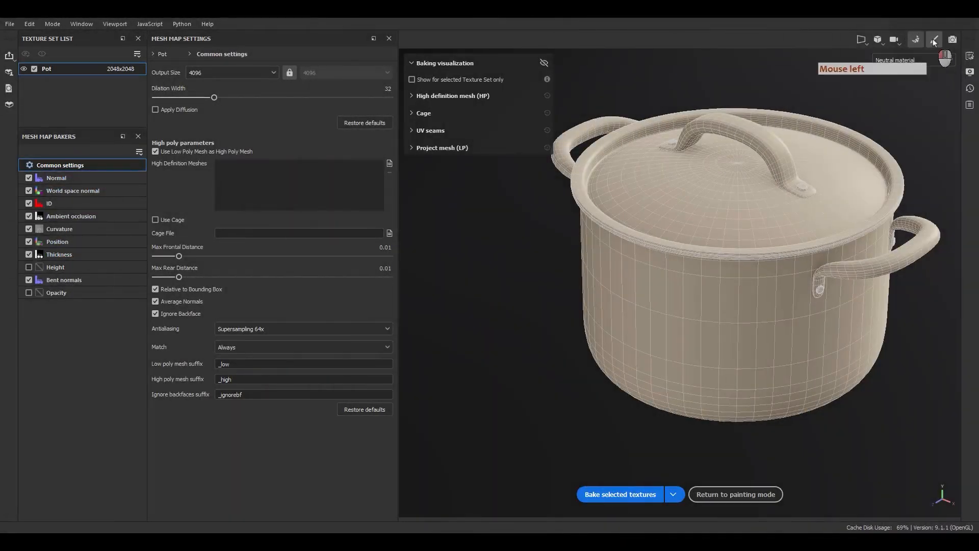
alt+middle_drag(549, 378, 475, 296)
alt+drag(475, 296, 472, 289)
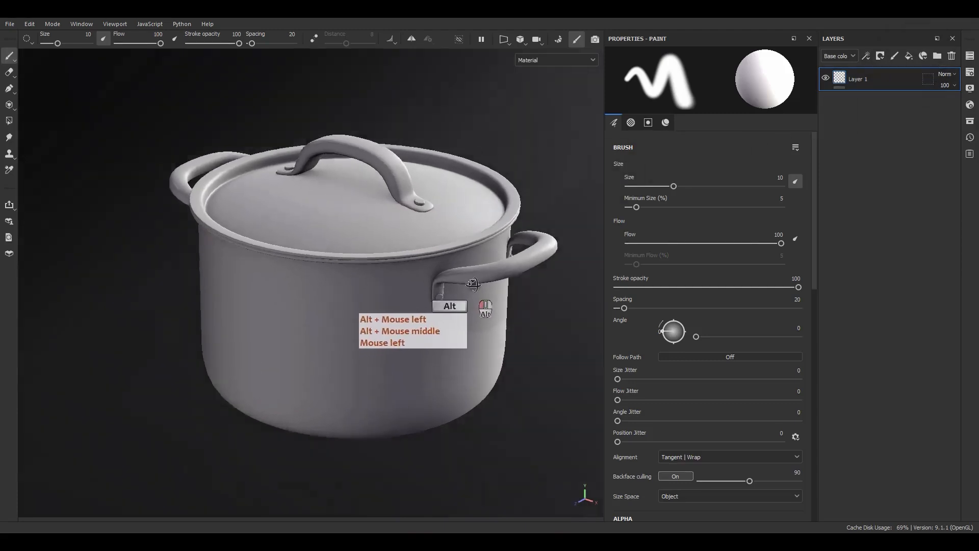
alt+right_drag(472, 288, 476, 350)
alt+drag(476, 350, 511, 326)
alt+middle_drag(510, 326, 524, 308)
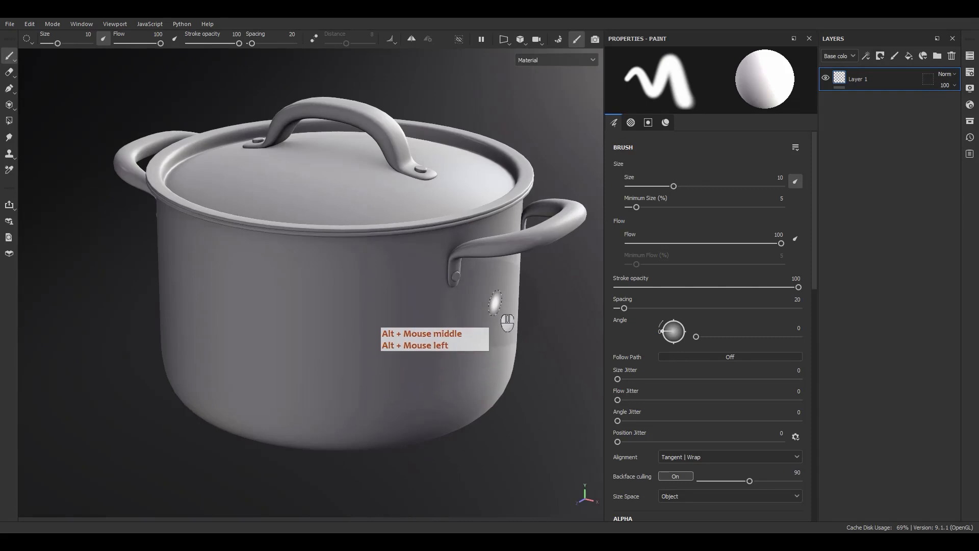
Show the 3D and 2D views side by side and frame the pot and its UV layout
key(F1)
key(f)
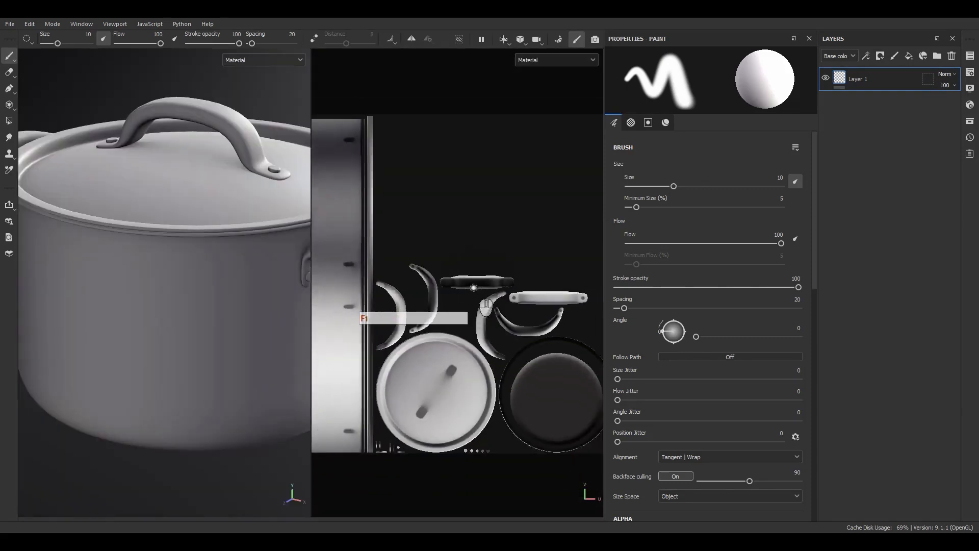
key(f)
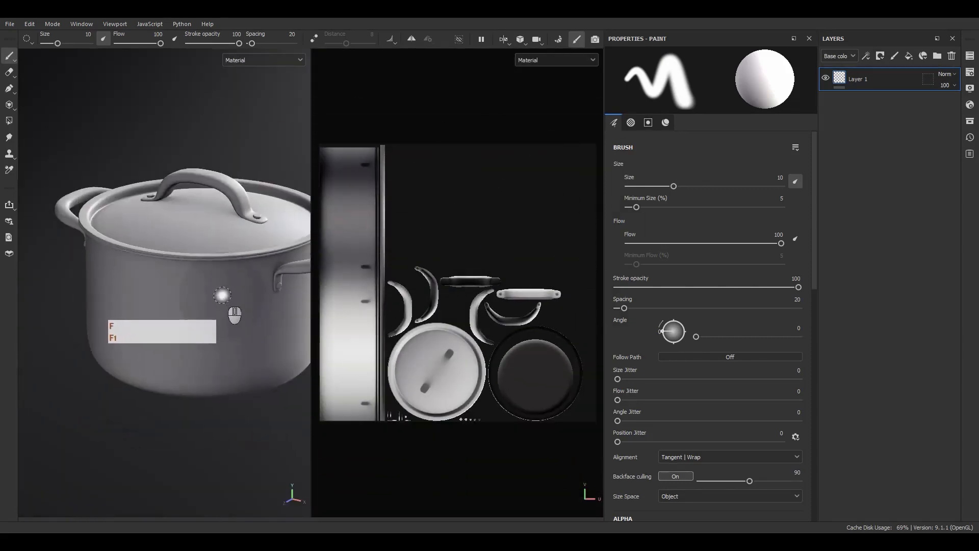
alt+middle_drag(223, 296, 202, 278)
alt+right_drag(203, 280, 229, 361)
alt+middle_drag(229, 361, 238, 377)
alt+drag(238, 378, 222, 395)
Display the baked Ambient occlusion, Normal and World space normal mesh maps on the pot one after another
key(b)
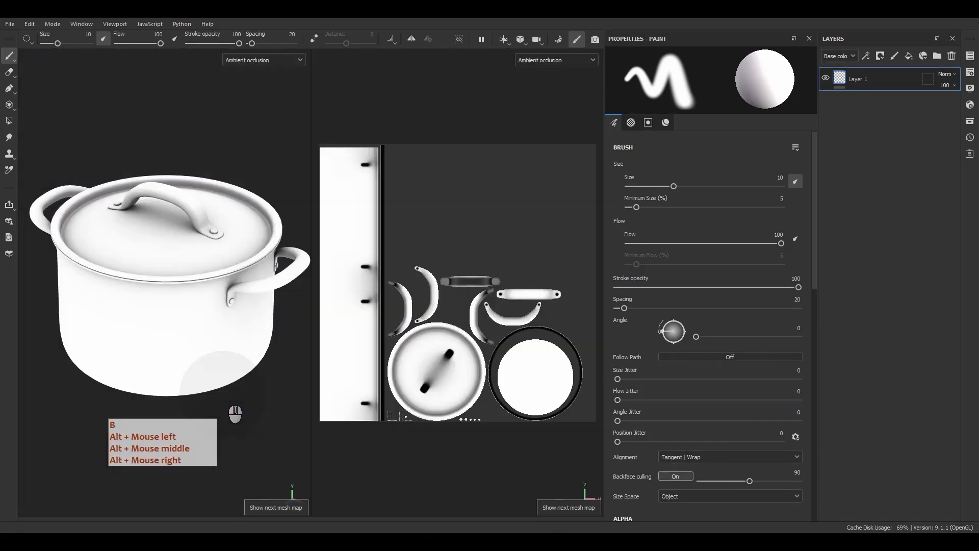
click(268, 61)
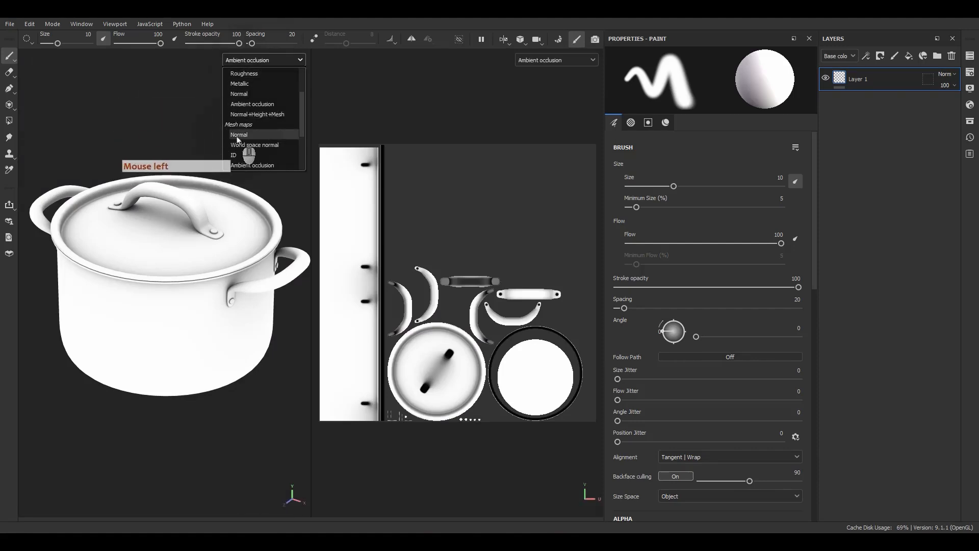
click(235, 136)
click(244, 62)
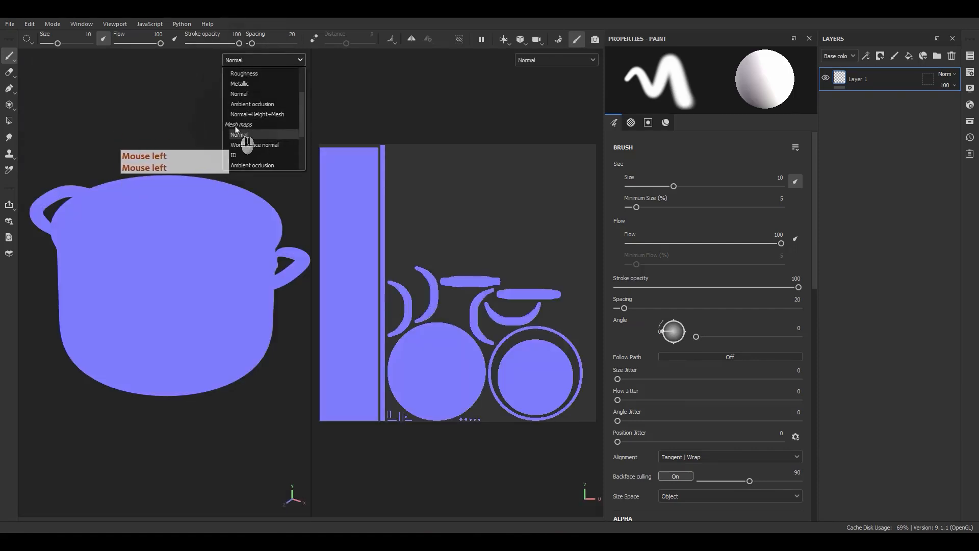
click(195, 130)
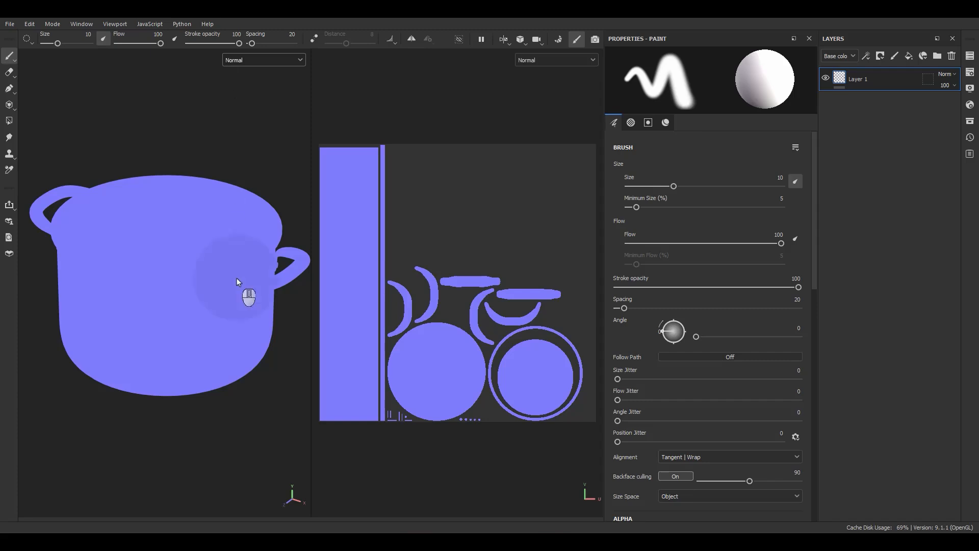
click(272, 119)
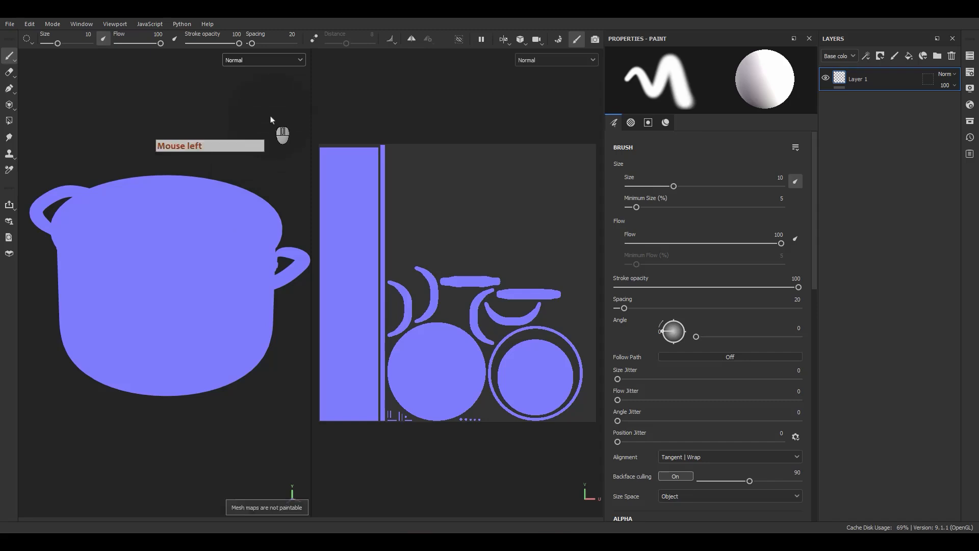
key(b)
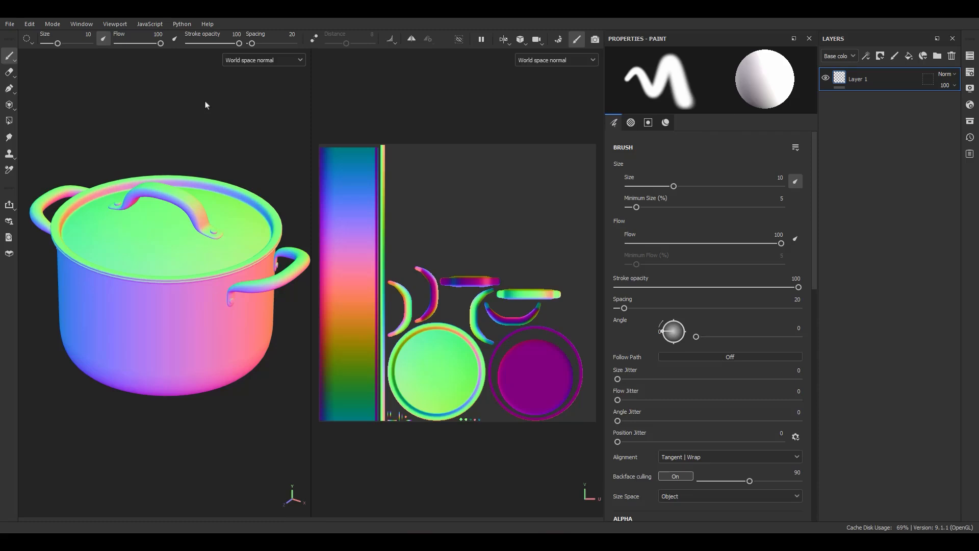
Display the ID and Ambient occlusion mesh maps on the pot one after another
click(238, 36)
click(210, 139)
key(b)
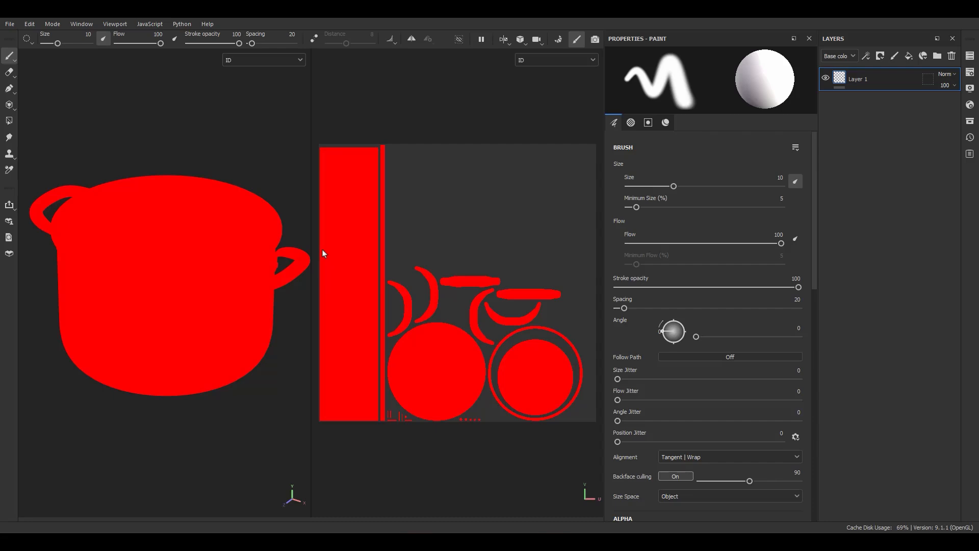
key(b)
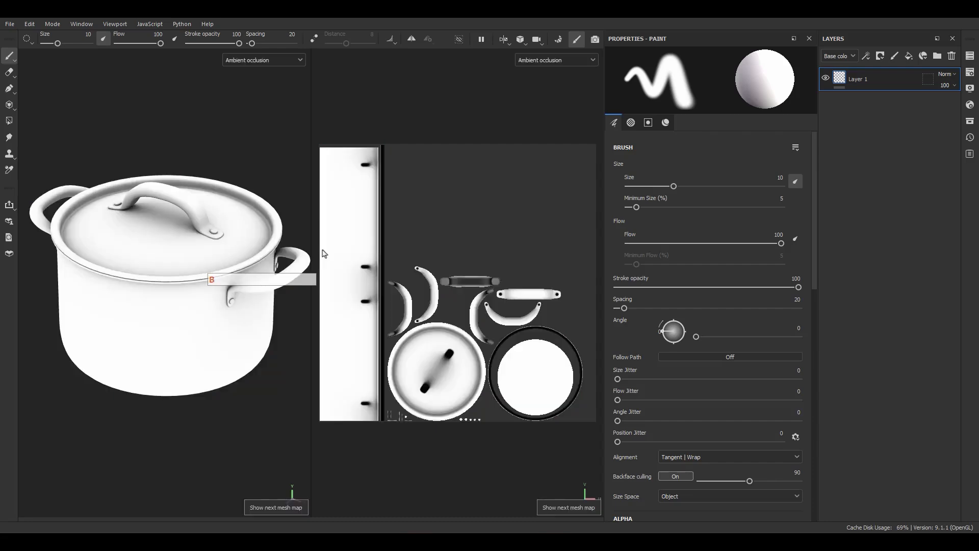
key(F9)
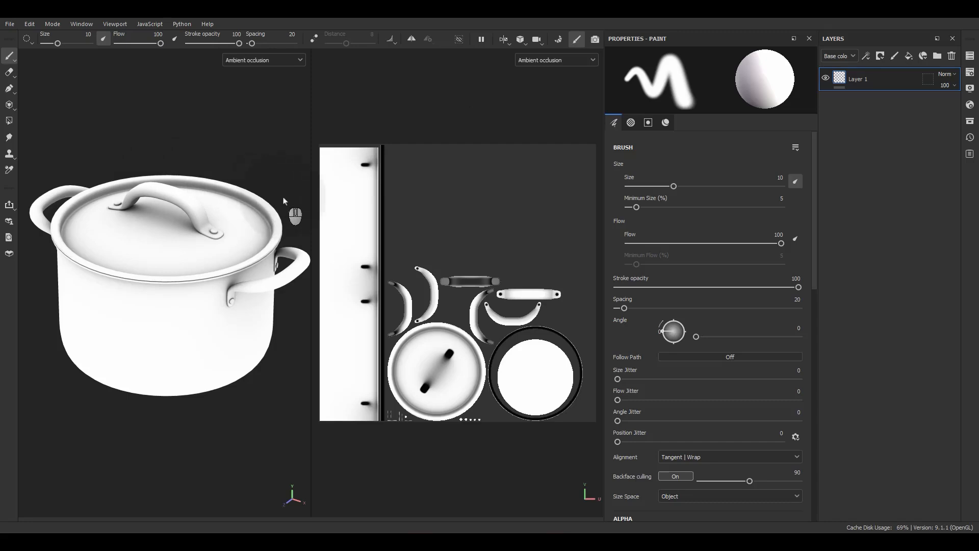
key(F9)
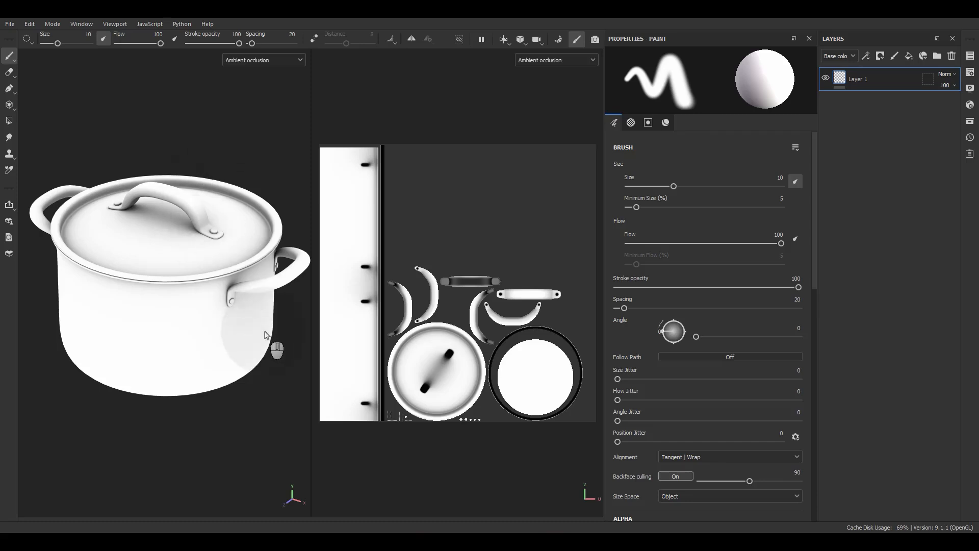
Examine the Ambient occlusion shading up close around the base of the lid handle, and bring the whole pot back into view
scroll(236, 324, up, 2)
alt+drag(203, 299, 305, 275)
alt+right_drag(203, 233, 147, 228)
alt+middle_drag(147, 228, 301, 221)
alt+drag(153, 219, 197, 258)
scroll(229, 242, up, 6)
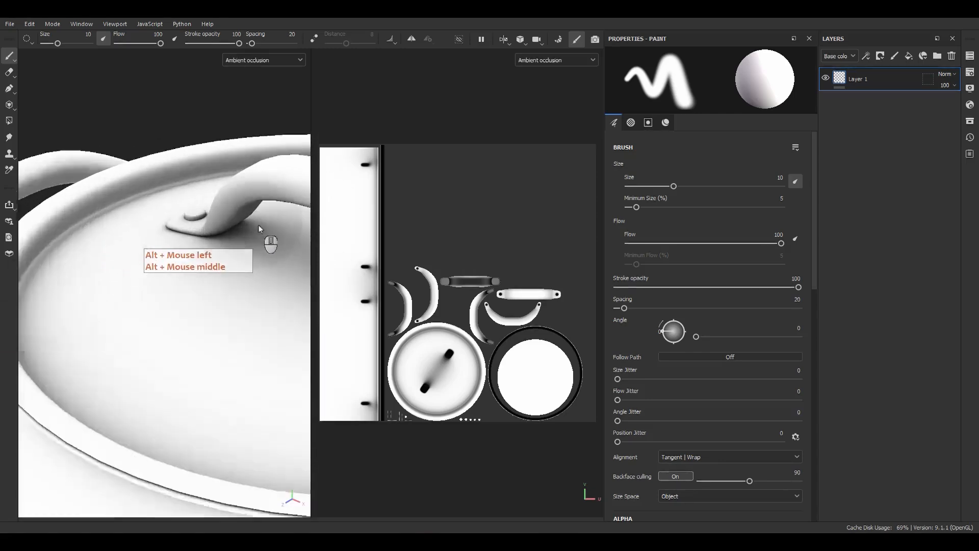
scroll(377, 261, up, 3)
scroll(359, 270, up, 4)
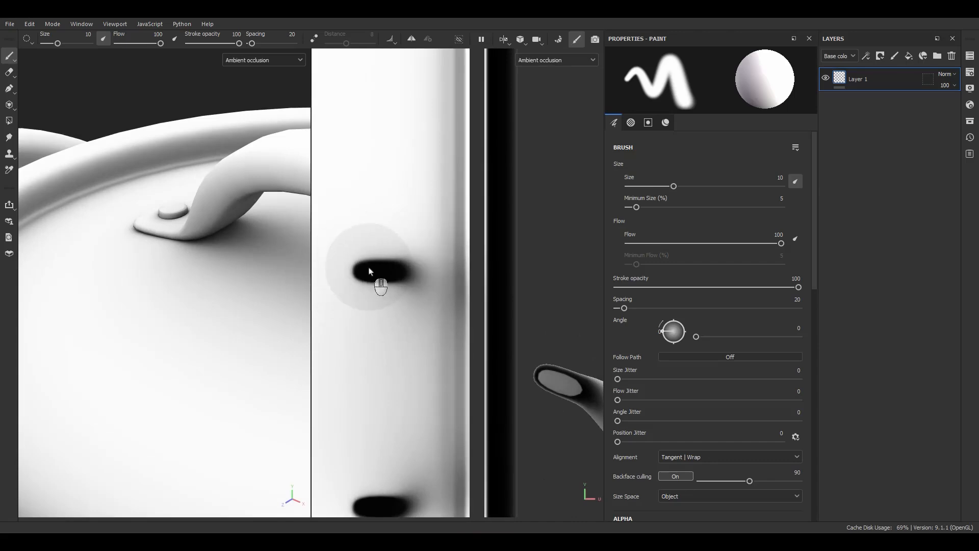
scroll(199, 252, down, 6)
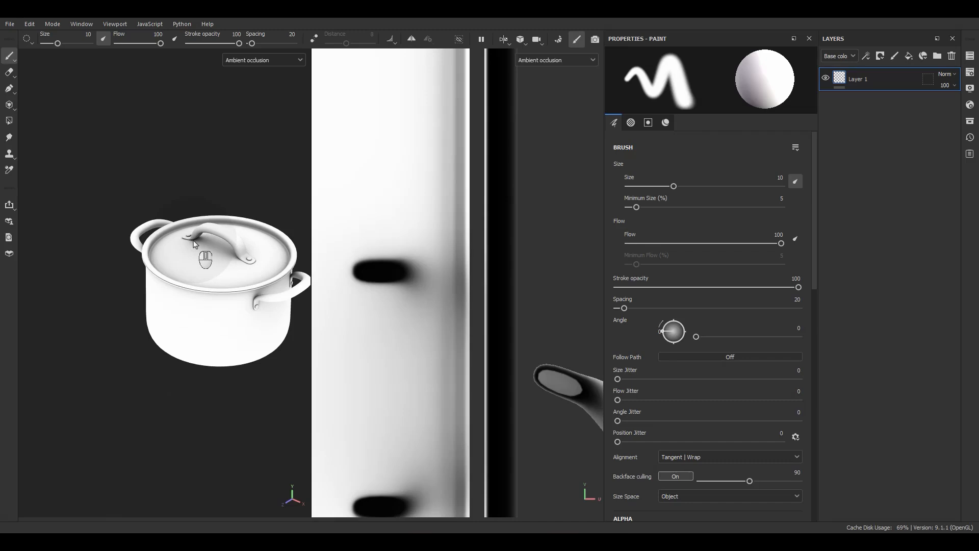
alt+middle_drag(244, 276, 227, 279)
alt+right_drag(228, 280, 276, 376)
alt+middle_drag(223, 360, 206, 354)
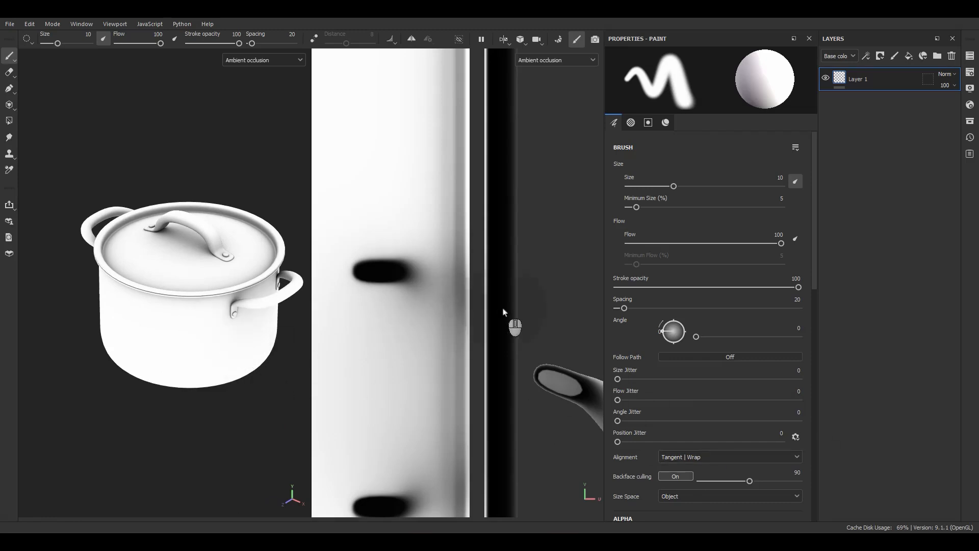
Examine the dark Ambient occlusion spots on the pot body's UV island in the 2D view and reframe the layout
scroll(510, 321, down, 5)
scroll(449, 306, up, 2)
scroll(448, 296, up, 3)
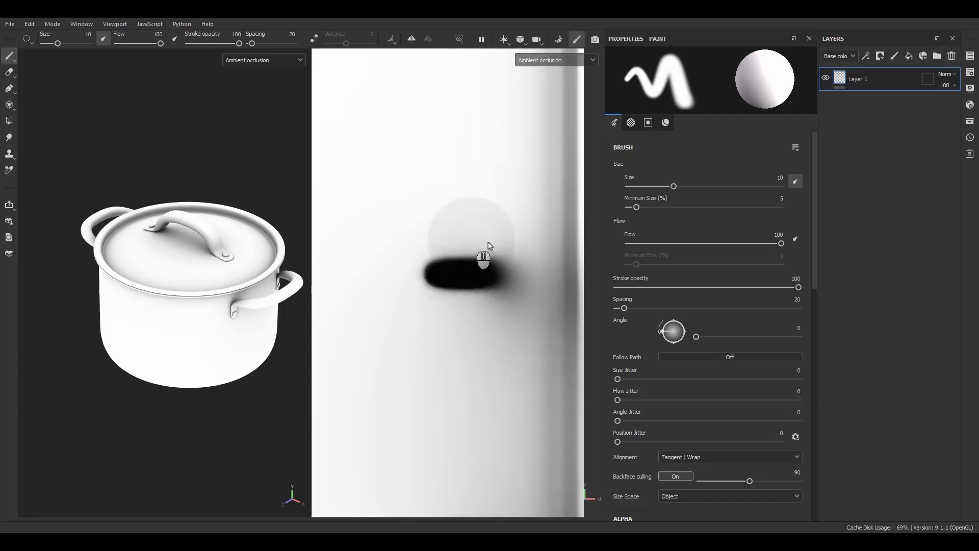
scroll(440, 293, down, 8)
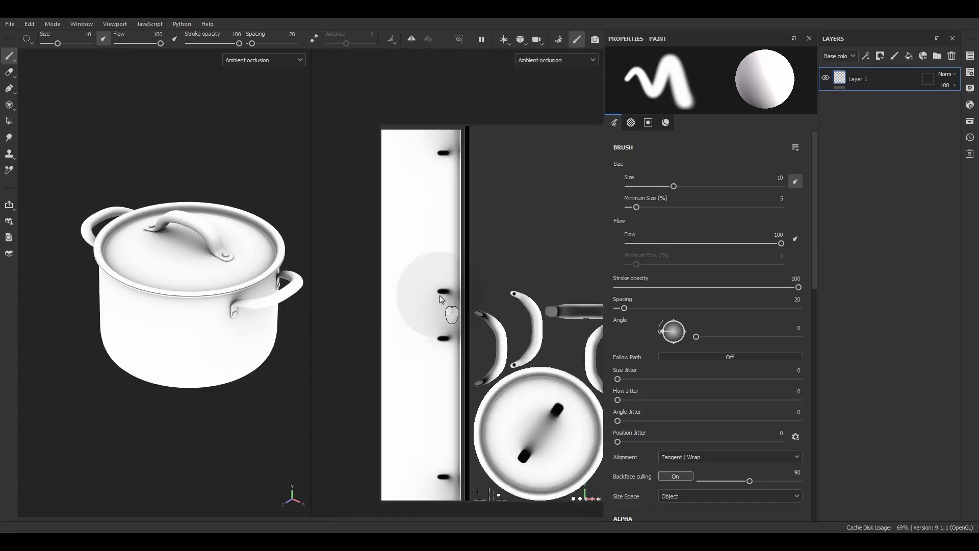
alt+middle_drag(447, 287, 431, 254)
alt+right_drag(431, 257, 500, 321)
alt+middle_drag(500, 321, 479, 322)
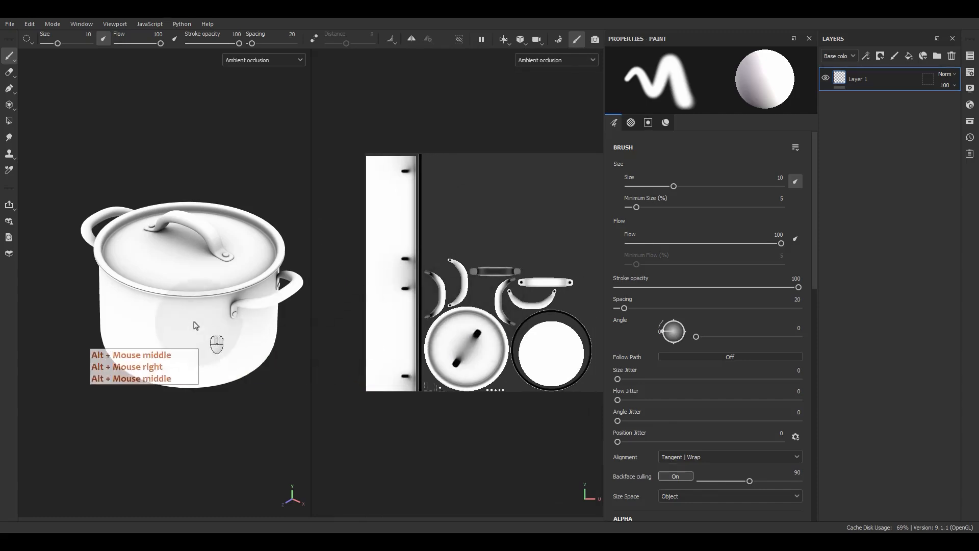
Examine the Ambient occlusion shading on the pot's body and lid from a low angle and from above
scroll(168, 323, up, 5)
alt+drag(164, 321, 156, 287)
alt+middle_drag(157, 286, 98, 308)
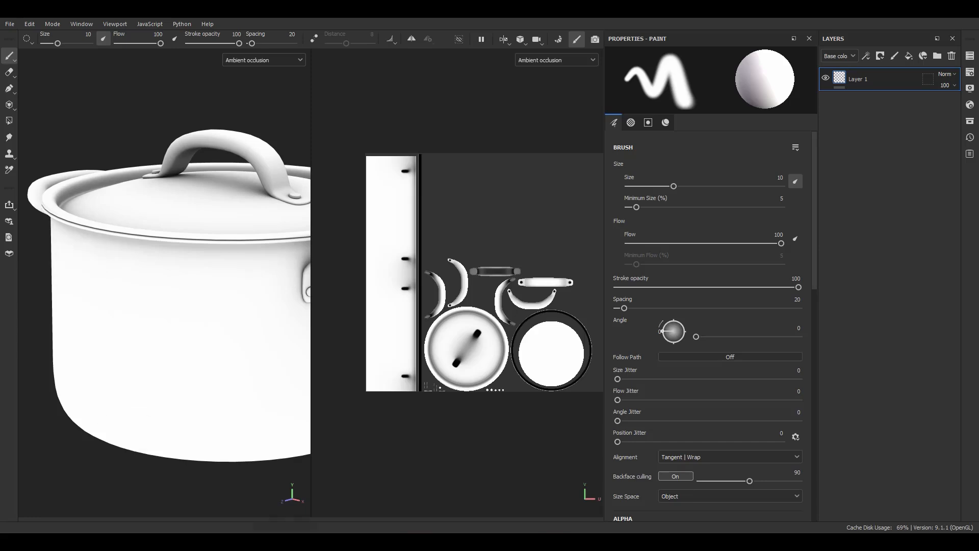
scroll(208, 208, down, 3)
alt+drag(208, 207, 218, 230)
alt+middle_drag(218, 230, 193, 258)
alt+drag(192, 258, 180, 255)
alt+right_drag(180, 255, 224, 316)
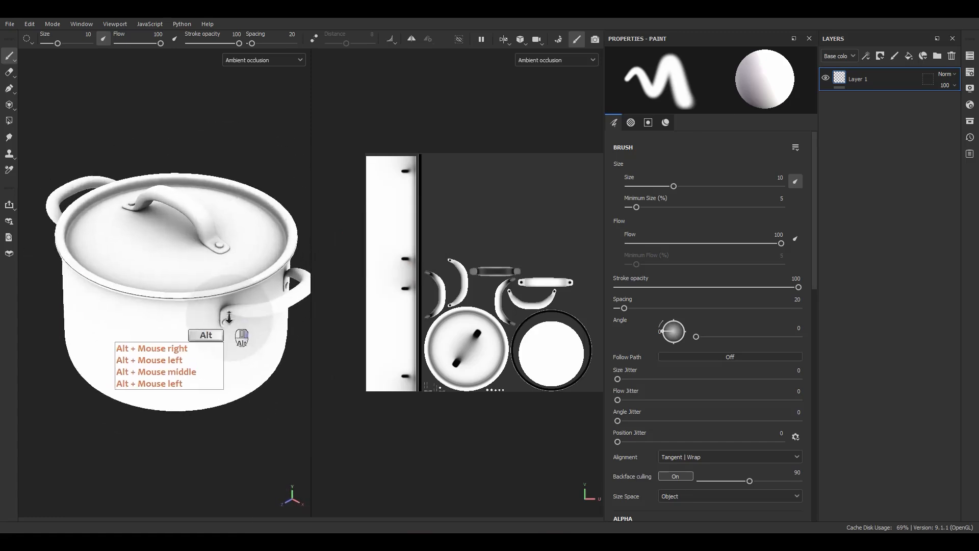
alt+middle_drag(224, 315, 217, 317)
Display the Curvature, Position and Thickness mesh maps on the pot one after another
key(b)
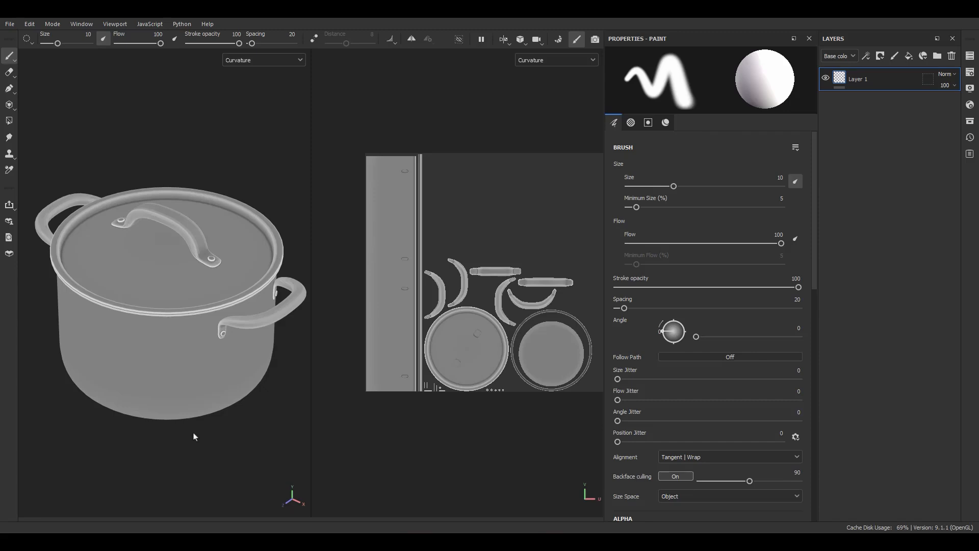
click(194, 437)
key(b)
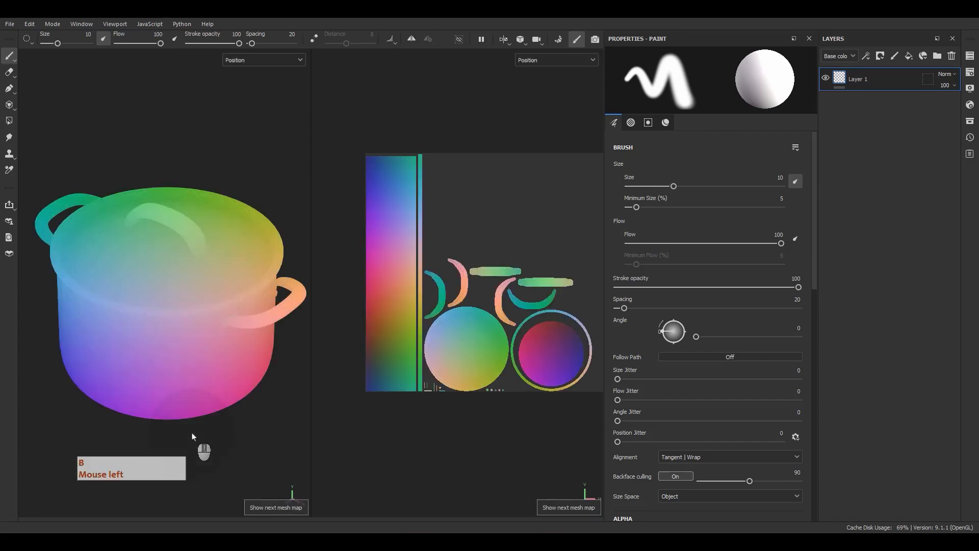
key(b)
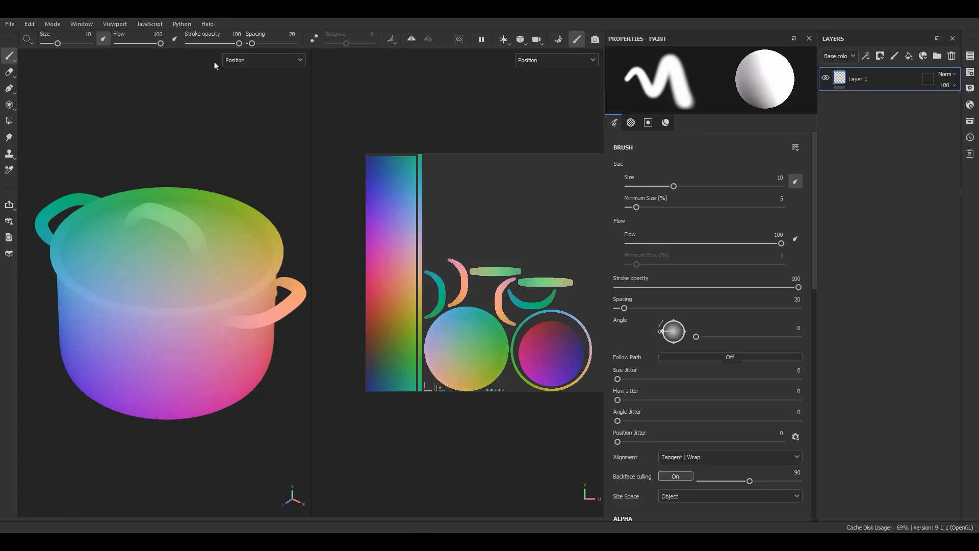
click(217, 100)
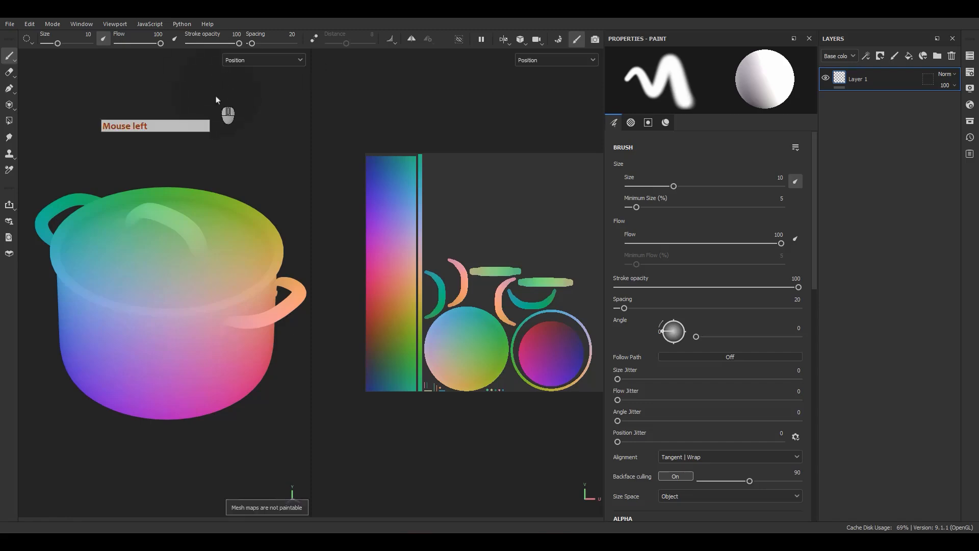
key(b)
key(F9)
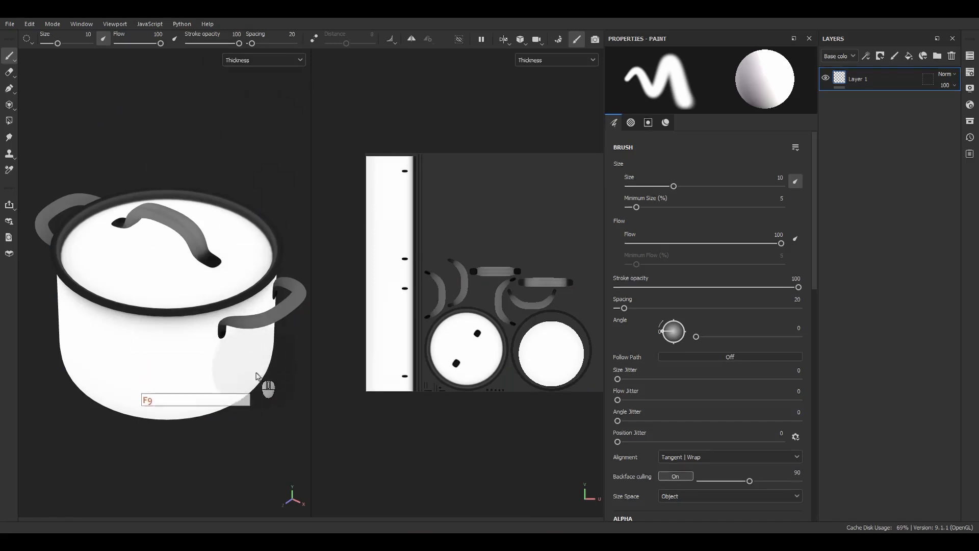
Examine the Thickness map up close on the side handle, the pot body and the base of the lid handle
scroll(265, 316, up, 5)
alt+drag(265, 312, 237, 227)
alt+middle_drag(237, 227, 278, 370)
alt+right_drag(278, 370, 259, 305)
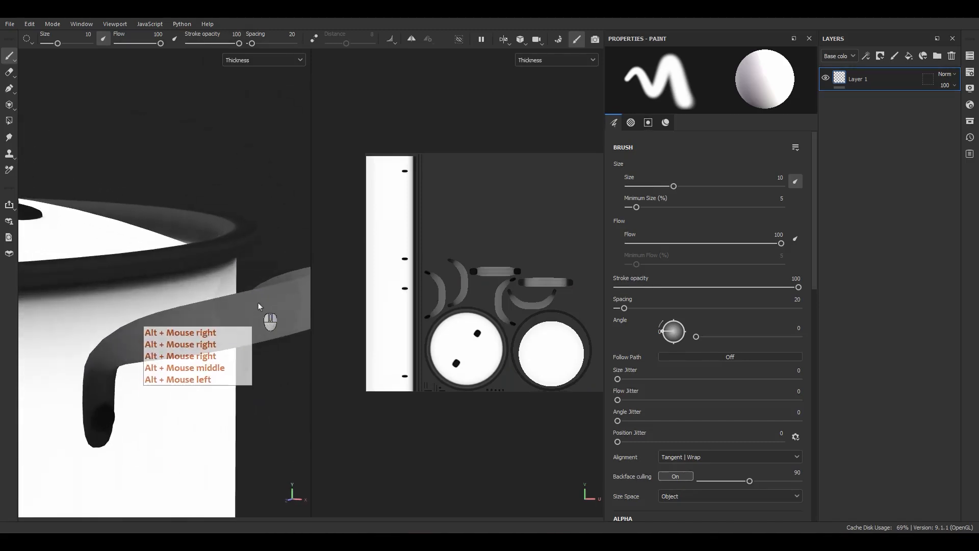
alt+middle_drag(233, 344, 250, 220)
alt+right_drag(238, 271, 242, 308)
alt+middle_drag(242, 308, 276, 228)
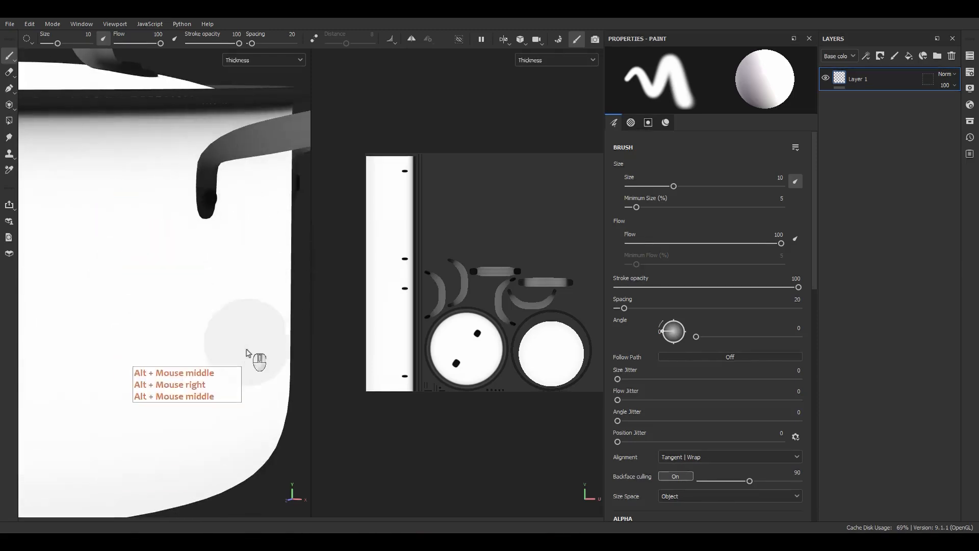
alt+right_drag(192, 432, 193, 388)
alt+drag(193, 387, 177, 407)
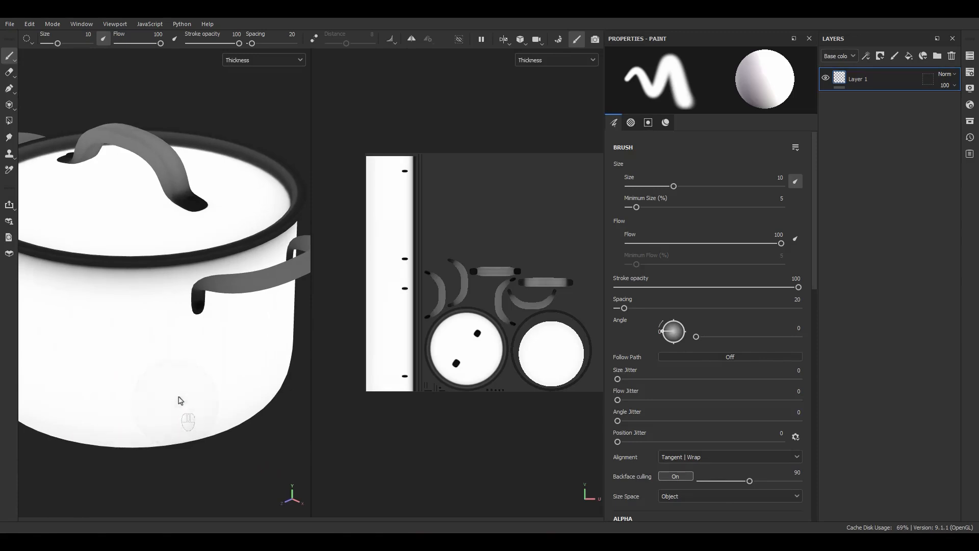
scroll(191, 193, up, 6)
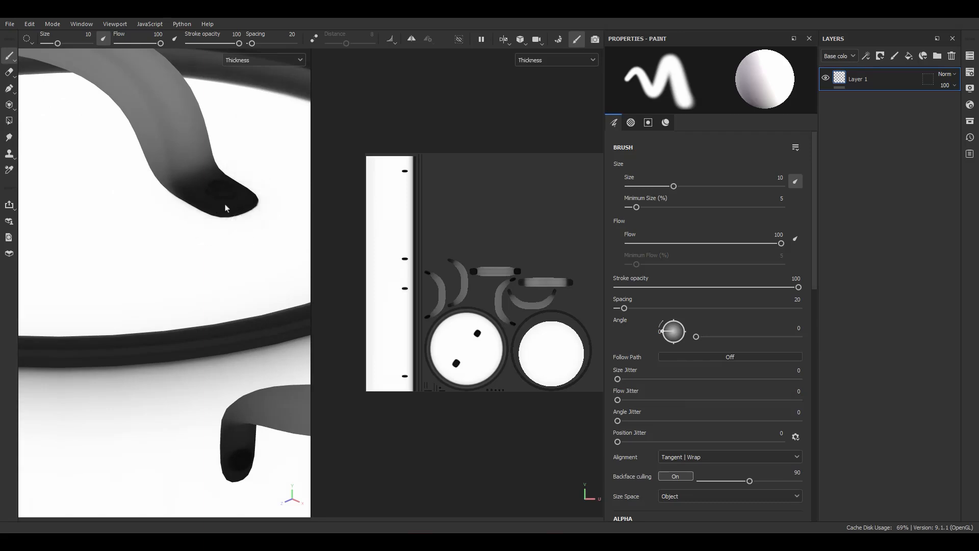
key(F9)
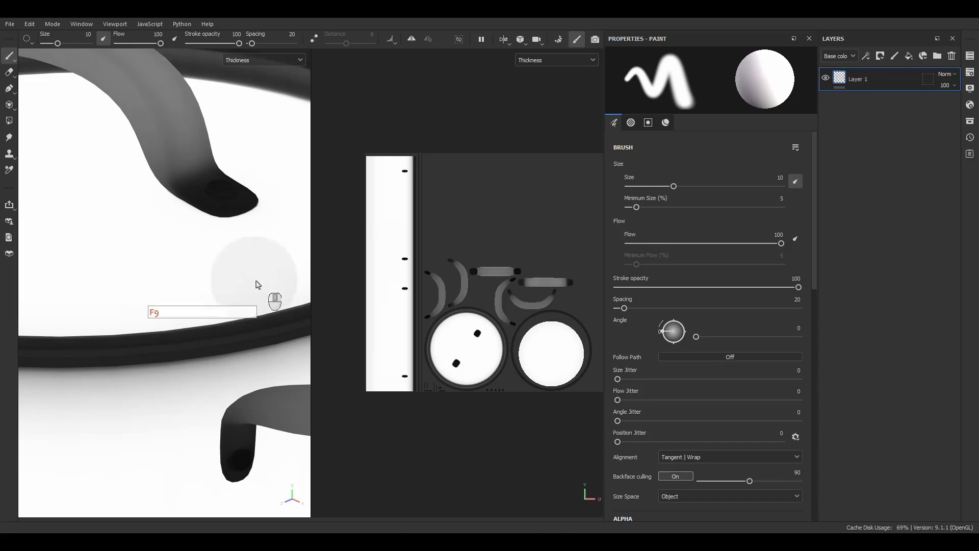
click(228, 187)
Display the Height and Bent normals mesh maps on the pot one after another
key(b)
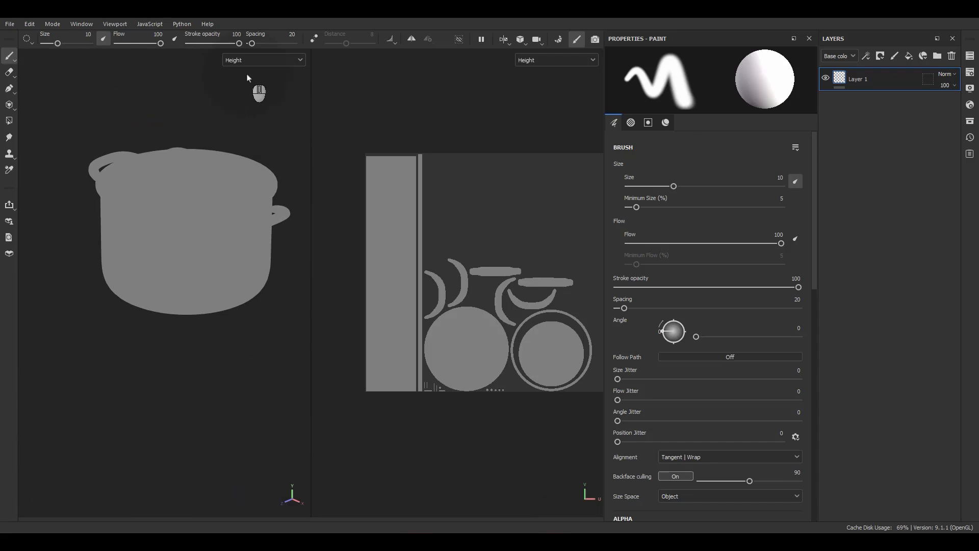
key(b)
alt+drag(255, 79, 176, 170)
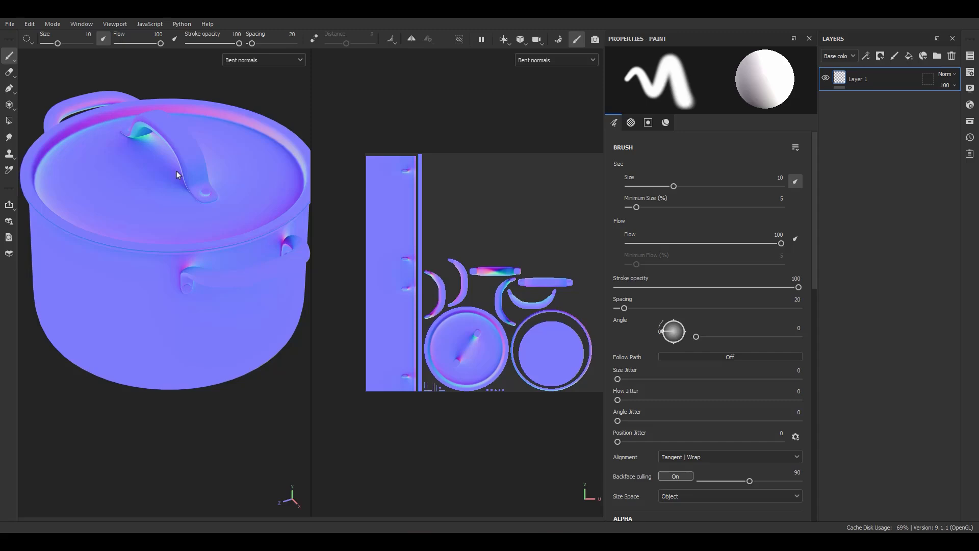
Return to the Material display of the pot and enable Bent Normal in the shader parameters
key(m)
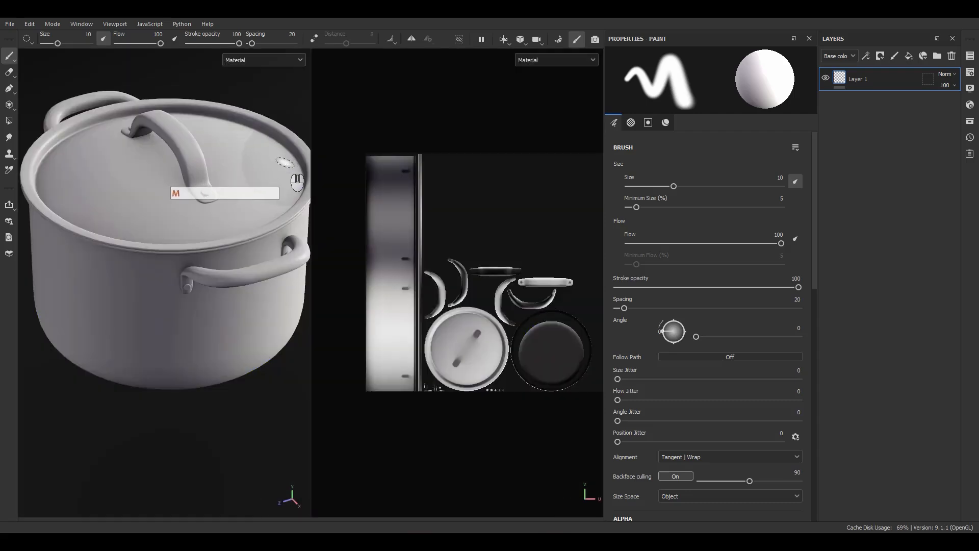
scroll(136, 264, down, 2)
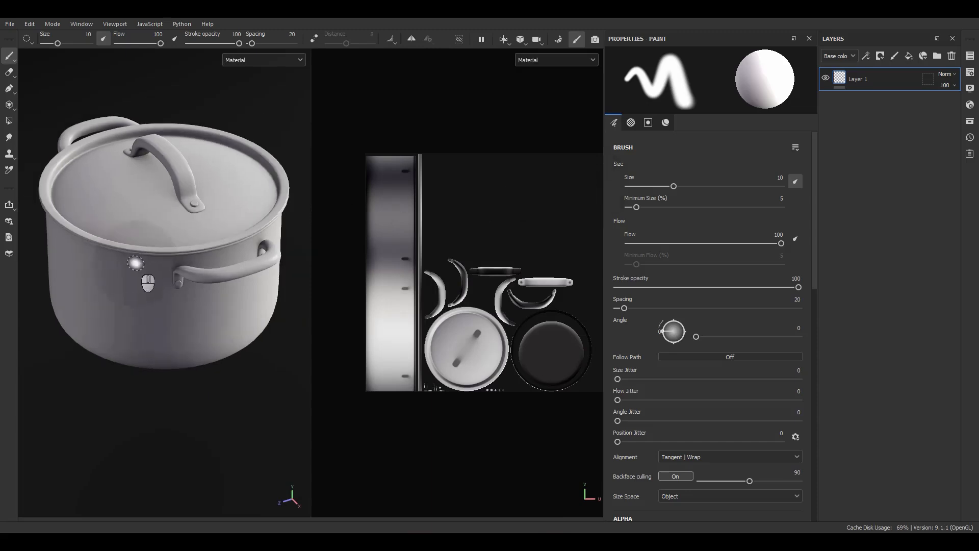
alt+drag(136, 263, 312, 256)
click(970, 105)
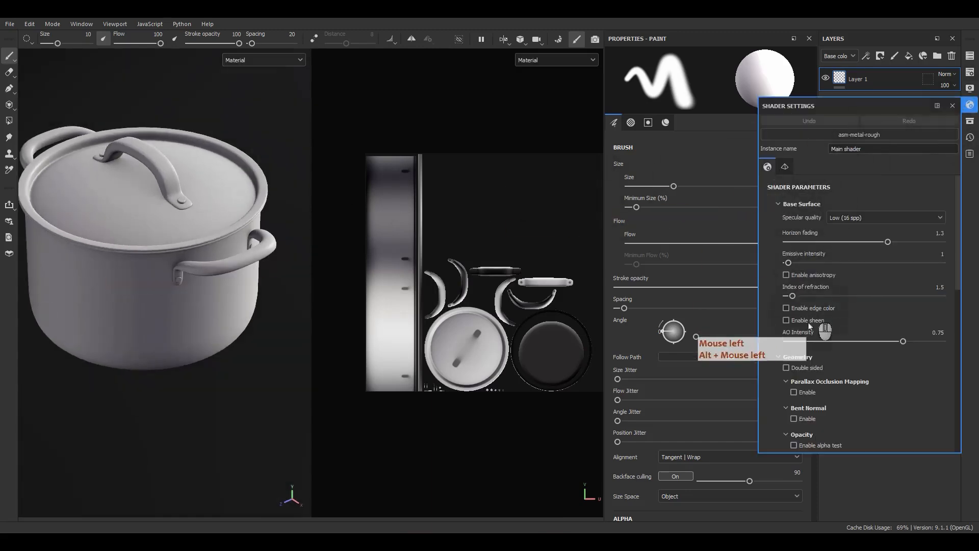
scroll(810, 327, down, 3)
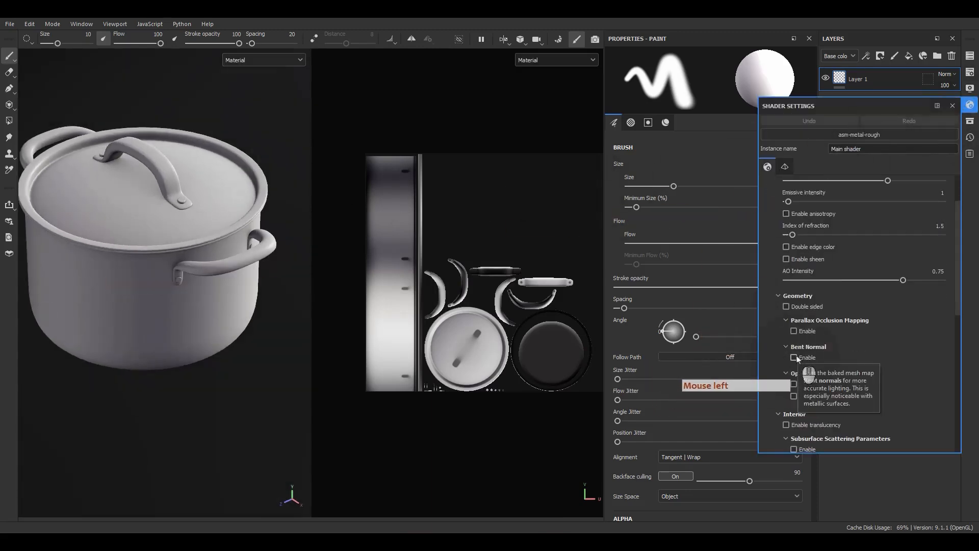
click(794, 357)
Compare the pot's shading with Bent Normal off and on, leave it enabled and close the shader settings
alt+drag(103, 301, 256, 259)
alt+middle_drag(256, 259, 247, 271)
alt+drag(247, 271, 203, 261)
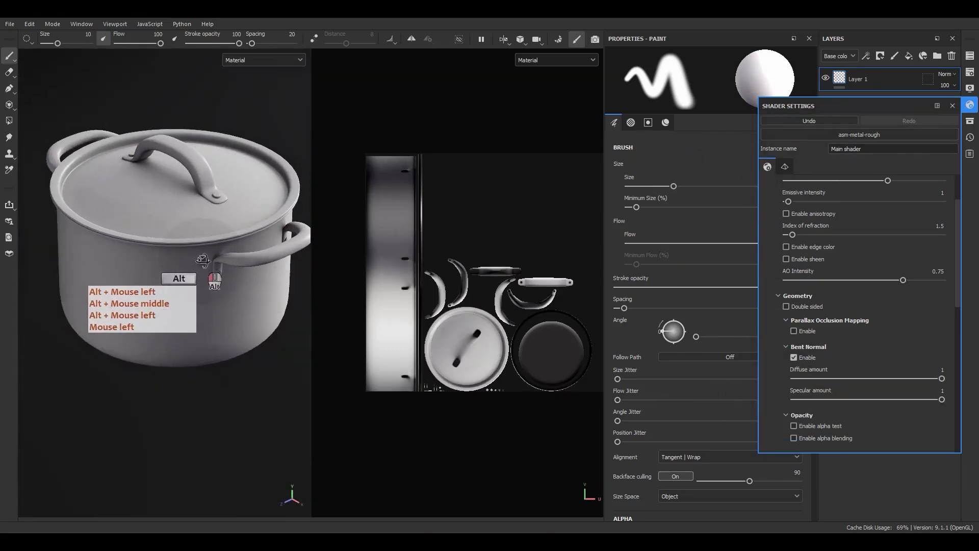
click(794, 357)
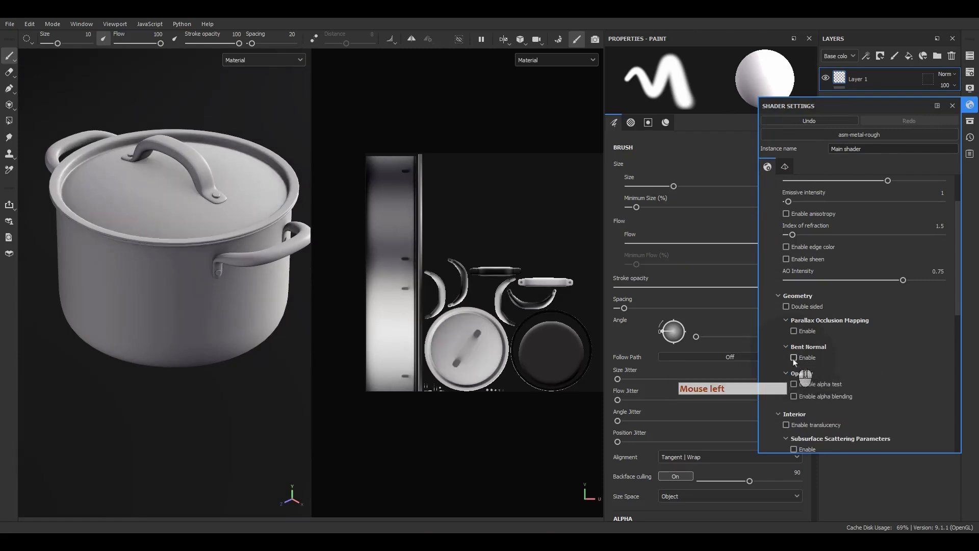
click(794, 358)
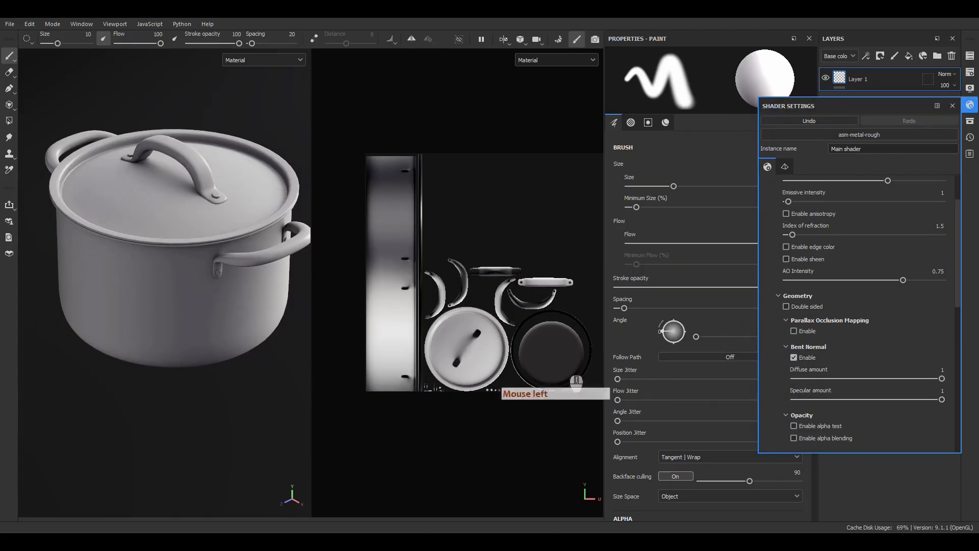
alt+drag(164, 270, 193, 265)
alt+right_drag(193, 265, 238, 329)
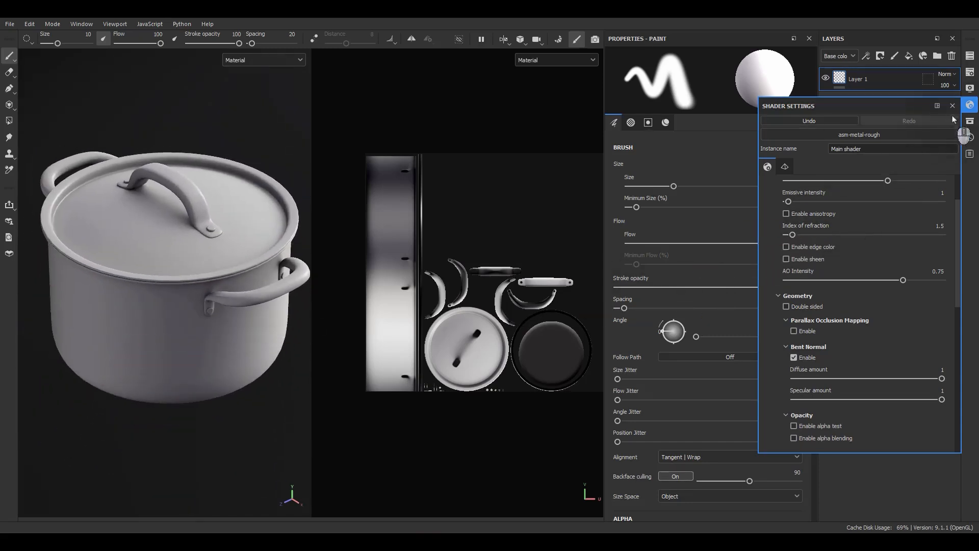
click(953, 106)
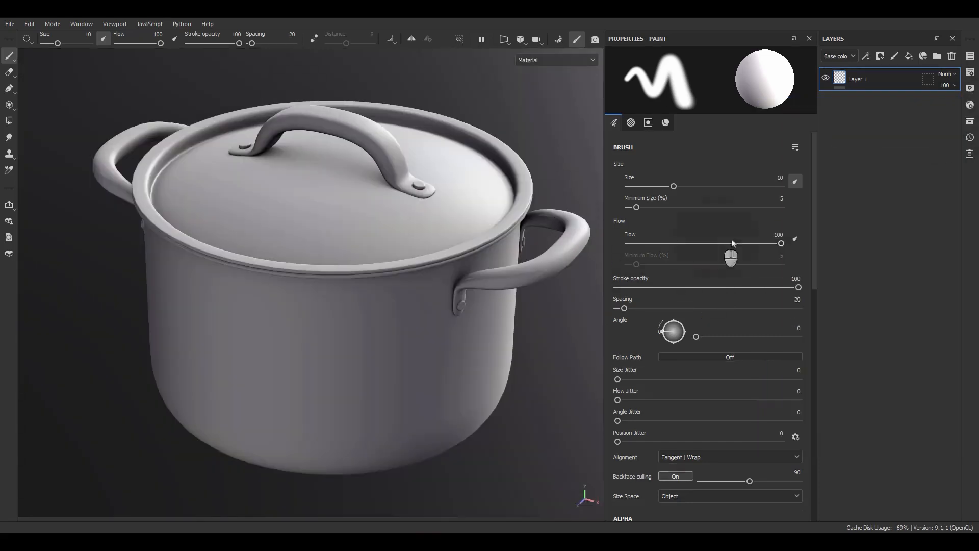
Show only the 3D view and replace Layer 1 with a new fill layer
click(905, 145)
click(880, 72)
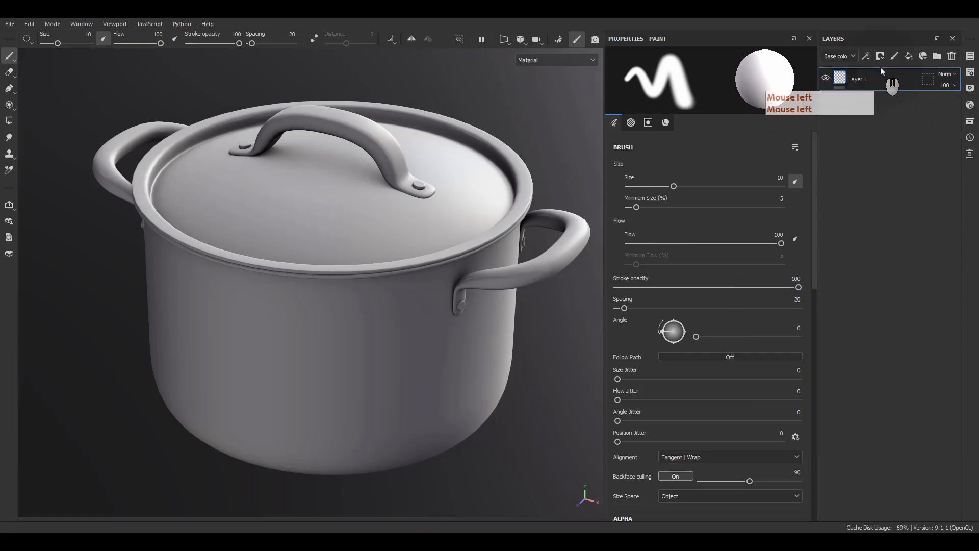
click(952, 55)
click(910, 54)
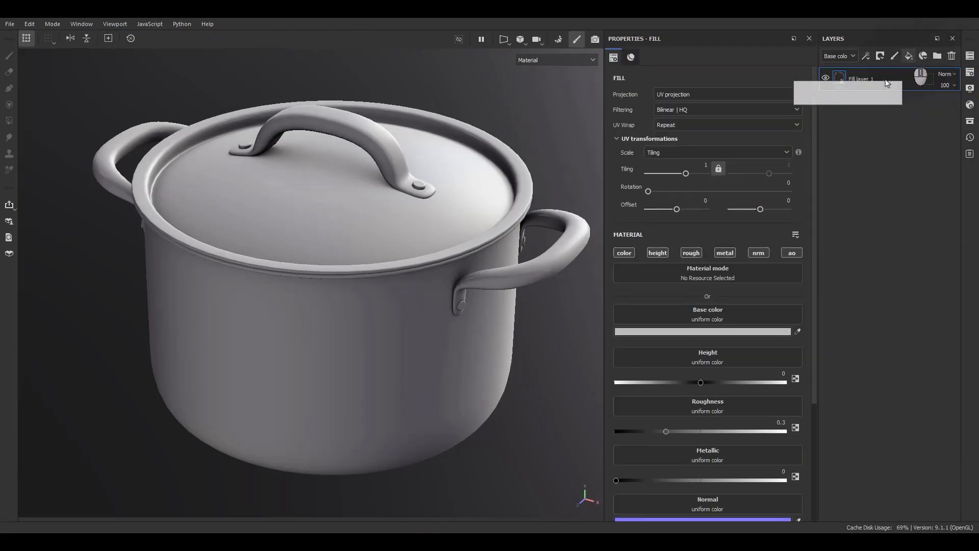
Rename the new fill layer as BaseLayer
double_click(855, 80)
text(BaseLayer)
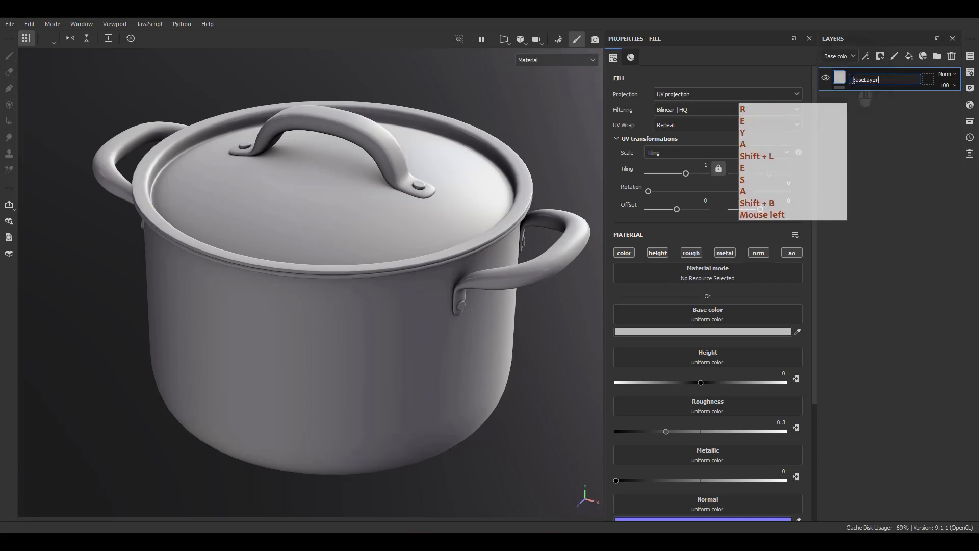
key(Return)
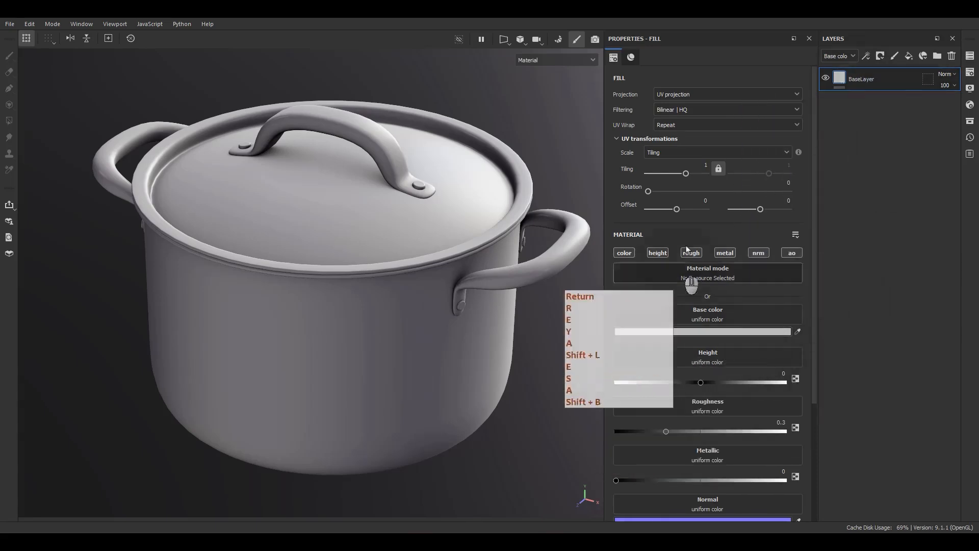
Set BaseLayer's base color to the mid grey 939393 and close the color picker
scroll(664, 320, down, 2)
scroll(663, 320, down, 1)
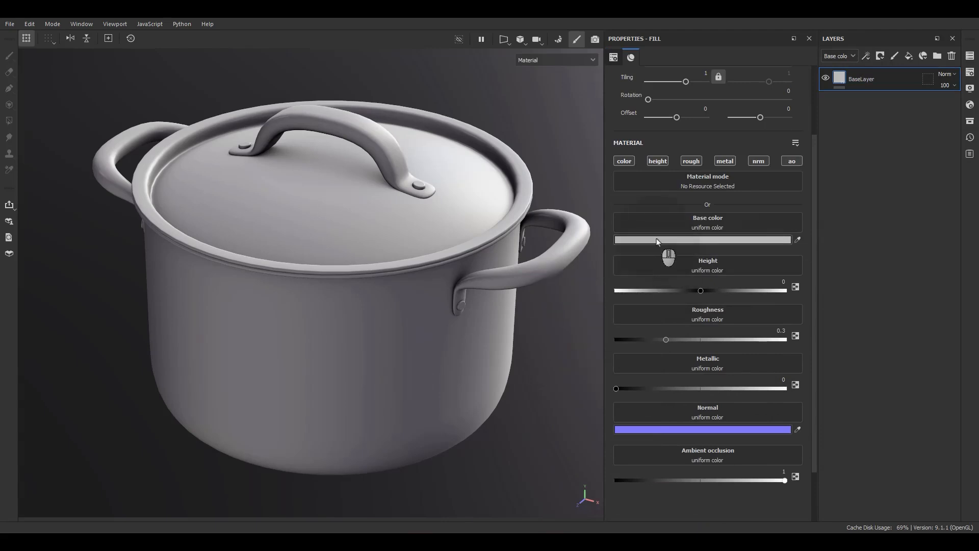
click(656, 238)
click(665, 324)
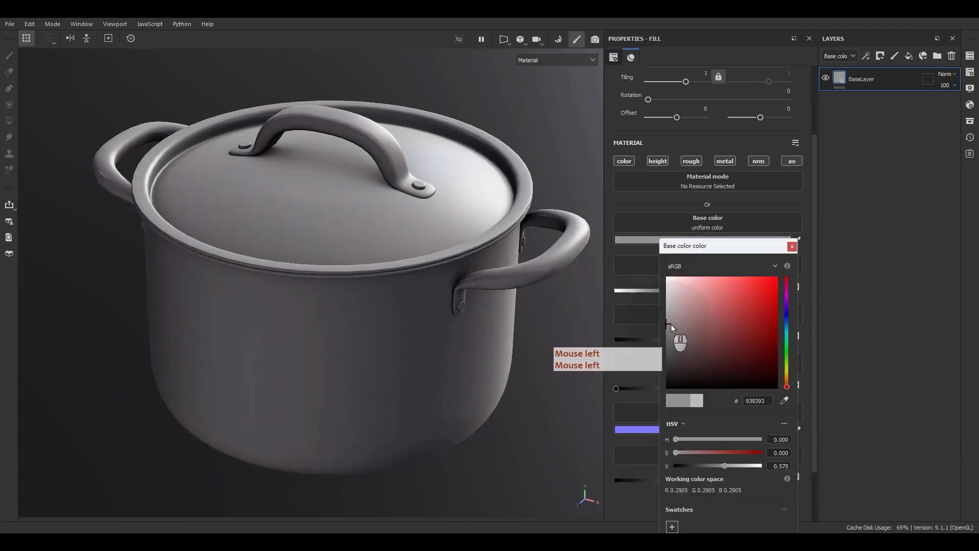
click(787, 262)
click(792, 246)
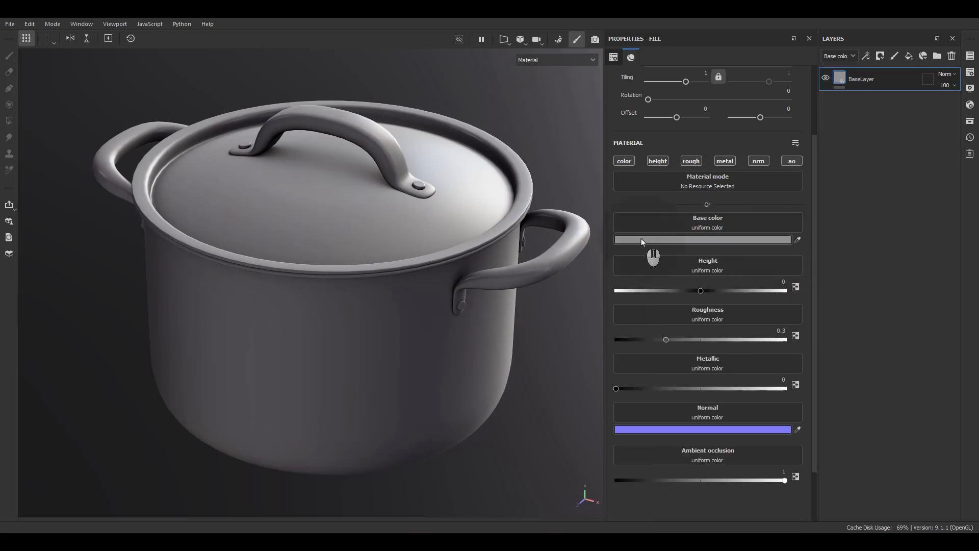
key(F9)
key(F9)
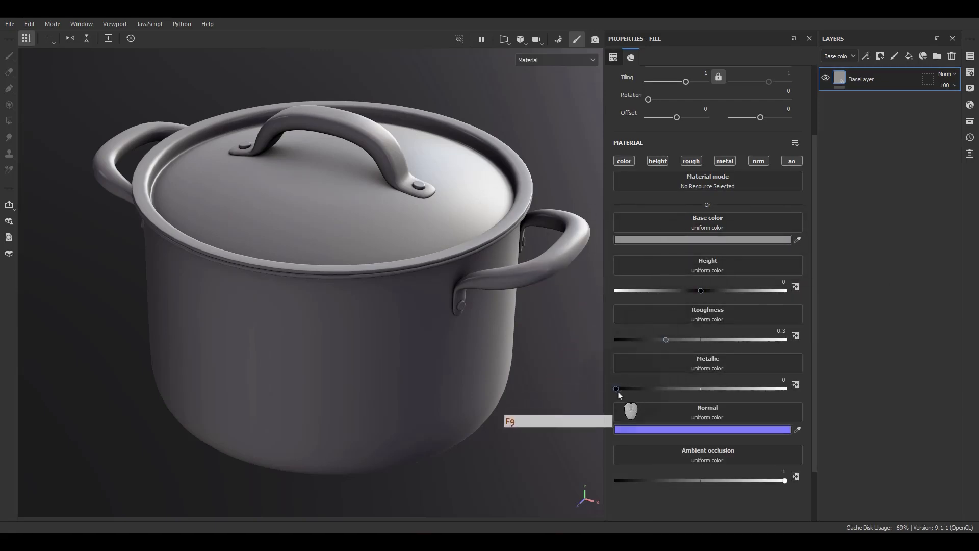
Set BaseLayer's Metallic to 1 and its Roughness to about 0.12
drag(616, 388, 848, 407)
alt+drag(405, 349, 374, 325)
drag(666, 339, 636, 352)
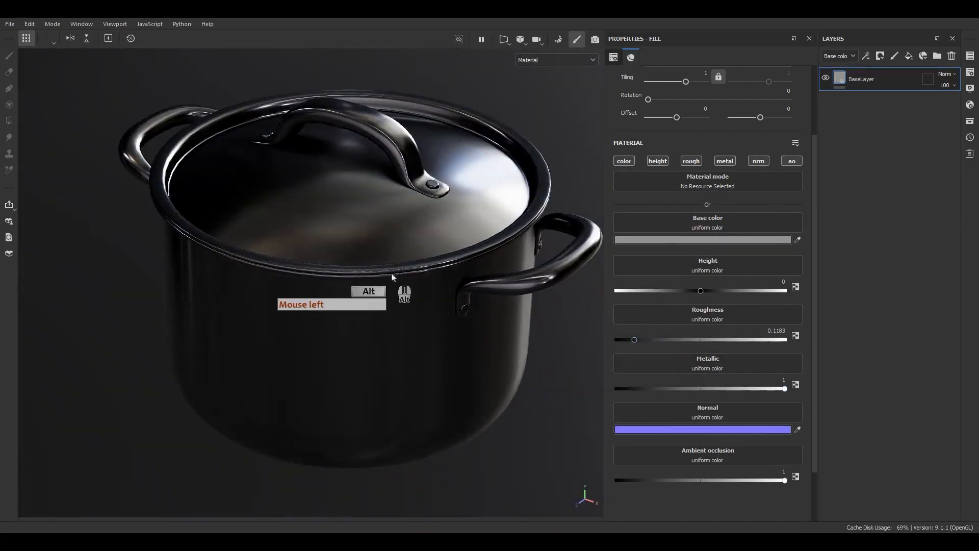
alt+drag(382, 288, 505, 275)
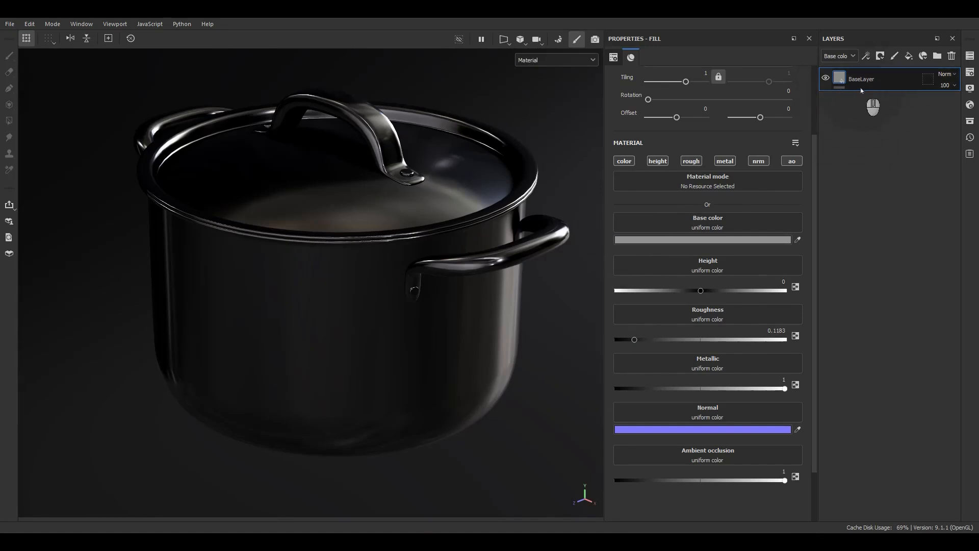
Add an empty filter effect to BaseLayer
right_click(861, 90)
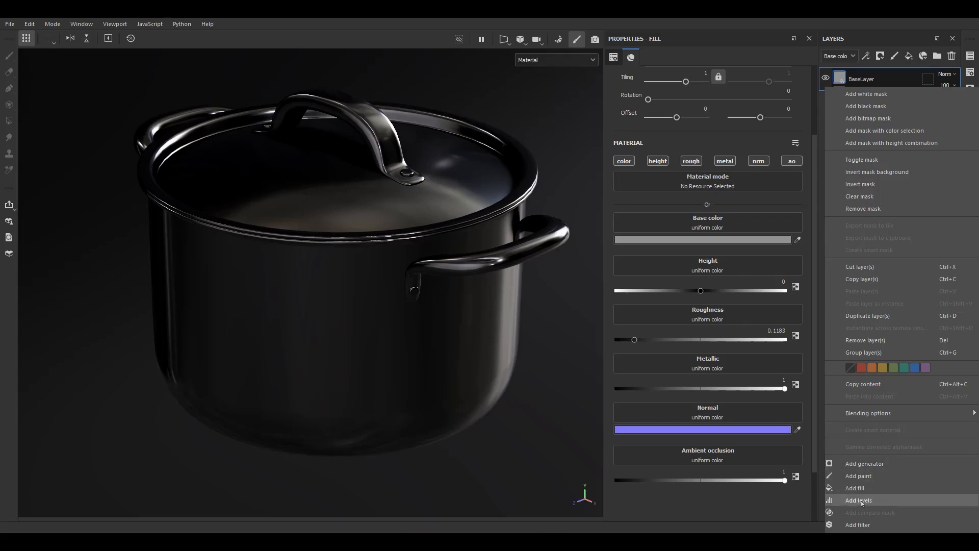
click(859, 525)
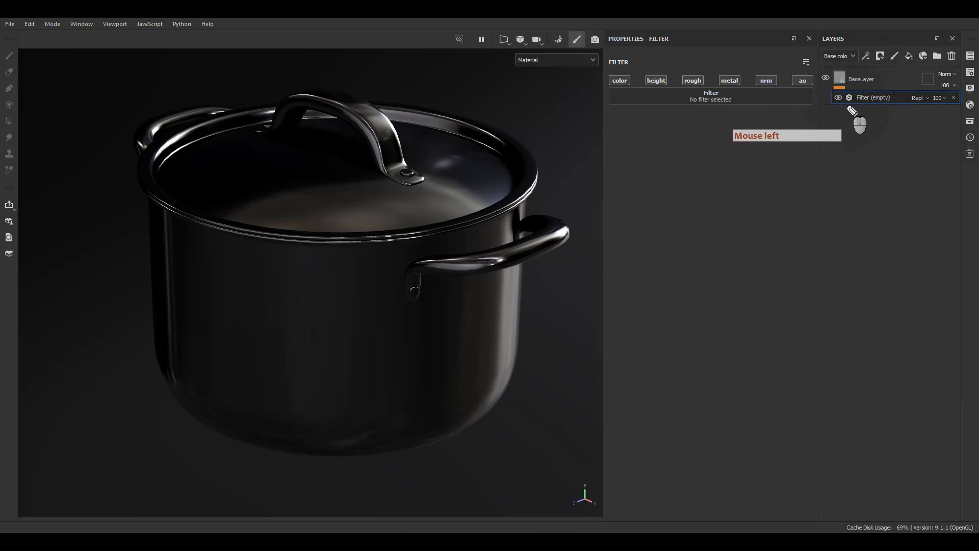
mouse_move(850, 109)
mouse_down()
mouse_move(890, 94)
mouse_move(845, 105)
mouse_move(843, 98)
mouse_move(900, 82)
mouse_move(885, 78)
mouse_up()
drag(892, 73, 889, 84)
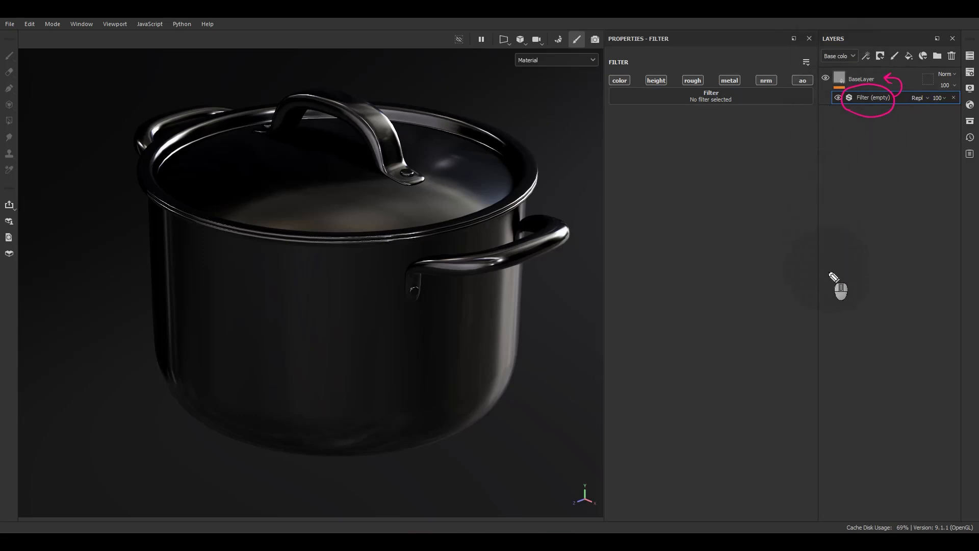
click(833, 303)
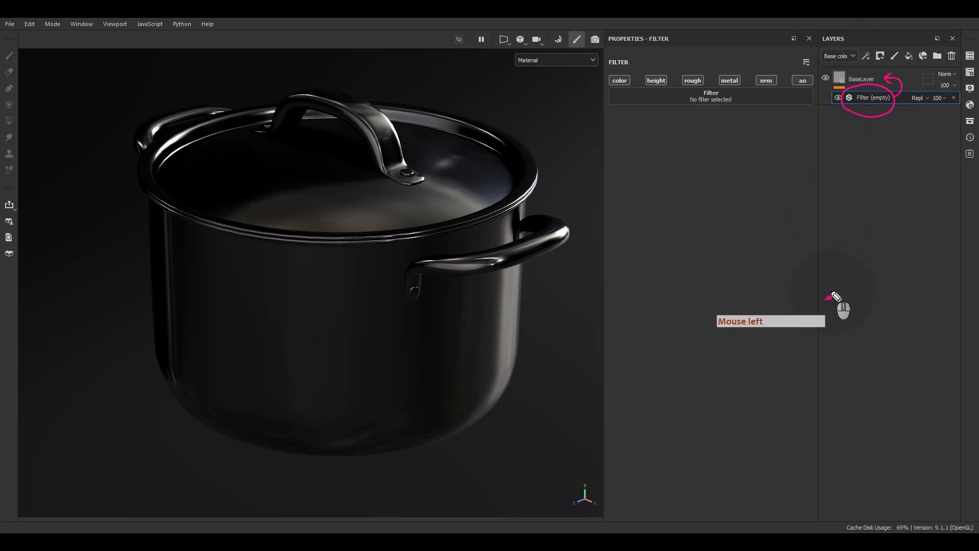
mouse_move(832, 298)
mouse_down()
mouse_move(831, 214)
mouse_move(840, 222)
mouse_up()
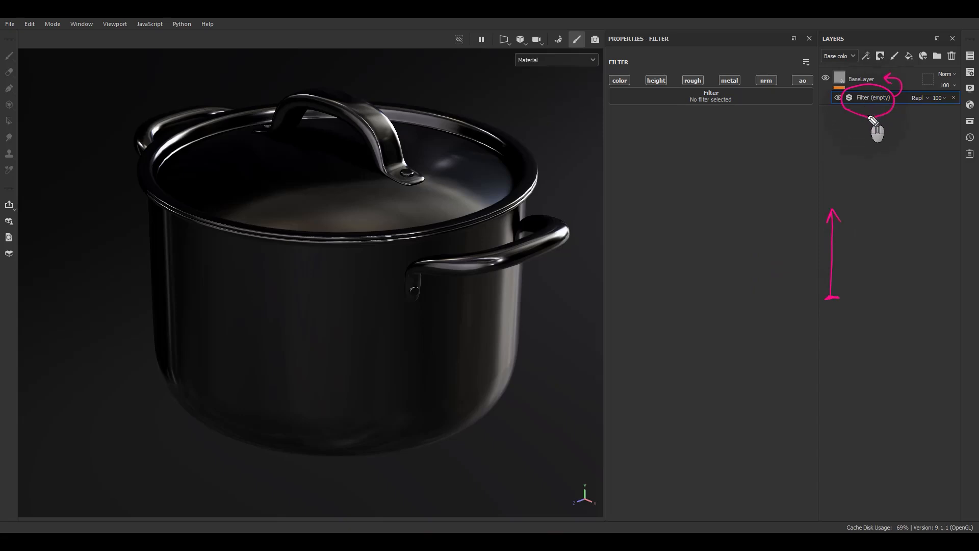
drag(847, 111, 863, 117)
drag(847, 127, 864, 127)
mouse_move(847, 134)
mouse_down()
mouse_move(864, 134)
mouse_move(863, 142)
mouse_up()
drag(847, 151, 862, 151)
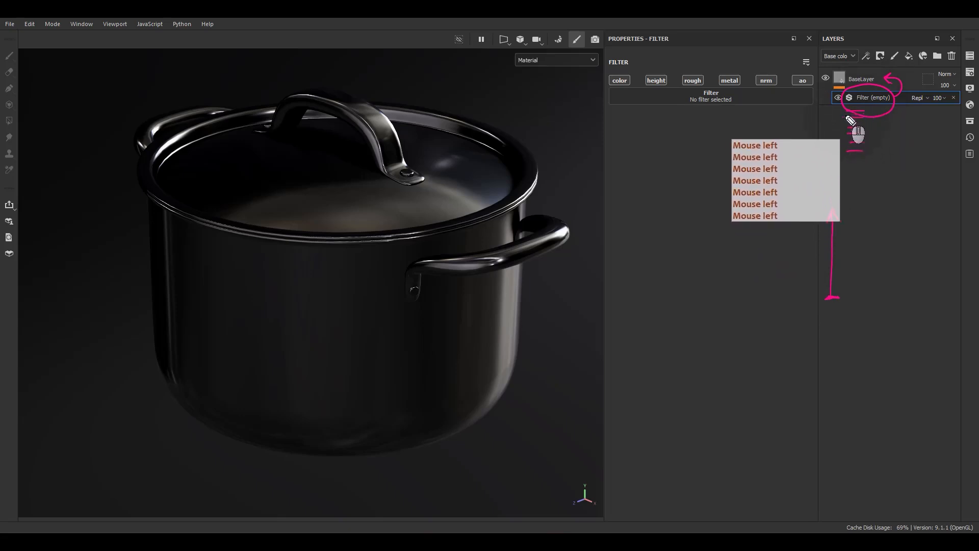
mouse_move(846, 115)
mouse_down()
mouse_move(860, 104)
mouse_move(863, 116)
mouse_up()
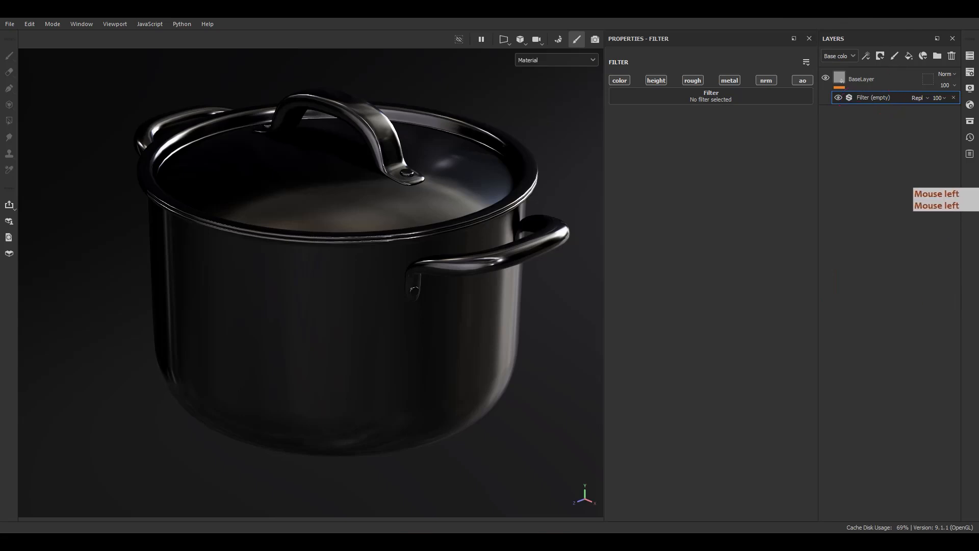
click(868, 98)
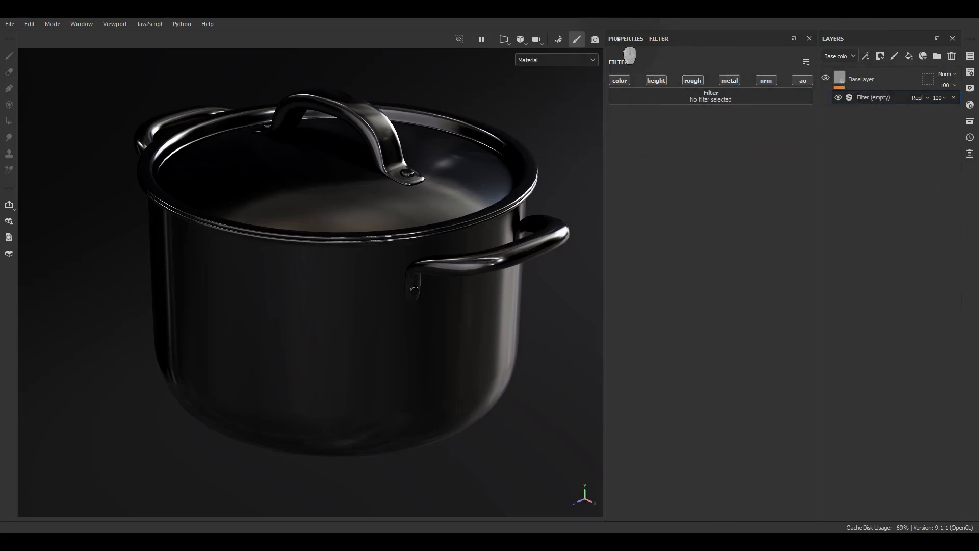
click(709, 106)
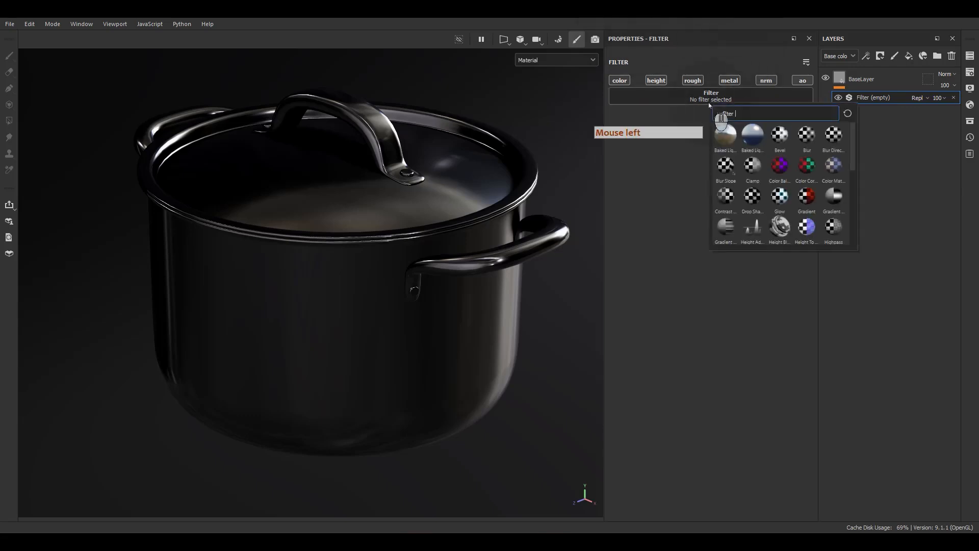
click(878, 219)
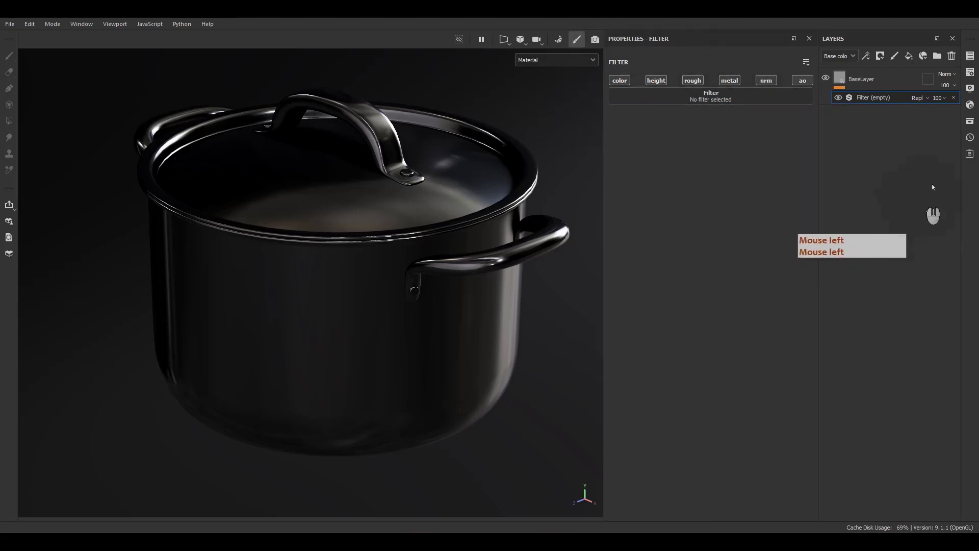
Open the asset library beside the properties, show only filters, widen it and locate MatFinish Brushed Linear
click(970, 121)
drag(869, 126, 448, 93)
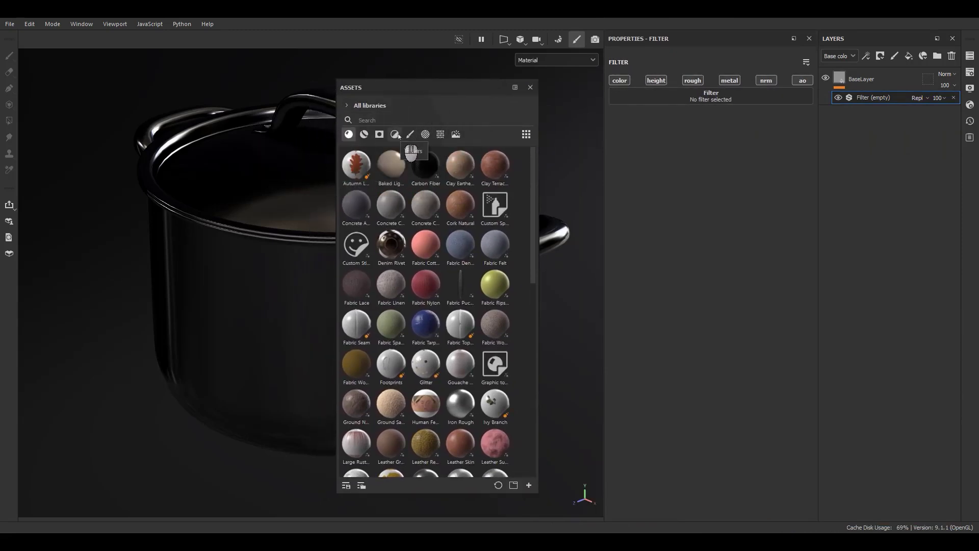
click(397, 135)
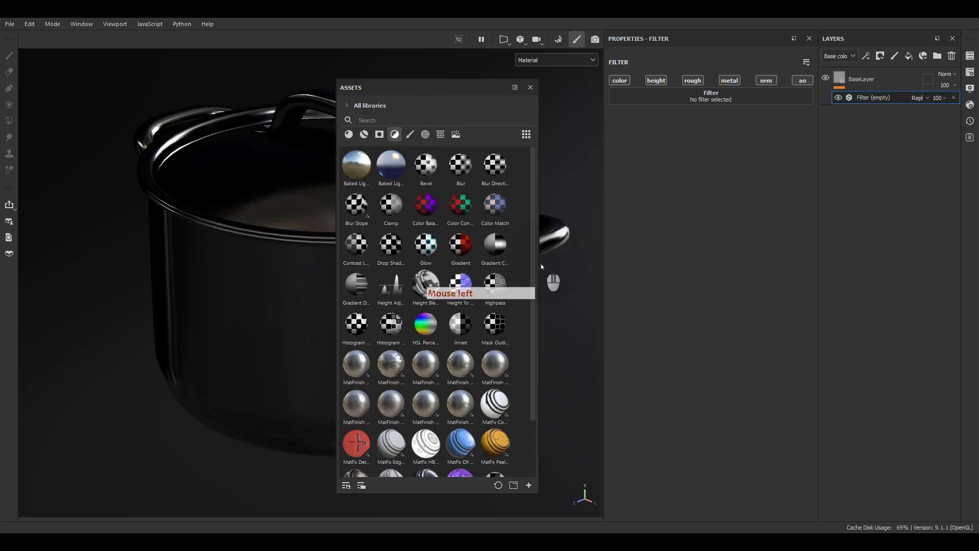
drag(540, 267, 593, 267)
scroll(443, 283, down, 2)
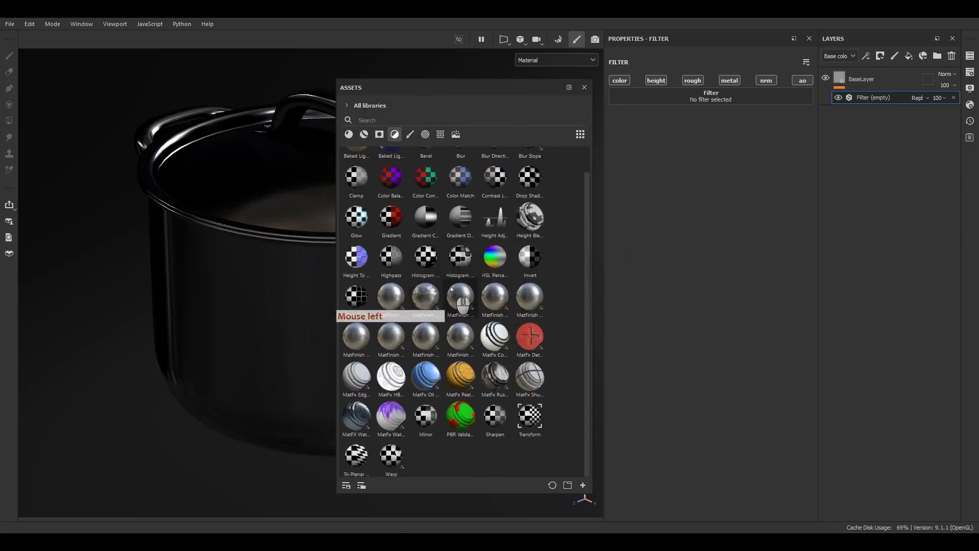
scroll(398, 306, up, 2)
mouse_move(399, 305)
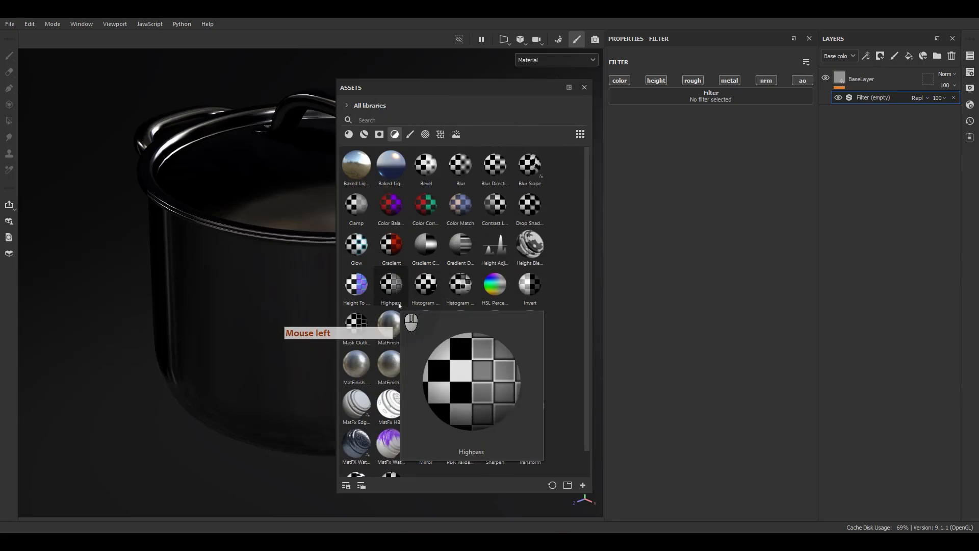
key(F9)
key(F9)
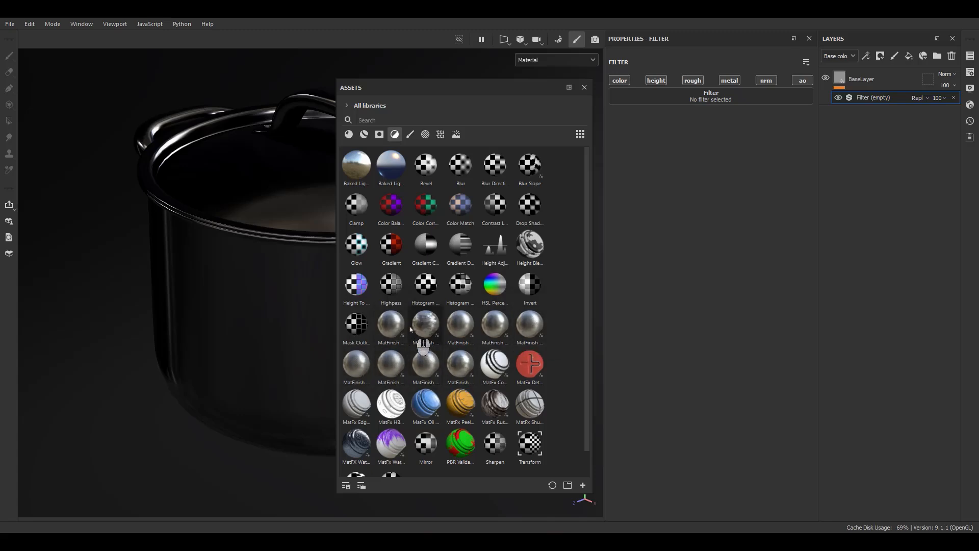
mouse_move(395, 325)
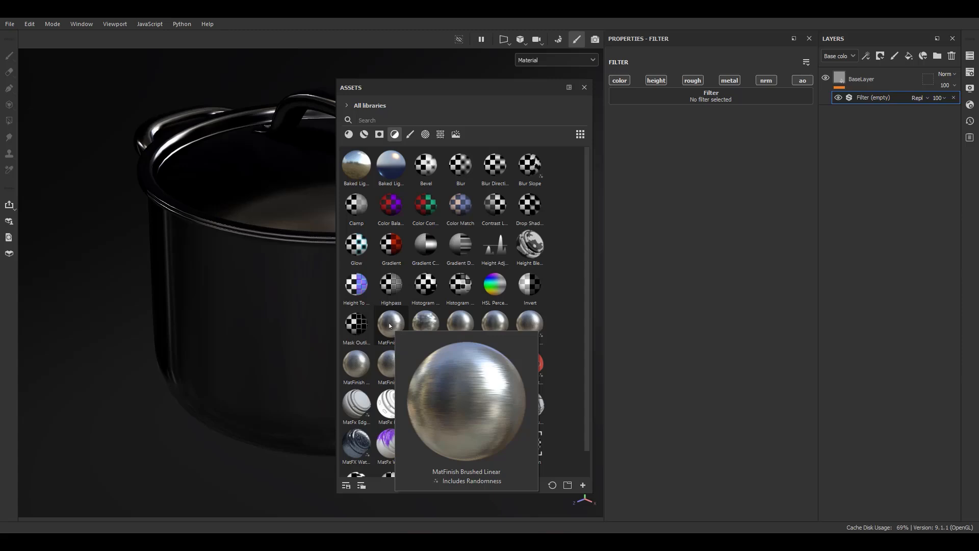
Assign MatFinish Brushed Linear to the empty filter, clear it, and choose the same filter again by searching for "line"
mouse_move(391, 325)
mouse_down()
mouse_move(384, 334)
mouse_move(525, 357)
mouse_move(393, 335)
mouse_move(692, 175)
mouse_move(708, 94)
mouse_move(725, 103)
mouse_move(712, 107)
mouse_move(727, 102)
mouse_up()
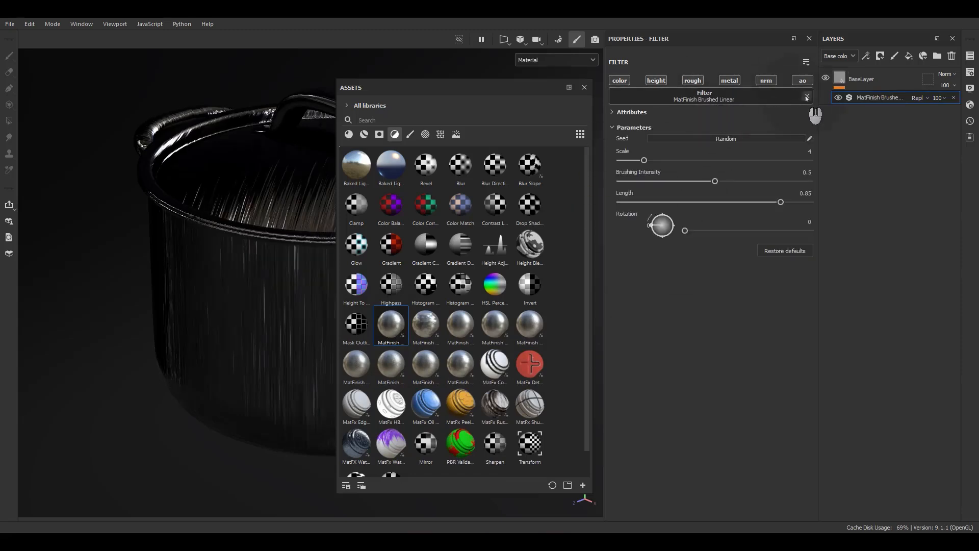
click(806, 98)
click(716, 99)
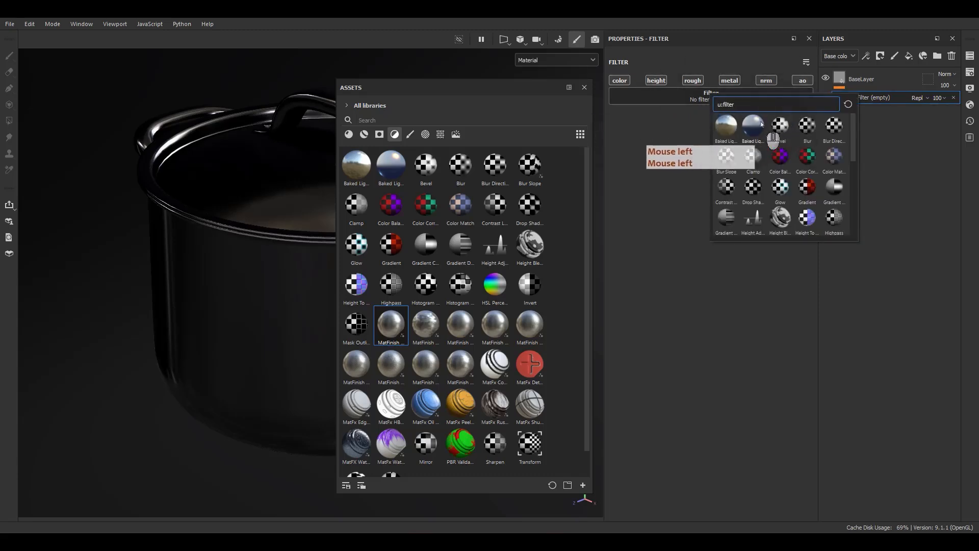
text(line)
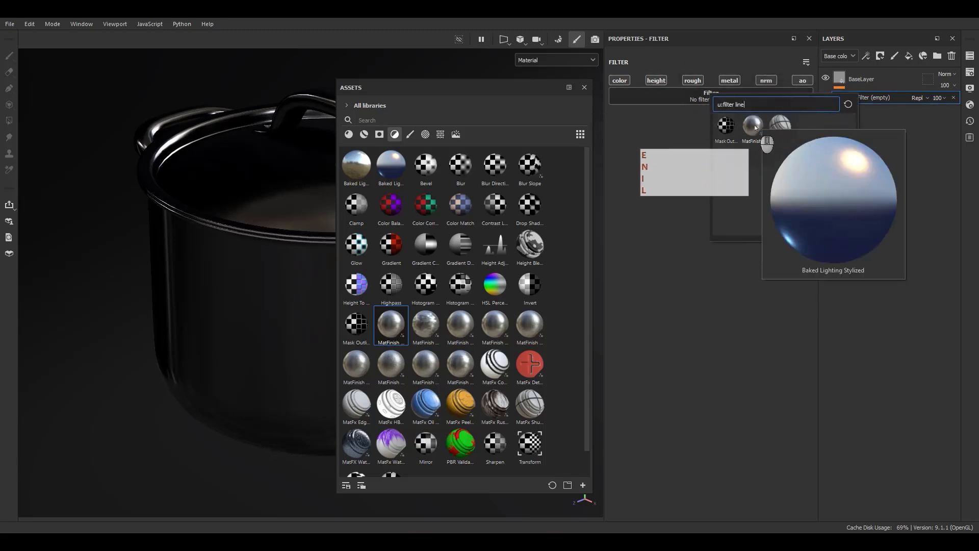
click(753, 125)
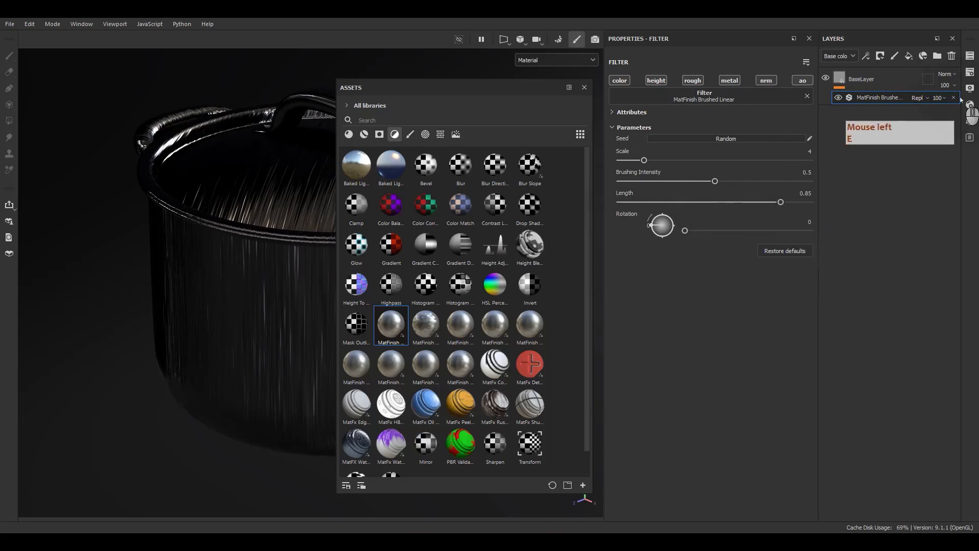
Delete the filter effect, apply MatFinish Brushed Linear from the asset library directly to BaseLayer, close the library and inspect the brushed pot
click(953, 97)
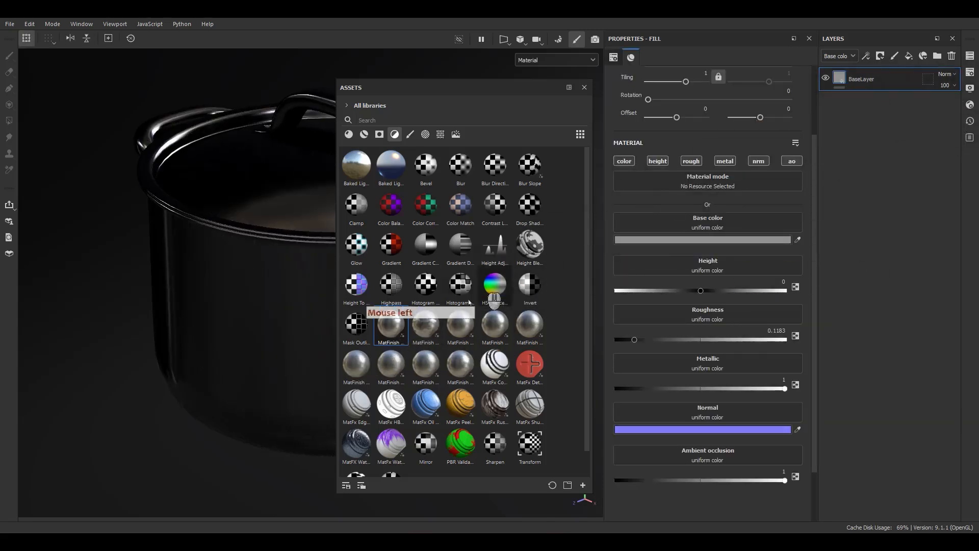
mouse_move(392, 329)
mouse_down()
mouse_move(403, 345)
mouse_move(850, 181)
mouse_move(843, 79)
mouse_up()
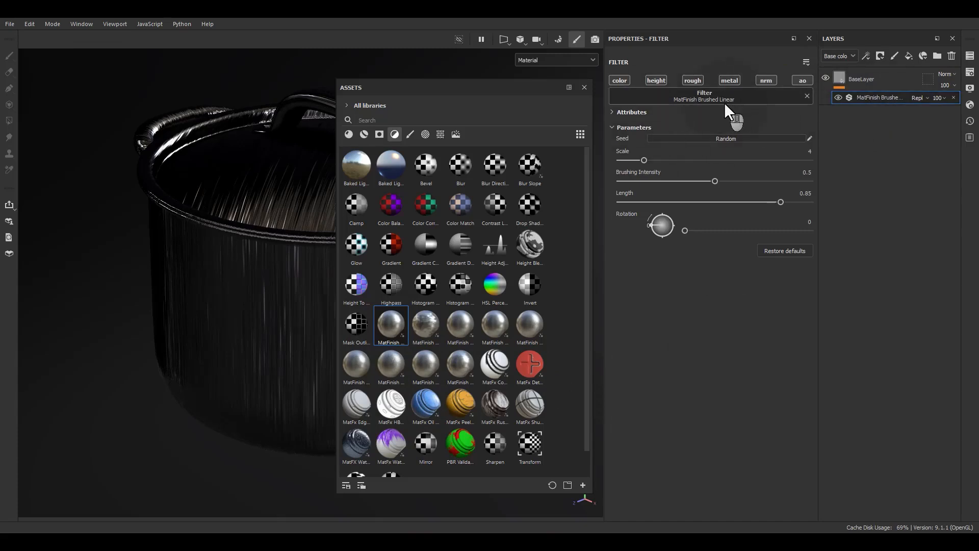
click(586, 93)
alt+drag(445, 188, 399, 271)
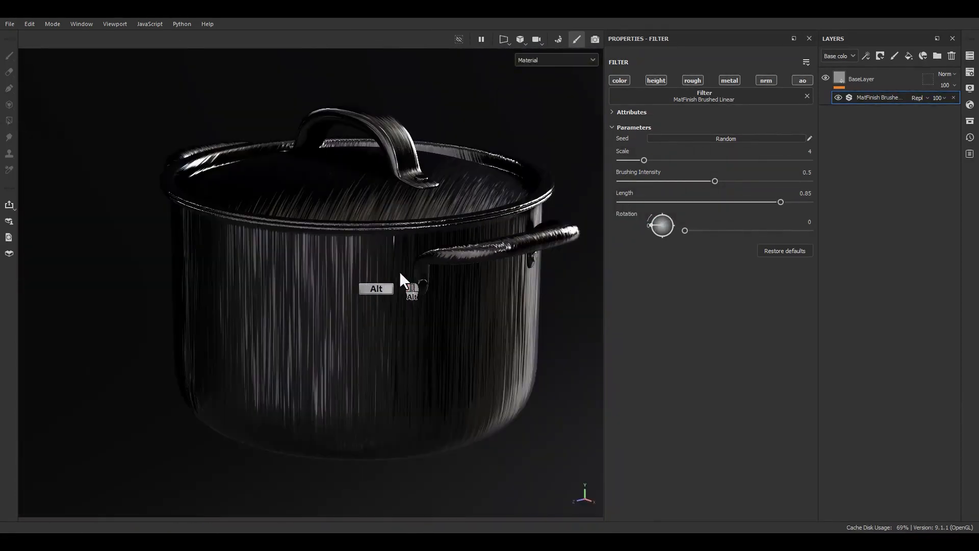
alt+middle_drag(399, 271, 390, 269)
mouse_move(391, 269)
alt+mouse_down()
mouse_move(296, 247)
mouse_move(383, 268)
alt+mouse_up()
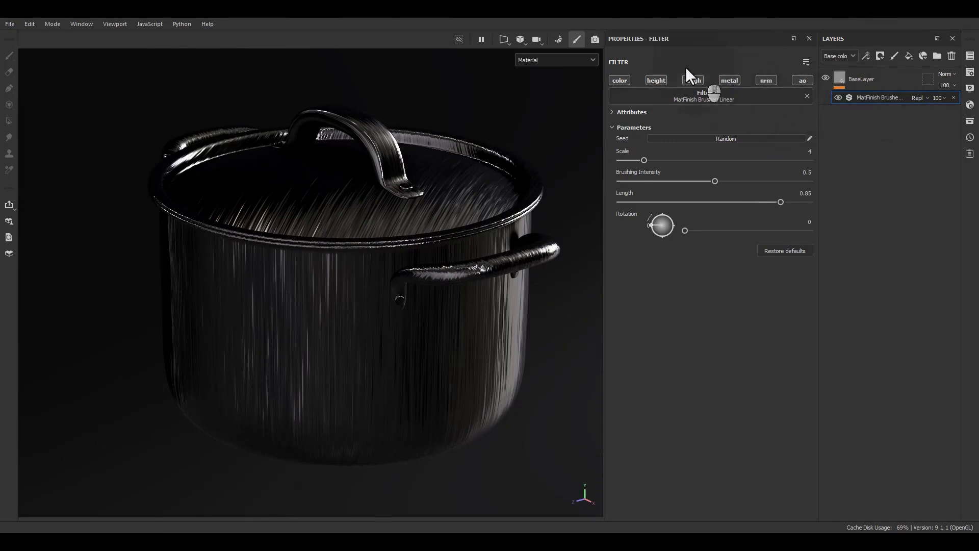
Try the brushed filter on the color, height, roughness and metallic channels one at a time, checking the pot after each
alt+click(625, 81)
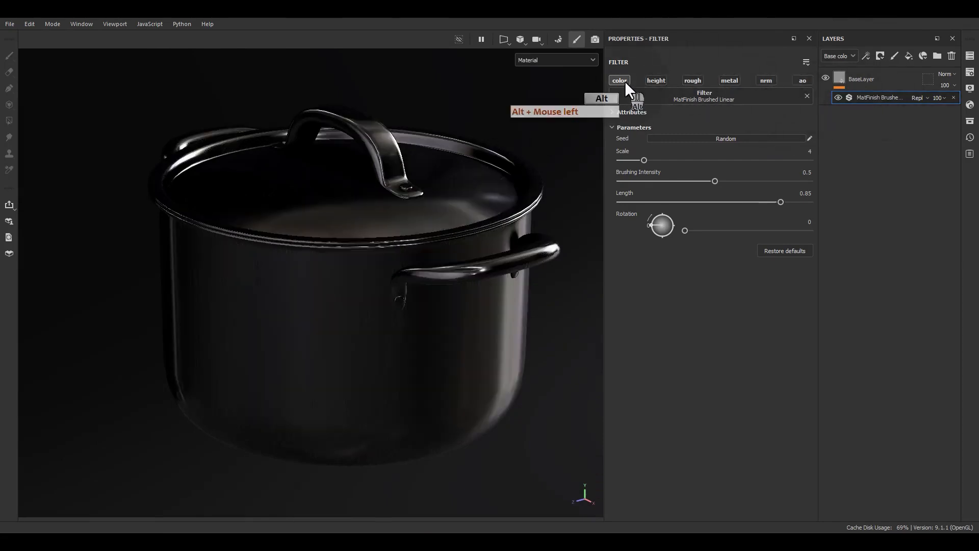
mouse_move(414, 280)
alt+mouse_down()
mouse_move(324, 203)
mouse_move(406, 179)
mouse_move(378, 265)
alt+mouse_up()
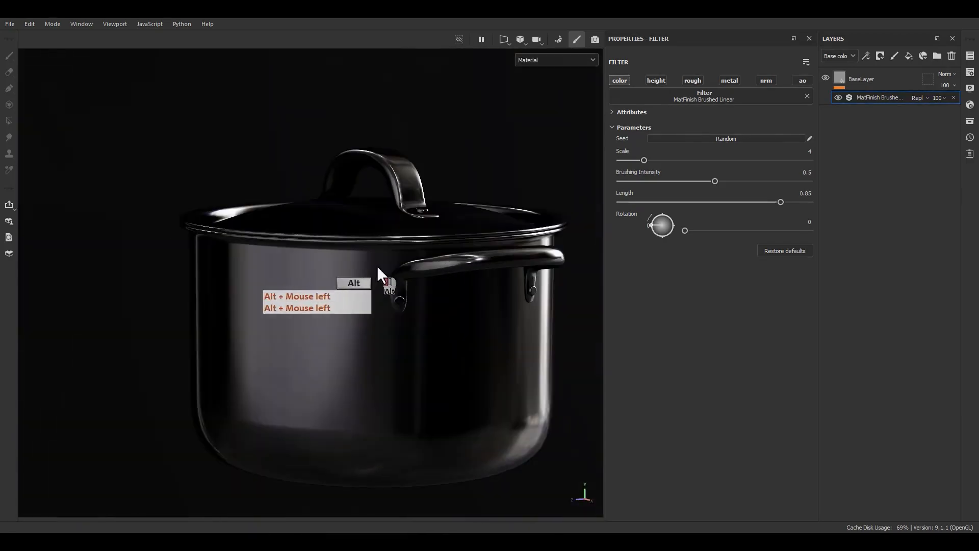
click(621, 80)
click(656, 81)
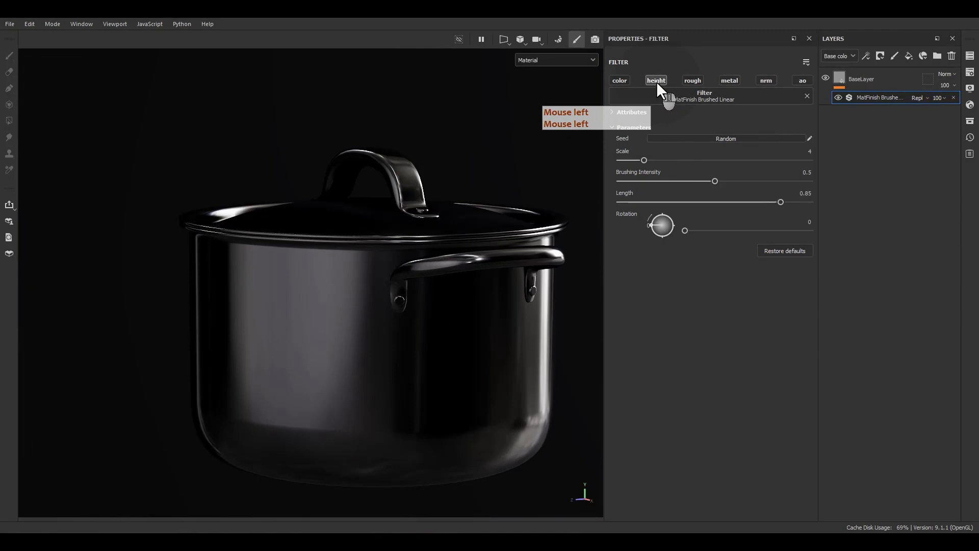
click(699, 79)
click(699, 80)
click(699, 80)
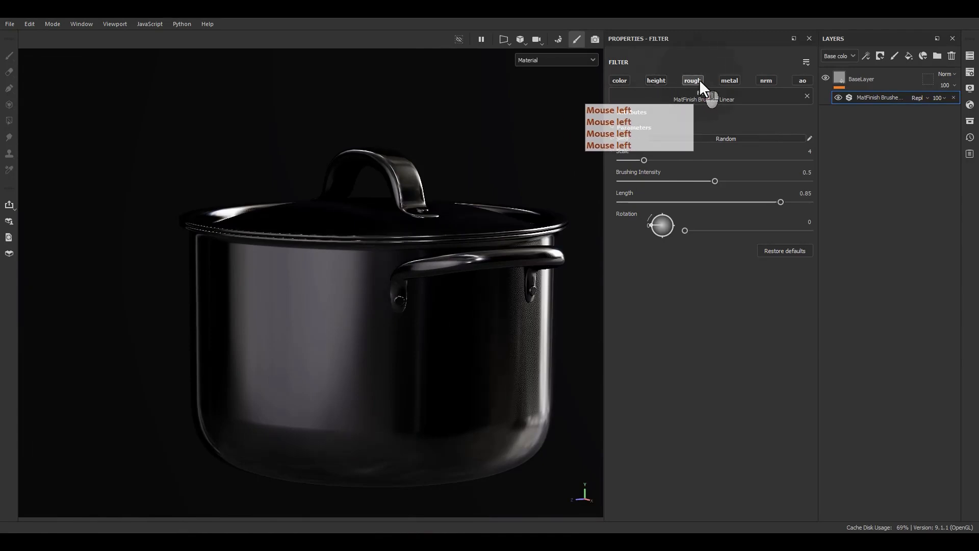
click(699, 80)
click(699, 80)
click(699, 80)
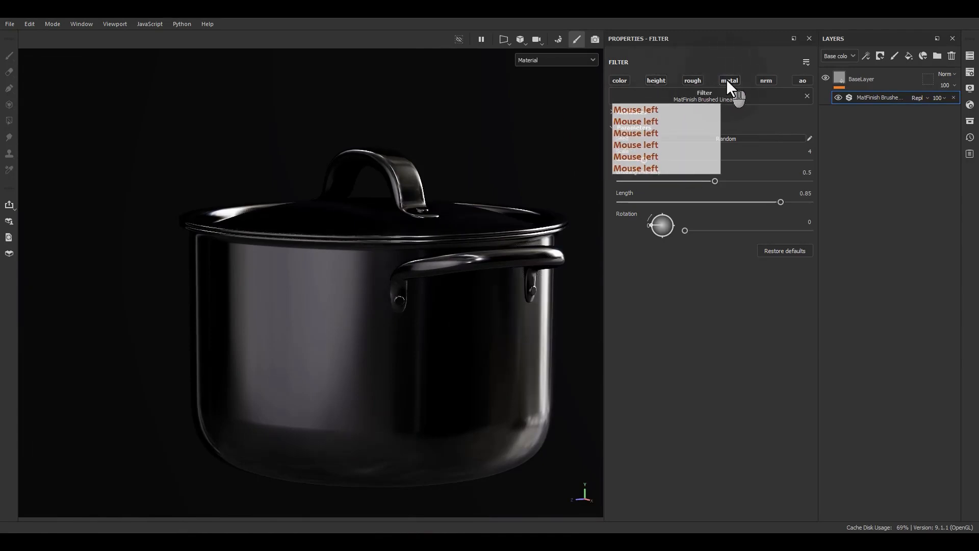
click(727, 80)
mouse_move(540, 209)
alt+mouse_down()
mouse_move(447, 236)
mouse_move(423, 354)
mouse_move(426, 383)
alt+mouse_up()
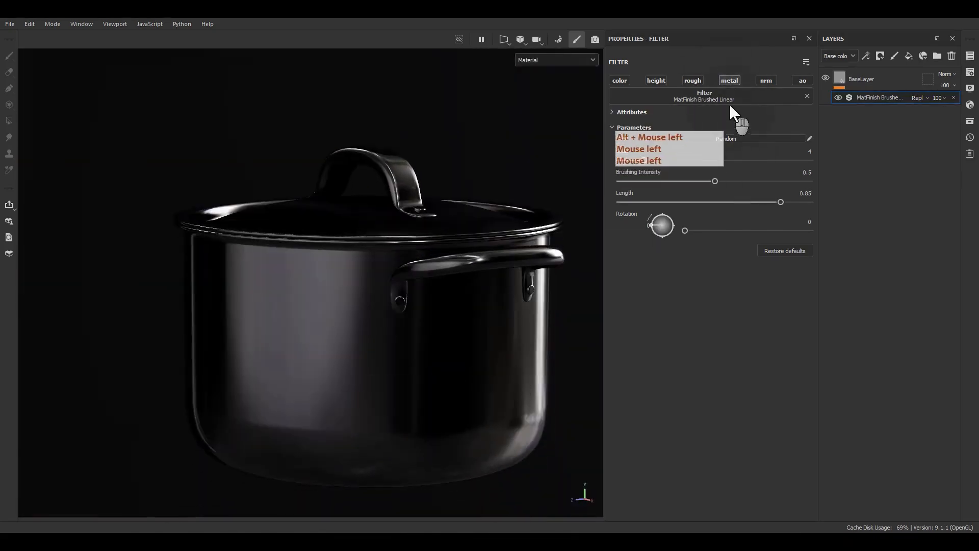
Restrict the MatFinish Brushed Linear filter to the normal channel only and inspect the lid
click(737, 79)
click(772, 83)
mouse_move(357, 334)
alt+mouse_down()
mouse_move(347, 374)
mouse_move(265, 429)
mouse_move(380, 400)
alt+mouse_up()
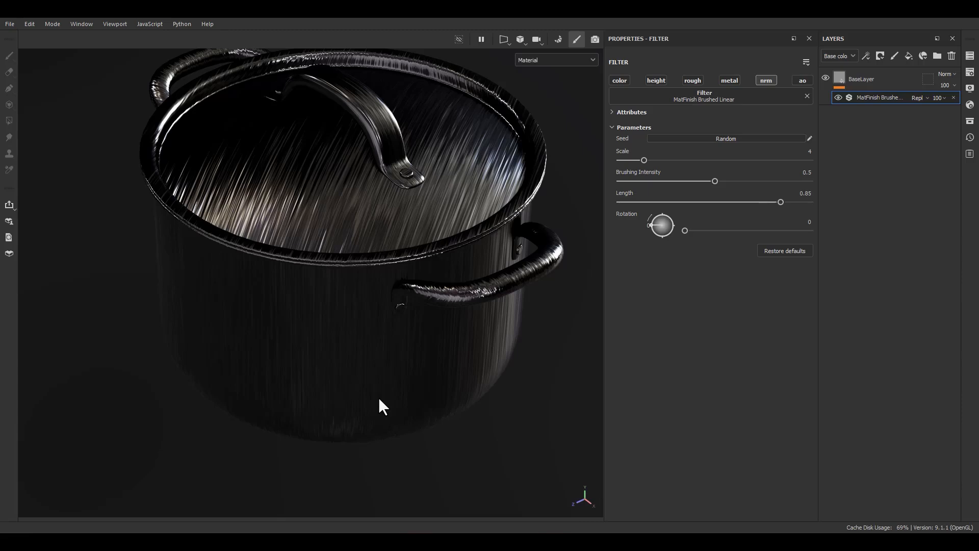
Switch the layer stack to the Normal channel and open BaseLayer's opacity setting for that channel
click(840, 57)
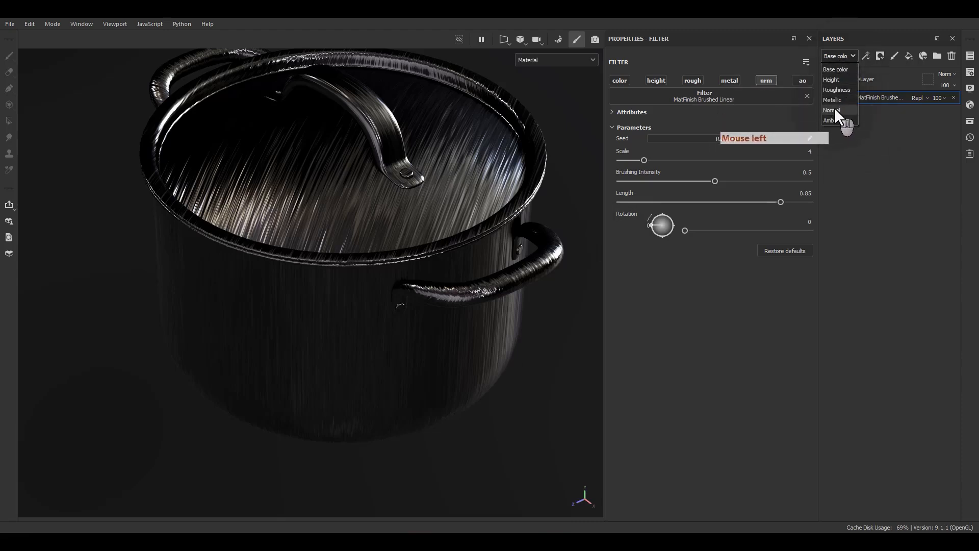
click(833, 110)
click(947, 85)
mouse_move(973, 104)
mouse_down()
mouse_move(938, 103)
mouse_move(976, 104)
mouse_up()
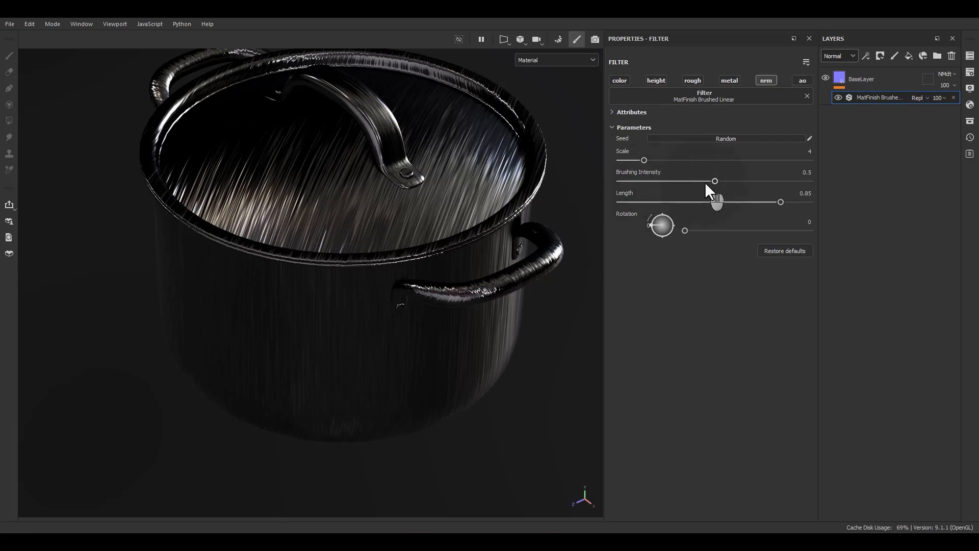
Lower the filter's Brushing Intensity to 0.09 and check the effect on the lid and side of the pot
mouse_move(709, 182)
mouse_down()
mouse_move(631, 187)
mouse_move(650, 179)
mouse_move(642, 183)
mouse_up()
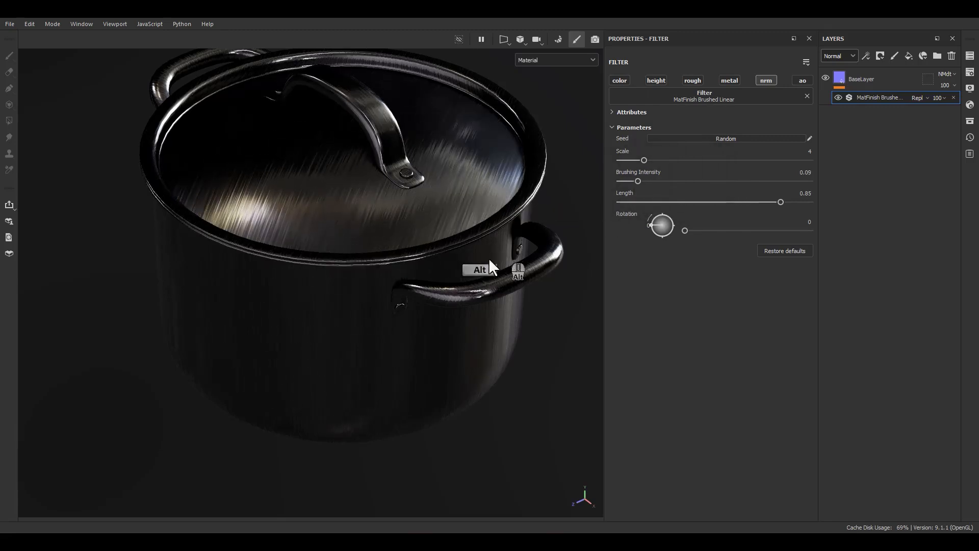
alt+drag(489, 261, 483, 225)
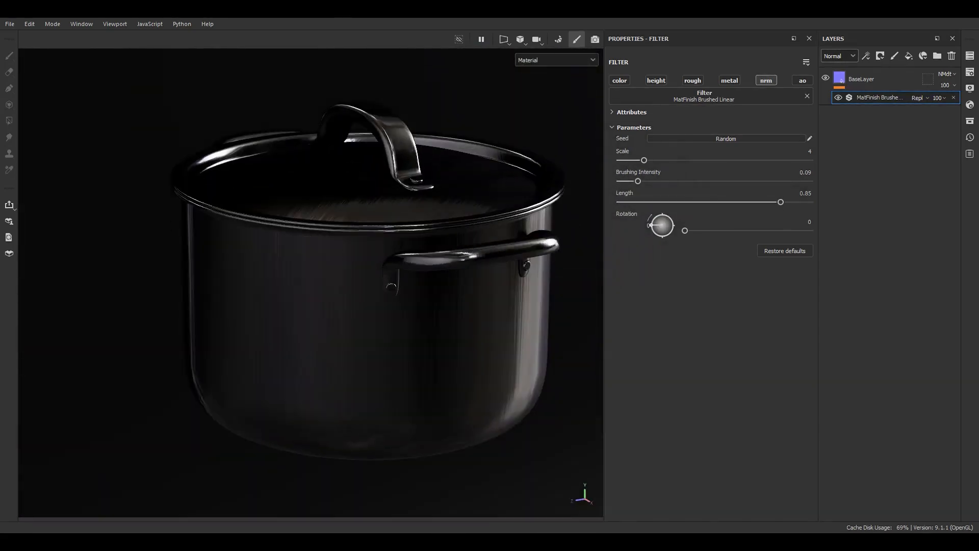
alt+drag(281, 382, 510, 311)
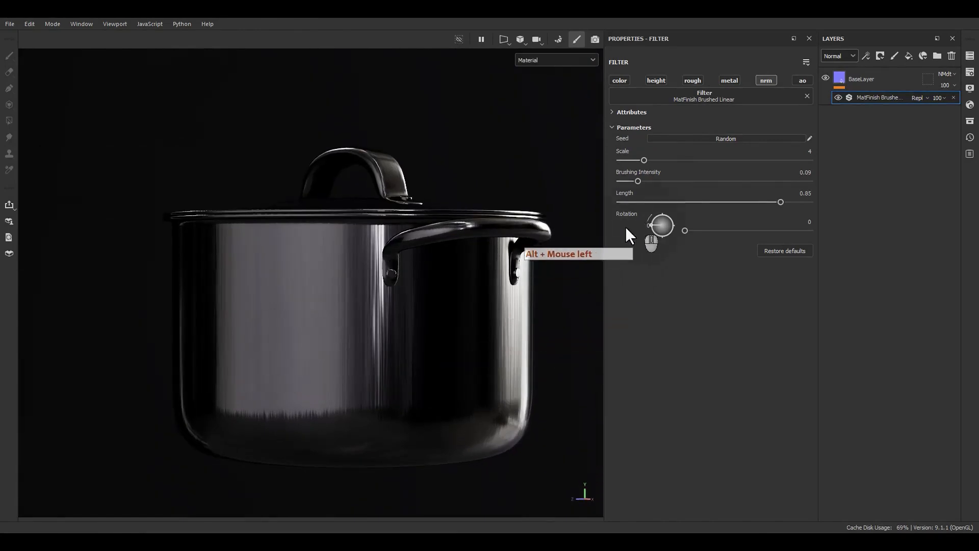
Set the brushed filter's Rotation to 90 and its Scale to 8
click(799, 223)
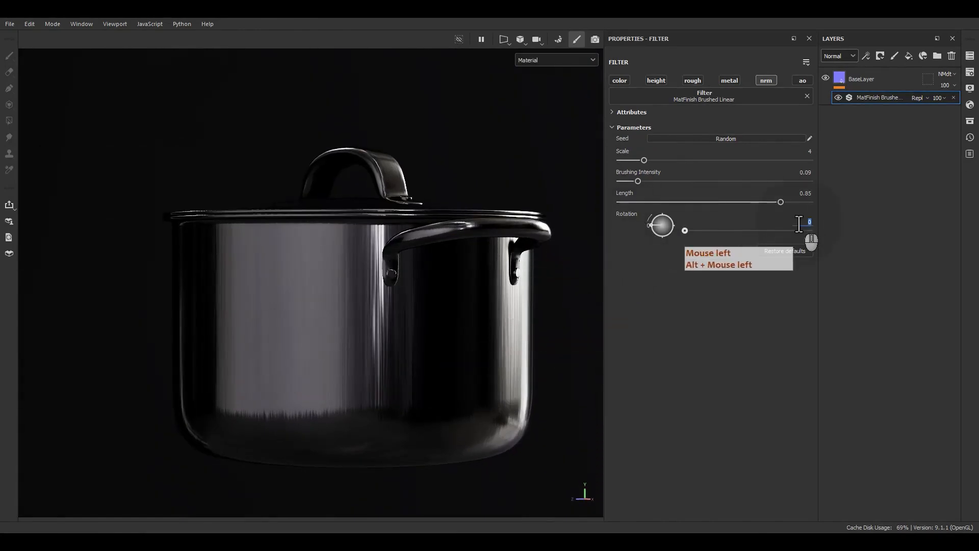
text(90)
key(Return)
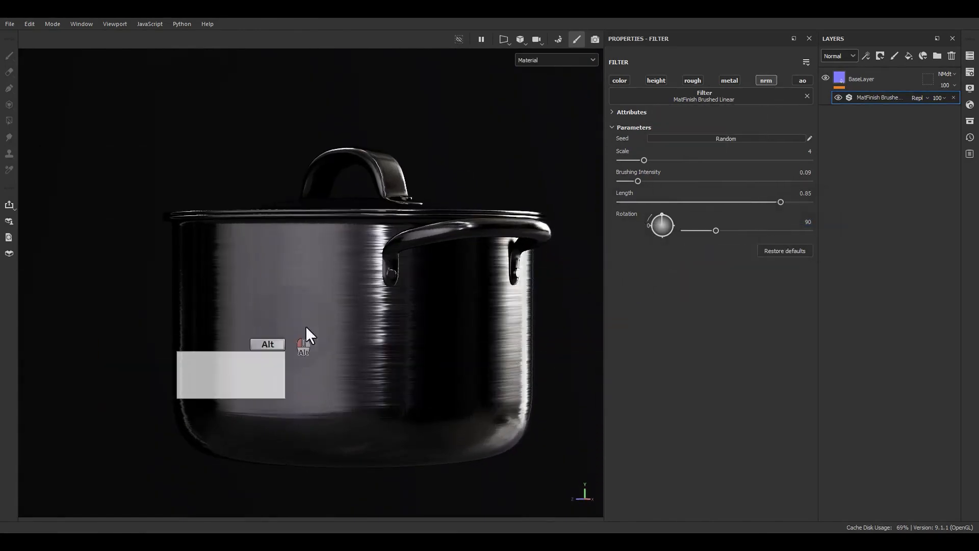
alt+drag(306, 327, 319, 365)
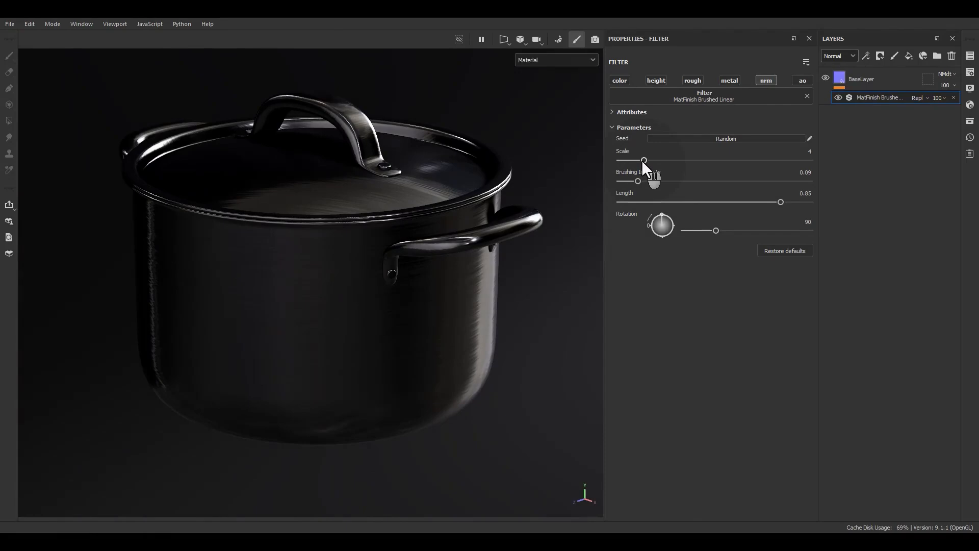
drag(643, 161, 673, 160)
Examine the direction and fineness of the brushing on the pot's side, underside and lid
alt+drag(587, 173, 419, 308)
scroll(299, 329, up, 4)
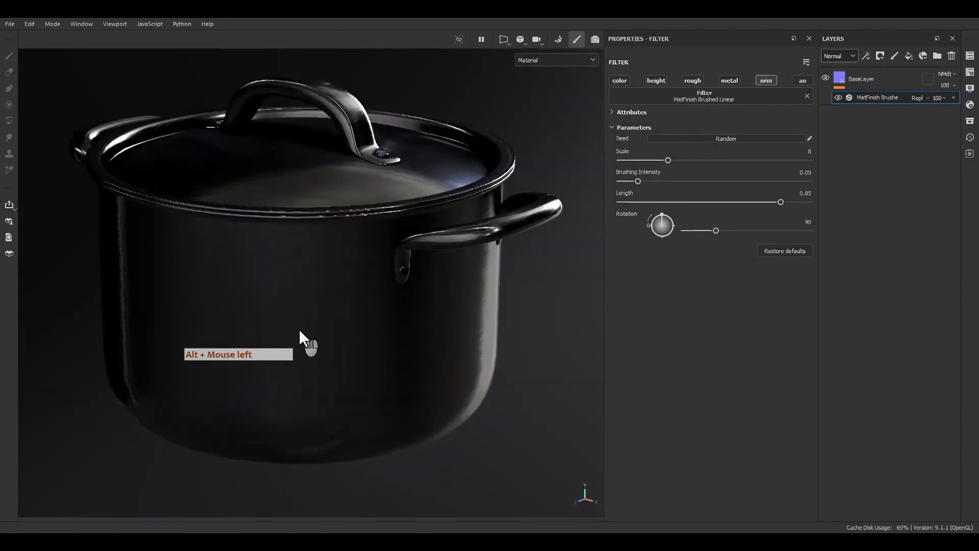
alt+middle_drag(350, 329, 354, 288)
alt+drag(354, 288, 409, 191)
alt+middle_drag(410, 225, 416, 189)
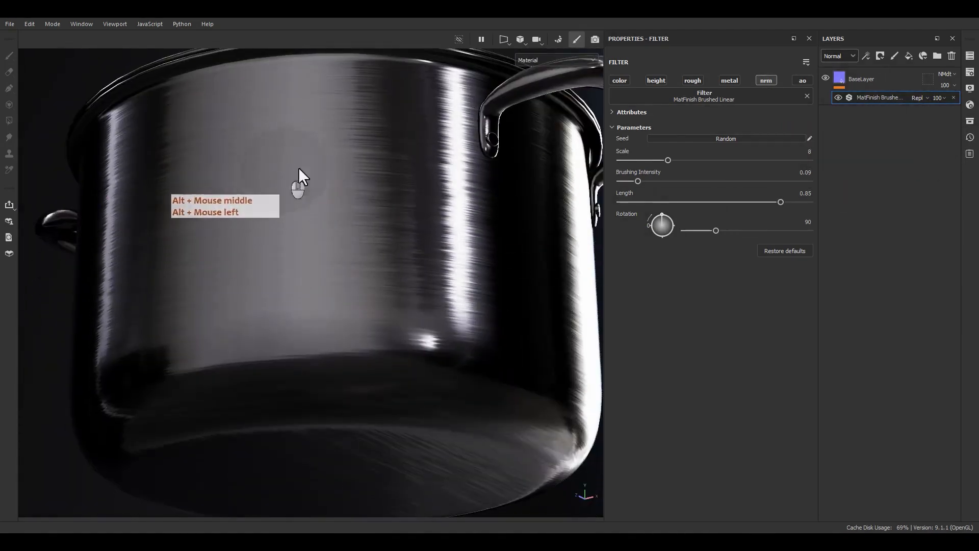
alt+drag(320, 185, 371, 221)
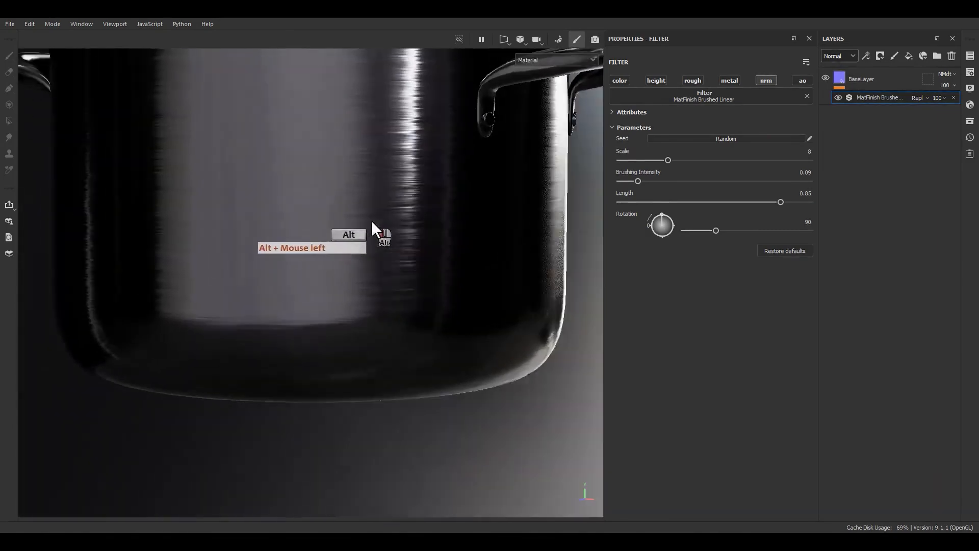
alt+right_drag(372, 221, 354, 230)
alt+middle_drag(355, 229, 408, 265)
alt+drag(408, 265, 330, 353)
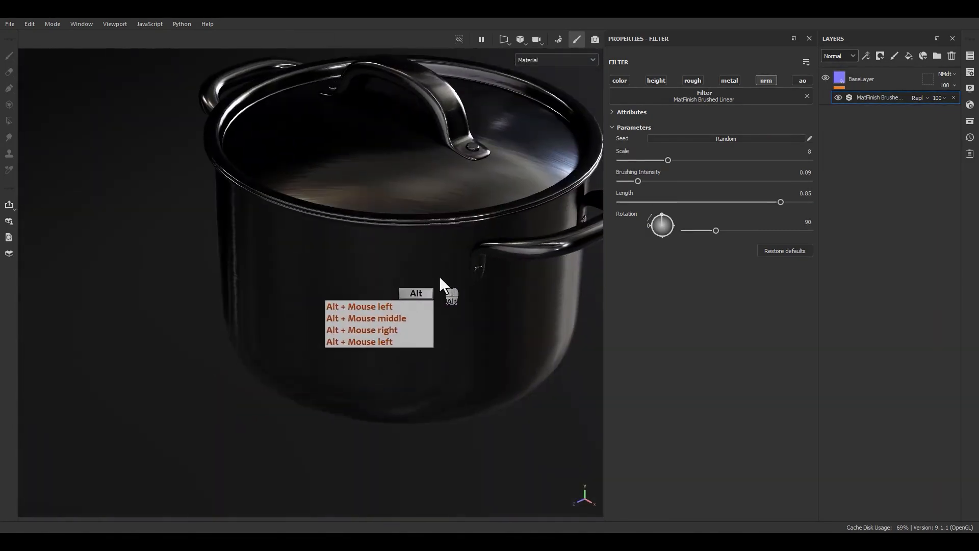
Add a fill layer above BaseLayer and rename it BrushLinear
click(909, 55)
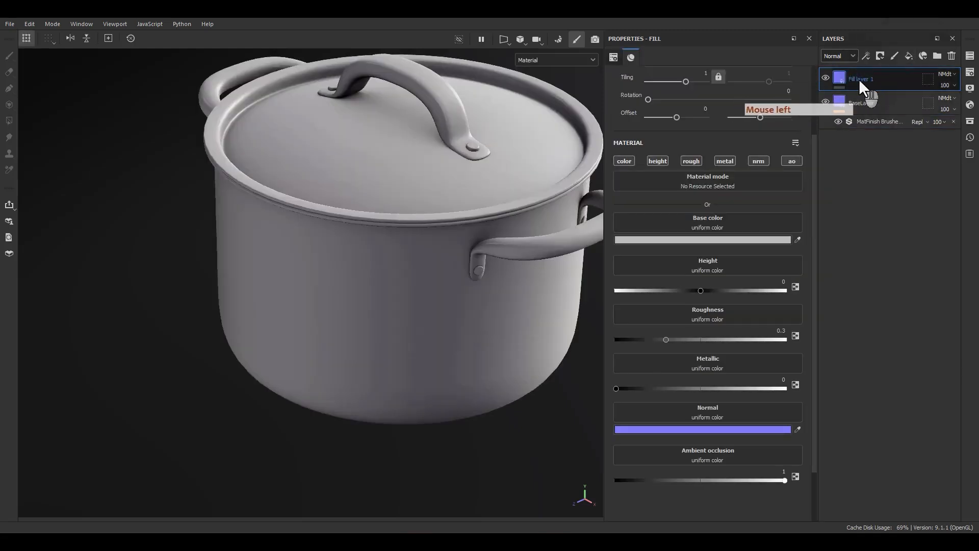
double_click(859, 78)
text(Bru)
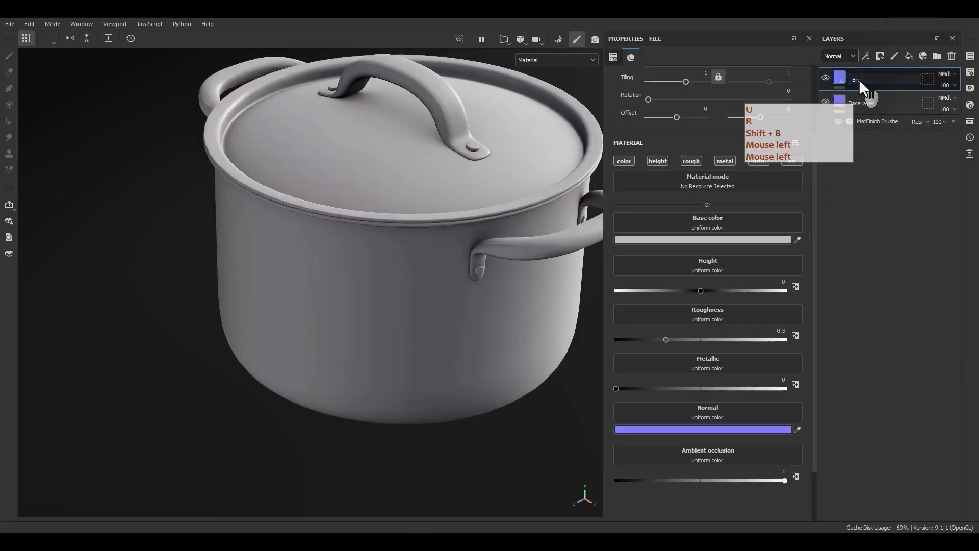
text(shLinea)
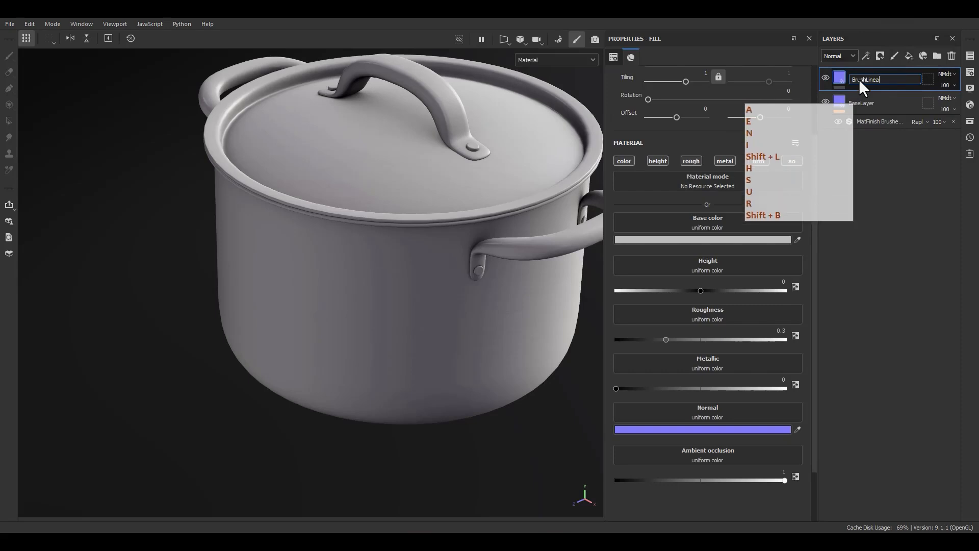
text(r)
key(Return)
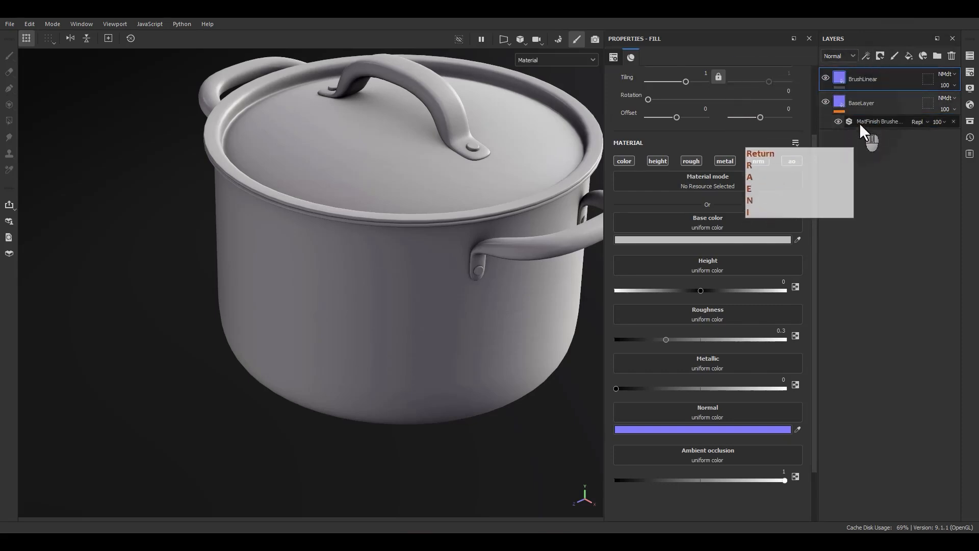
Move the MatFinish Brushed Linear filter from BaseLayer to BrushLinear and turn off all of BrushLinear's material channels
drag(859, 122, 856, 82)
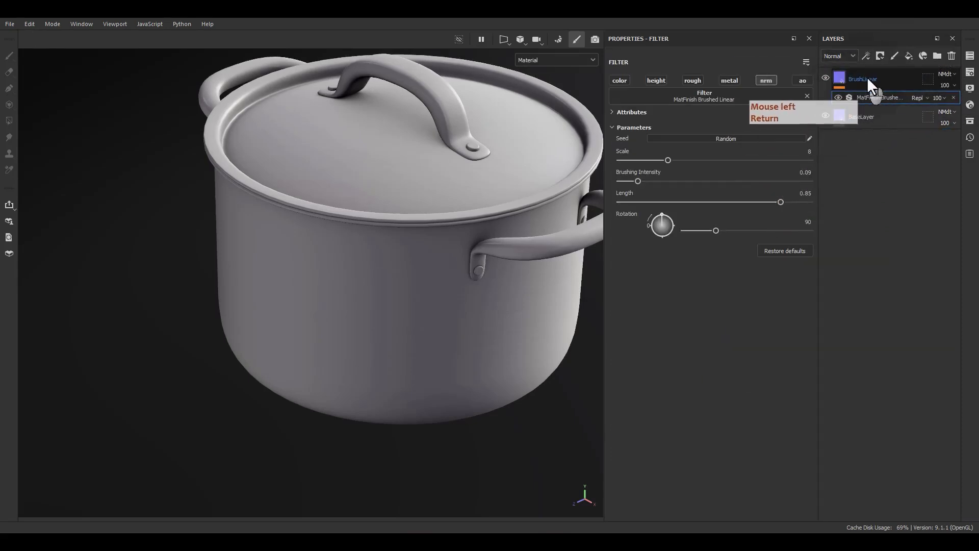
click(840, 83)
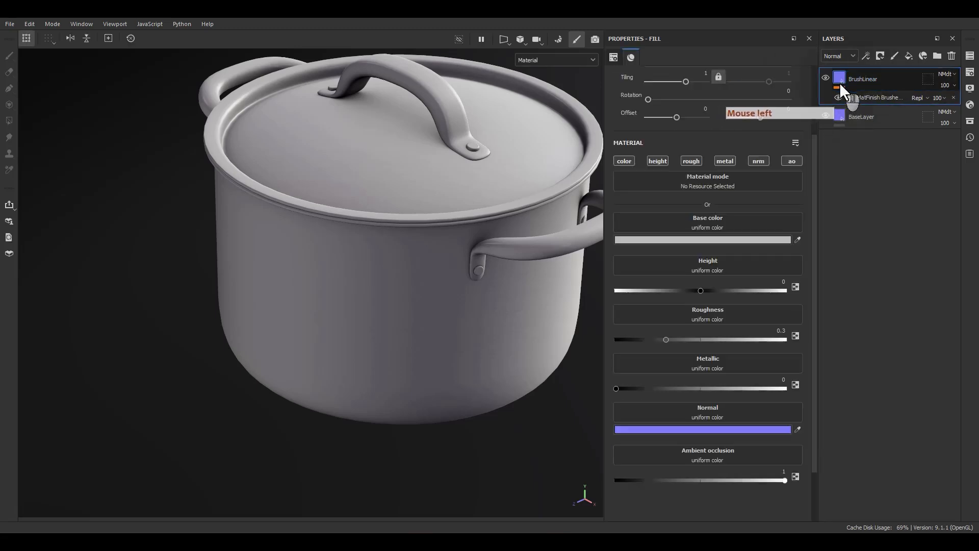
alt+click(623, 160)
click(622, 160)
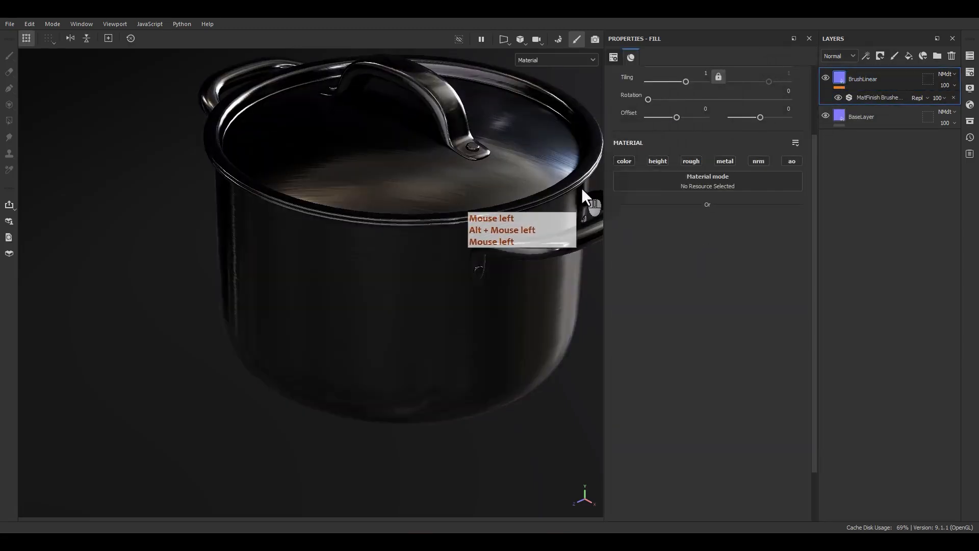
alt+drag(571, 194, 564, 173)
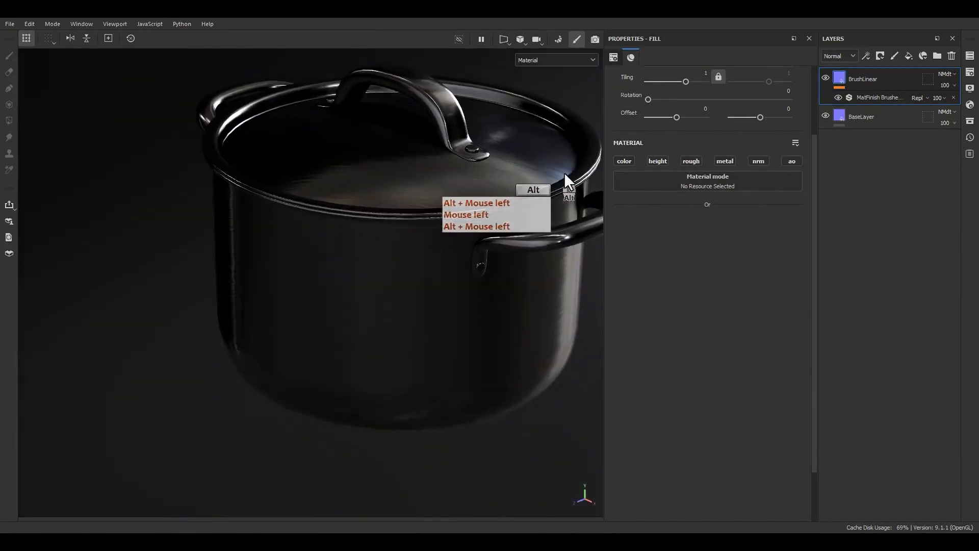
Add a black mask to the BrushLinear layer and a paint effect on that mask
right_click(859, 79)
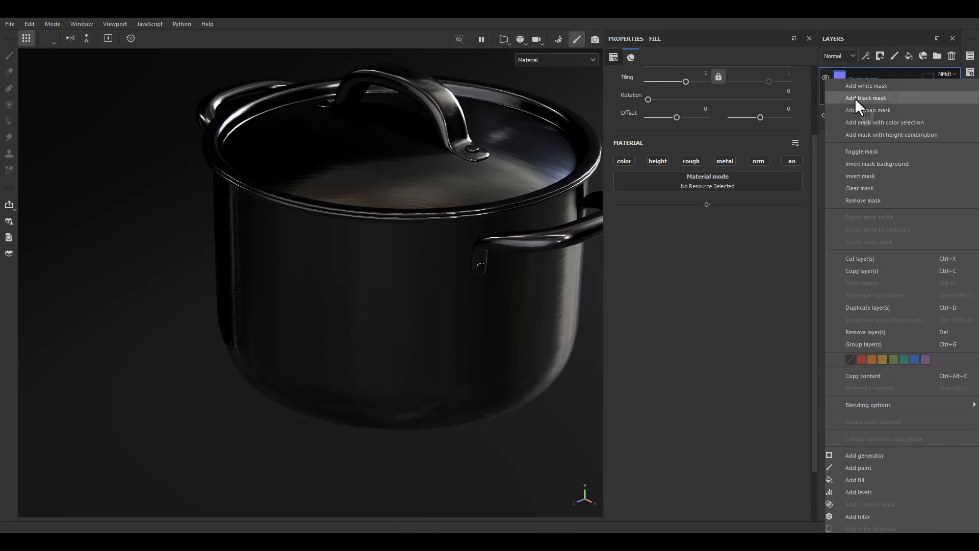
click(853, 98)
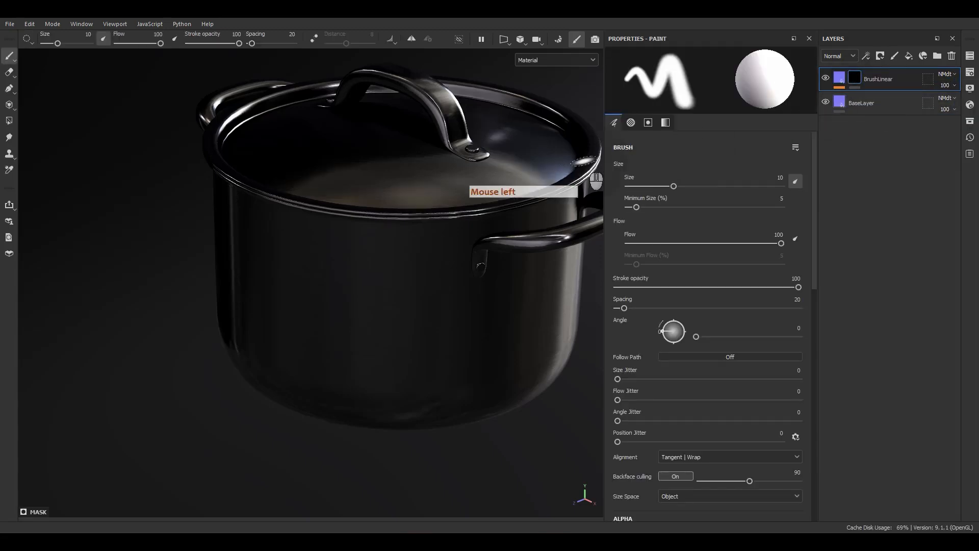
right_click(849, 72)
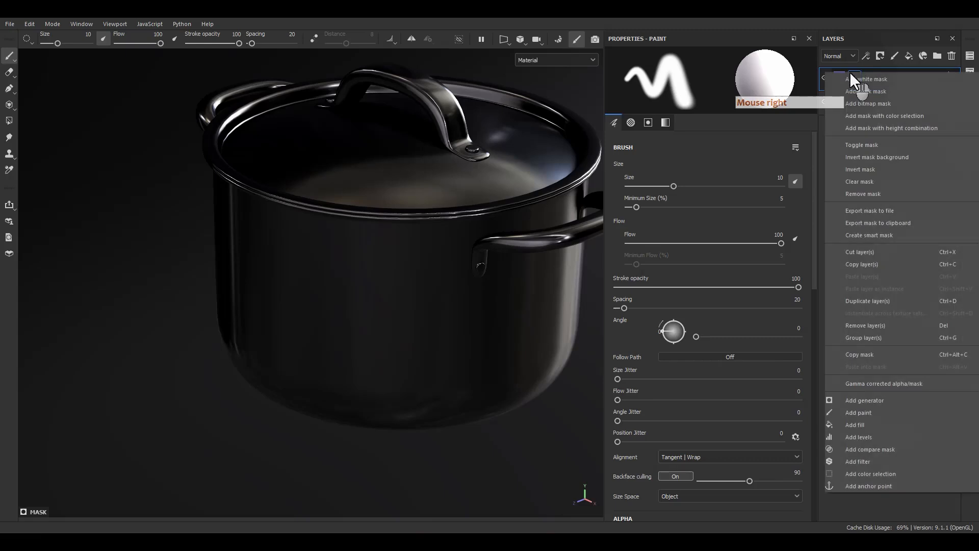
click(859, 414)
click(873, 97)
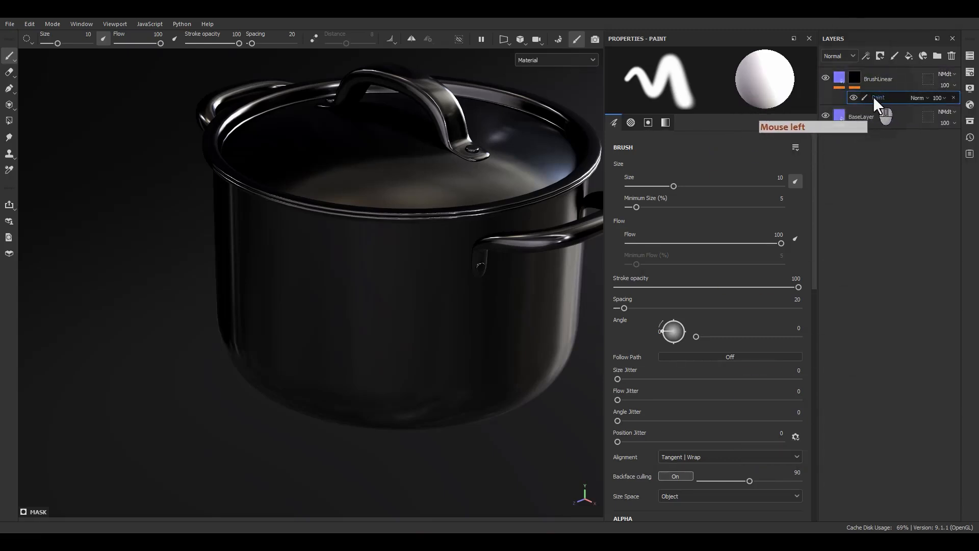
Fill the pot body's side in white on the mask using Polygon Fill in UV chunk mode
click(8, 122)
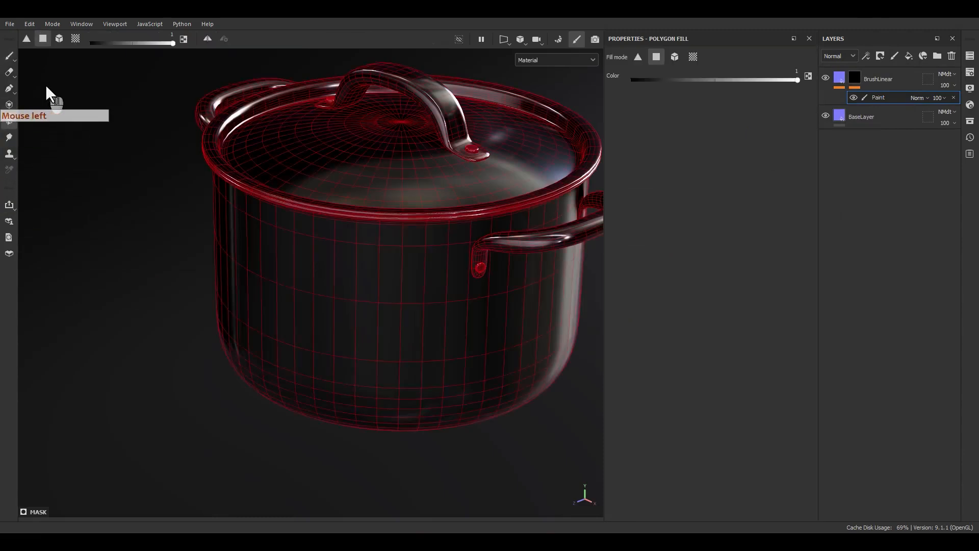
click(74, 42)
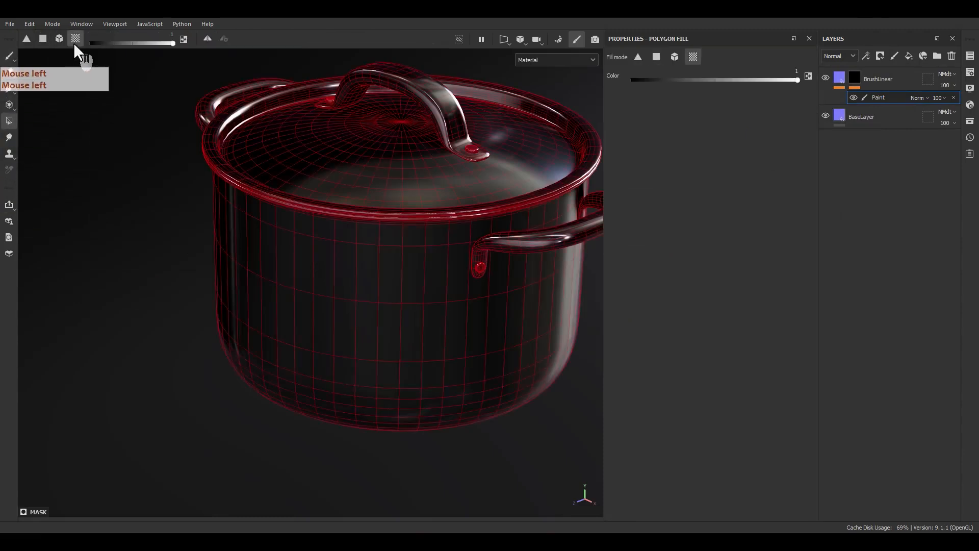
click(385, 285)
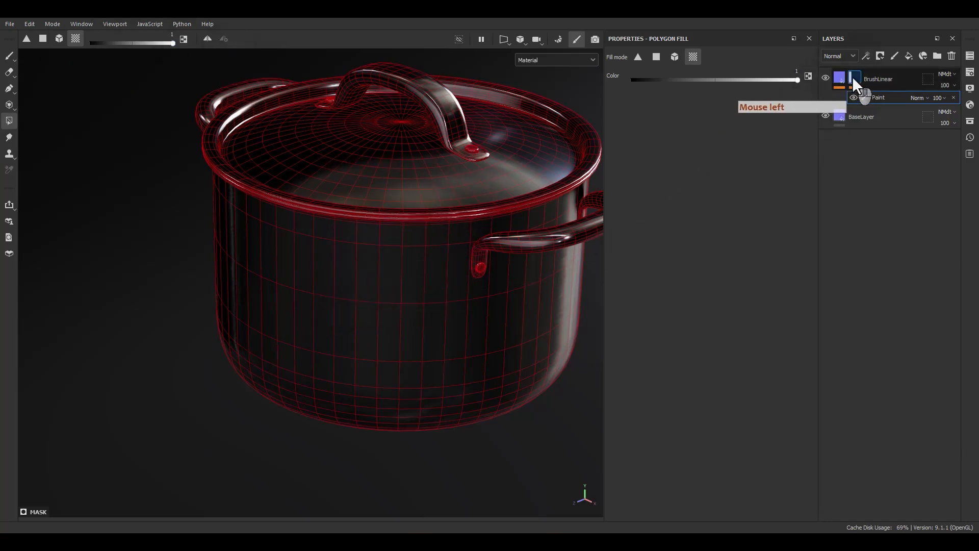
Display only the mask on the model and examine the filled area on the pot body's side and underside
click(576, 60)
scroll(546, 146, down, 3)
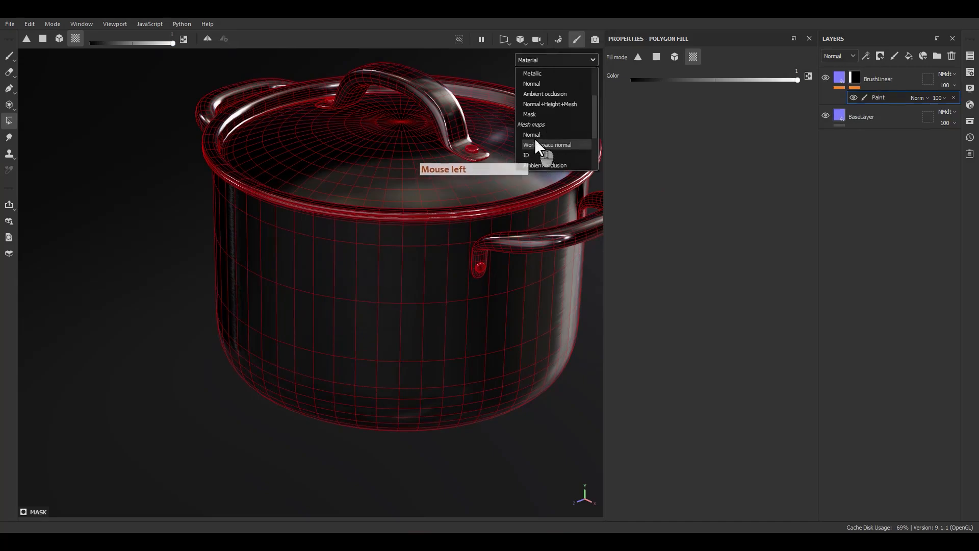
click(534, 139)
alt+click(519, 326)
mouse_move(519, 327)
alt+mouse_down()
mouse_move(528, 207)
mouse_move(586, 196)
alt+mouse_up()
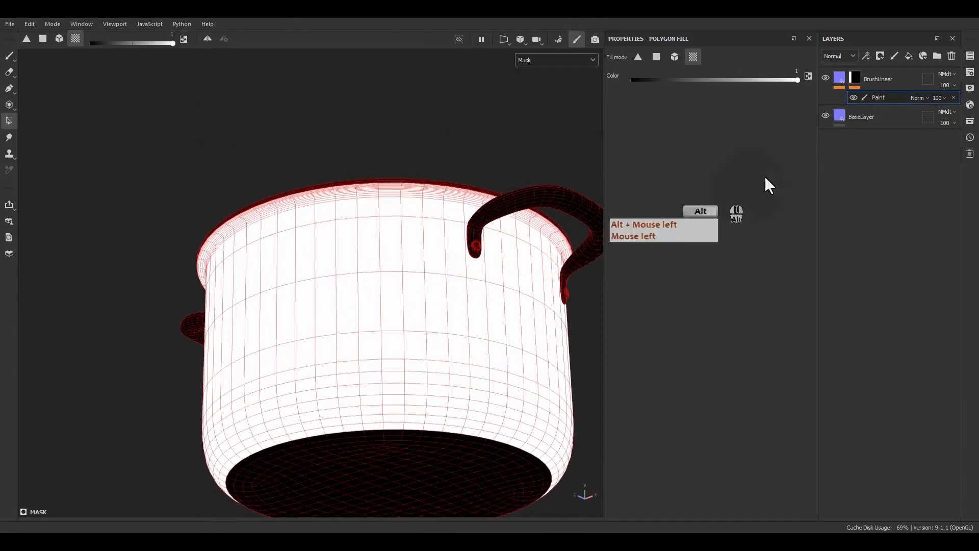
Return to the material display with the BrushLinear layer selected and examine the brushed finish around the pot under different lighting angles
click(838, 75)
alt+middle_drag(502, 401, 492, 360)
alt+right_drag(492, 360, 479, 359)
key(m)
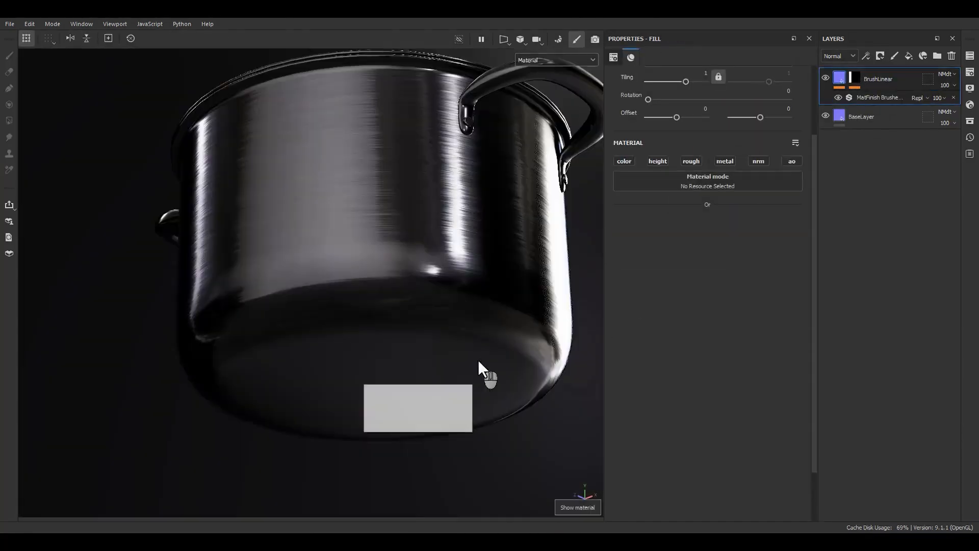
alt+drag(478, 360, 509, 286)
shift+right_drag(509, 286, 403, 286)
alt+drag(403, 285, 426, 371)
alt+right_drag(426, 372, 416, 352)
alt+middle_drag(415, 352, 400, 255)
alt+drag(400, 255, 402, 378)
scroll(403, 375, down, 5)
alt+middle_drag(400, 215, 382, 277)
scroll(381, 278, up, 4)
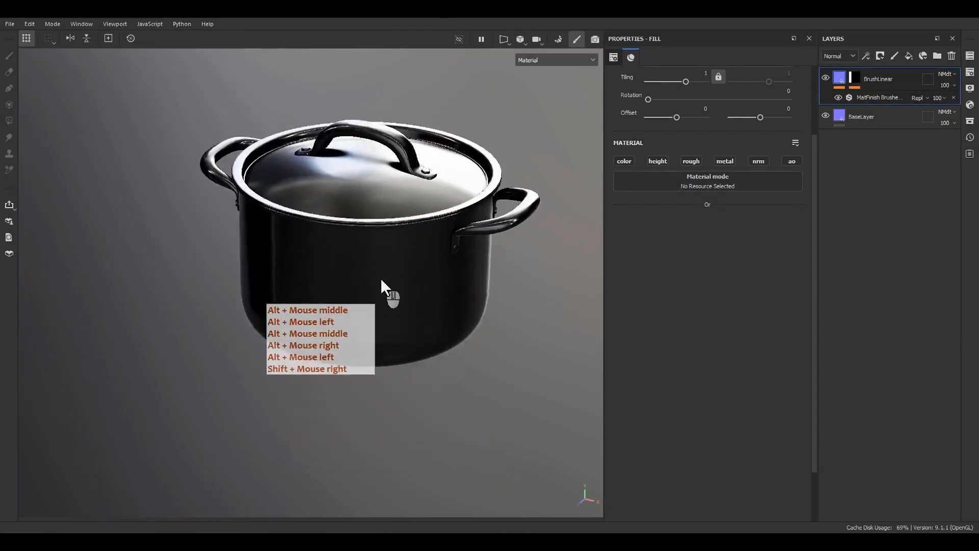
alt+middle_drag(492, 249, 462, 283)
alt+drag(458, 287, 386, 308)
alt+right_drag(387, 307, 372, 281)
alt+drag(371, 282, 368, 272)
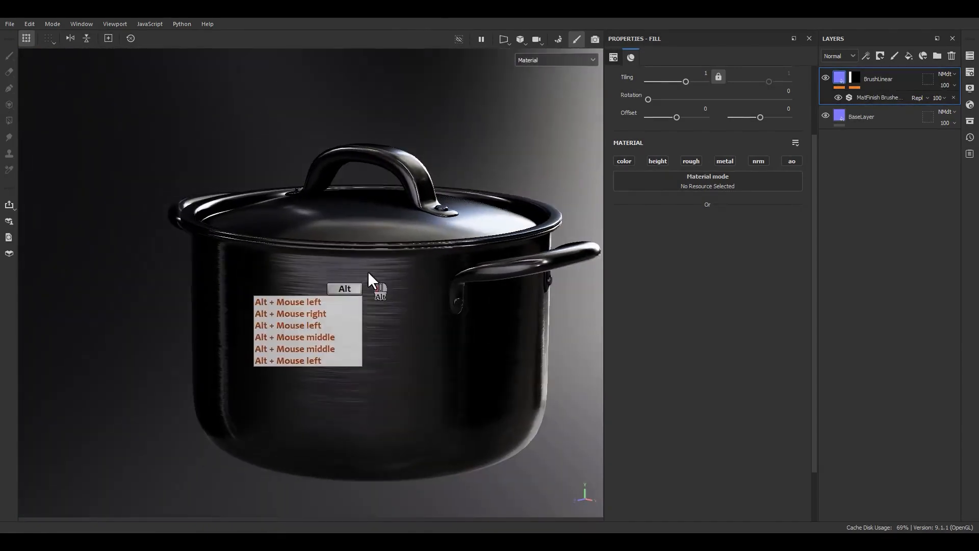
Show the layer stack's Base color channel and set BaseLayer's roughness to 0.2663
click(839, 56)
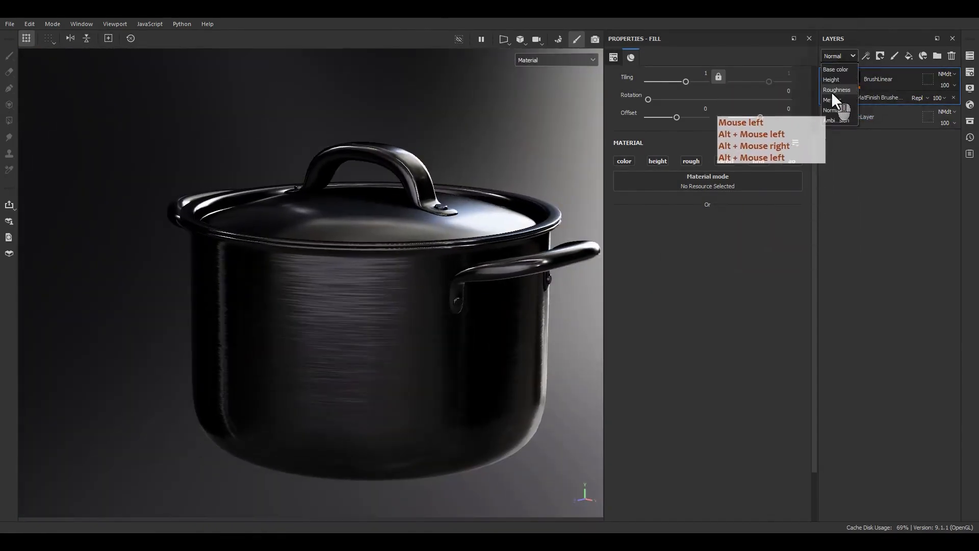
click(831, 91)
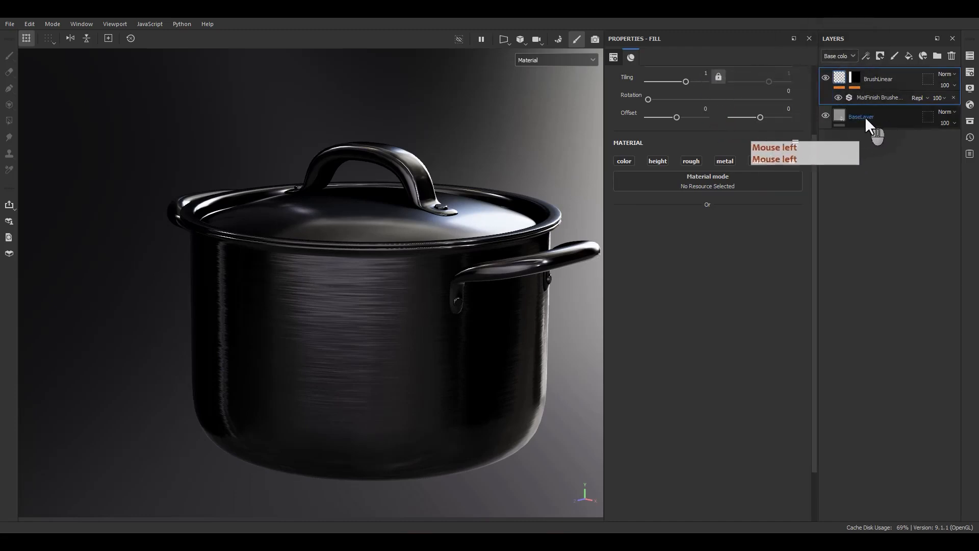
click(851, 121)
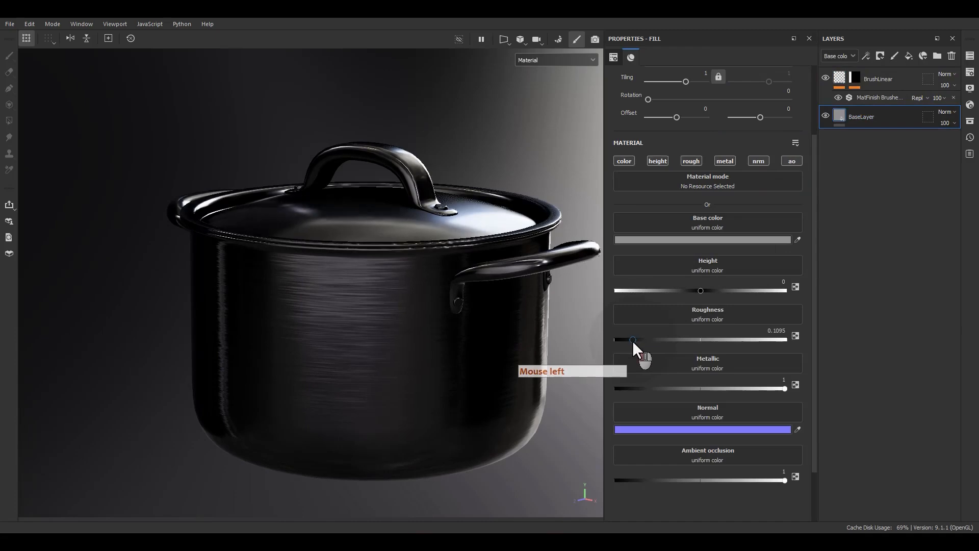
drag(634, 341, 660, 339)
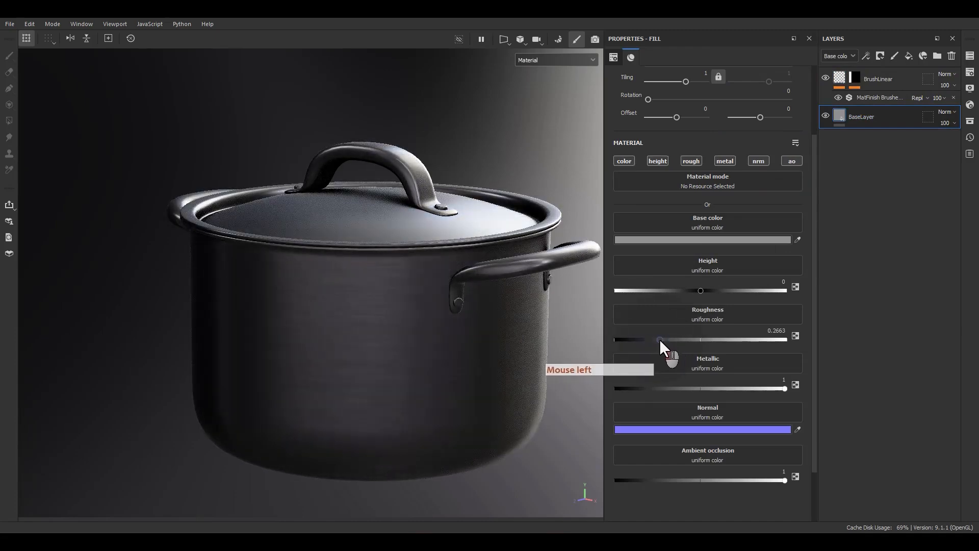
Add a filter to BaseLayer and assign it MatFinish Rough, found by searching for "matf"
alt+drag(444, 288, 561, 245)
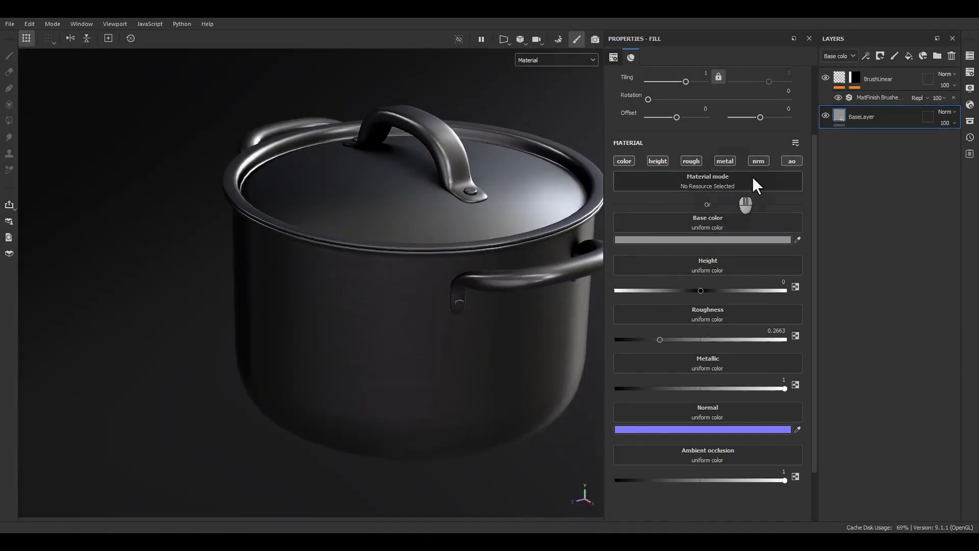
right_click(851, 115)
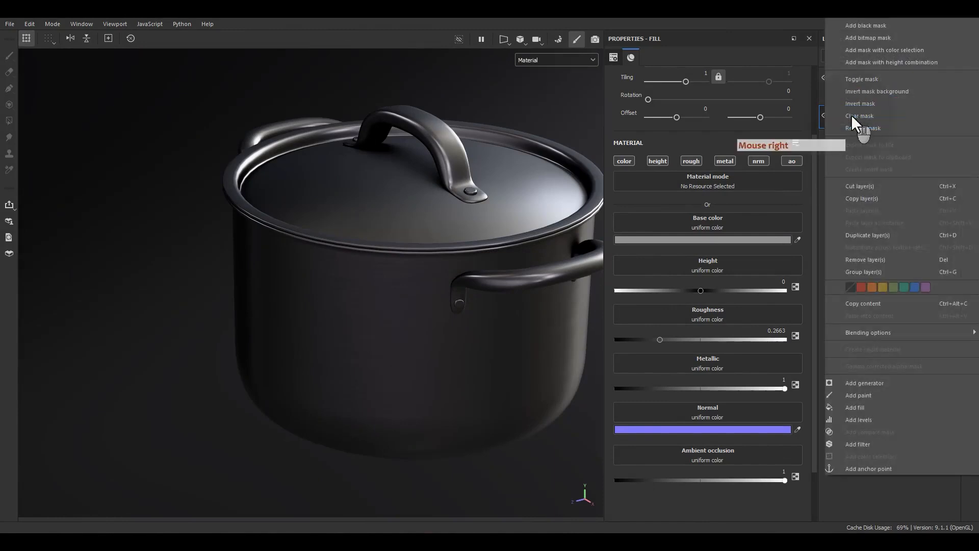
click(846, 444)
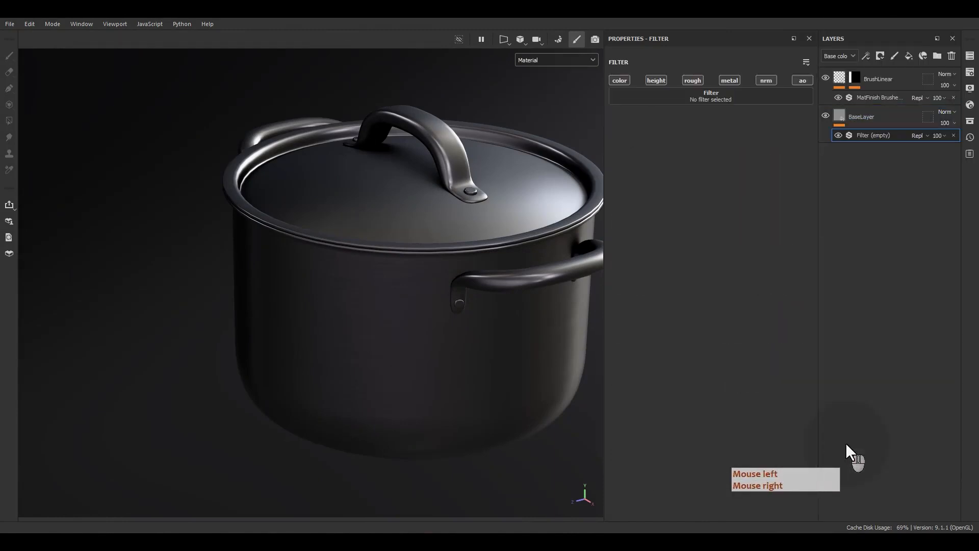
click(680, 100)
click(694, 109)
key(BackSpace)
key(BackSpace)
key(BackSpace)
key(BackSpace)
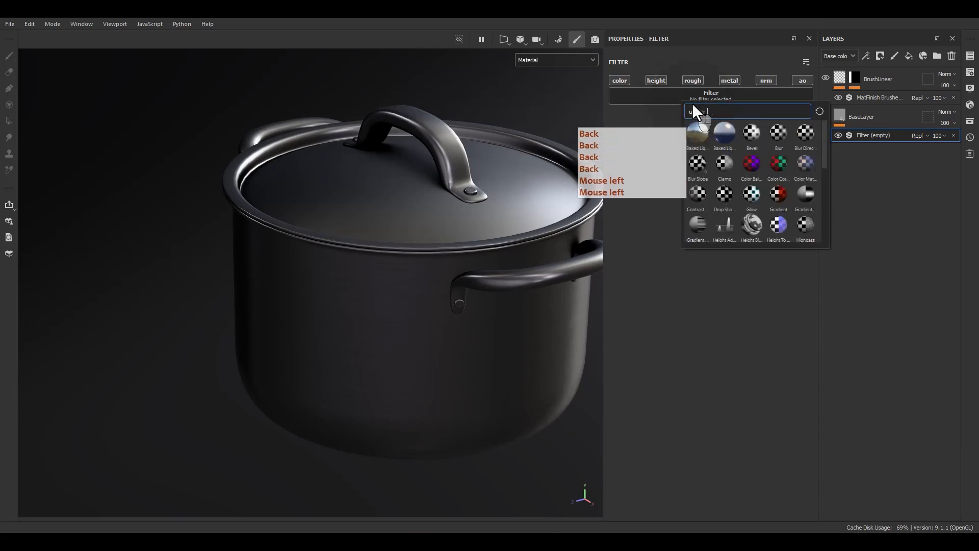
text(ةشفب)
key(BackSpace)
key(BackSpace)
key(BackSpace)
key(BackSpace)
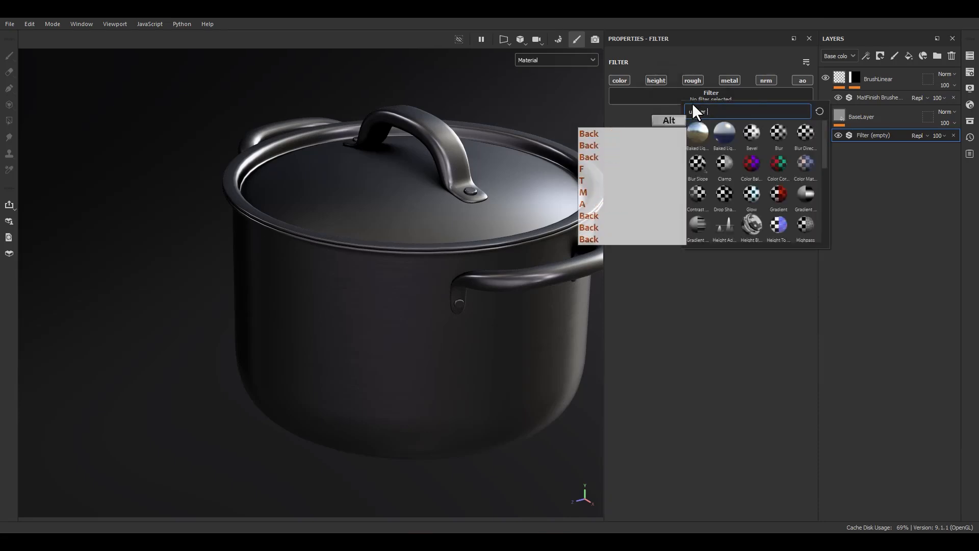
text(matf)
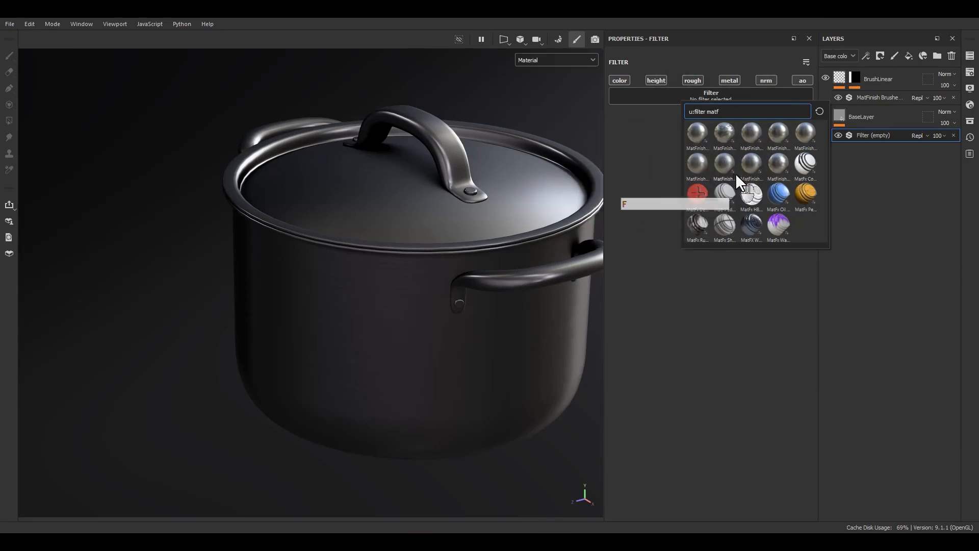
mouse_move(750, 171)
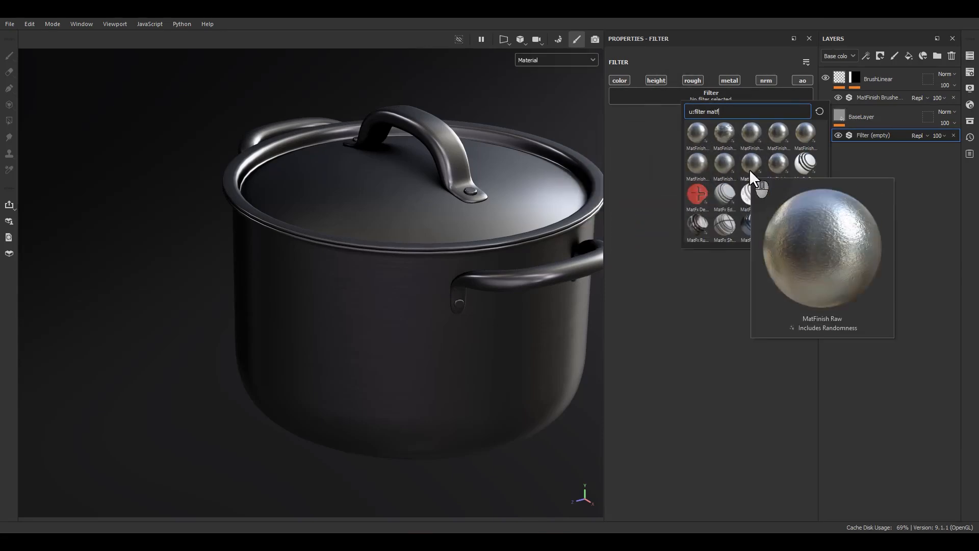
click(776, 169)
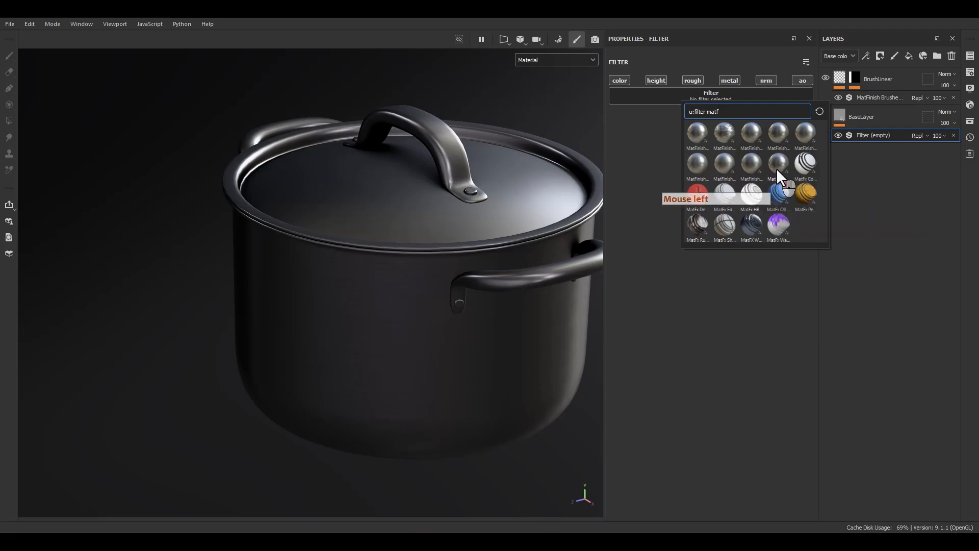
Set MatFinish Rough's Scale Grunge to 3, Brushing Intensity to 0.3, Brushing Warp to 16.89 and Scale to 6
alt+drag(437, 221, 437, 154)
alt+right_drag(435, 154, 527, 197)
alt+middle_drag(527, 197, 449, 240)
alt+right_drag(449, 240, 492, 305)
alt+drag(492, 305, 452, 311)
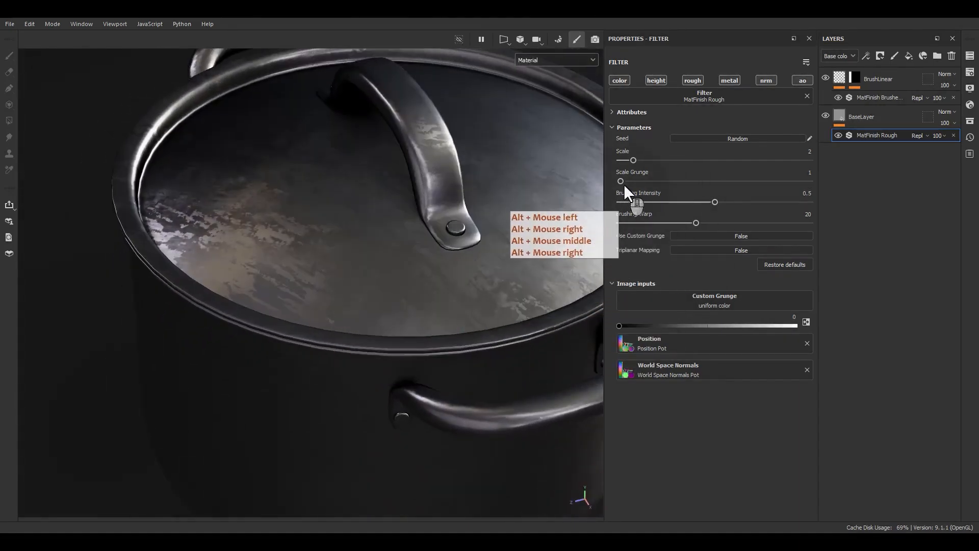
mouse_move(621, 181)
mouse_down()
mouse_move(658, 181)
mouse_move(646, 181)
mouse_up()
mouse_move(712, 201)
mouse_down()
mouse_move(620, 198)
mouse_move(678, 201)
mouse_move(649, 223)
mouse_move(751, 222)
mouse_move(685, 223)
mouse_up()
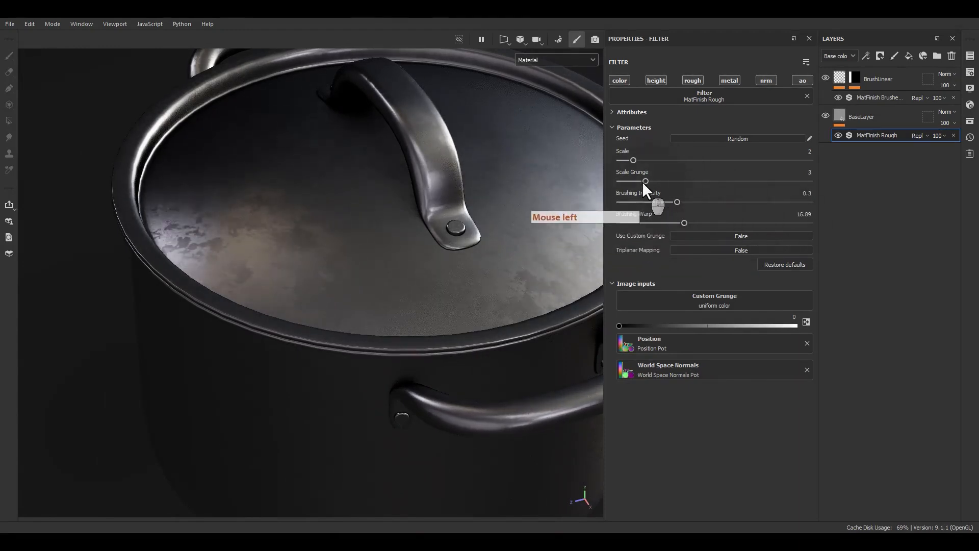
drag(634, 161, 676, 159)
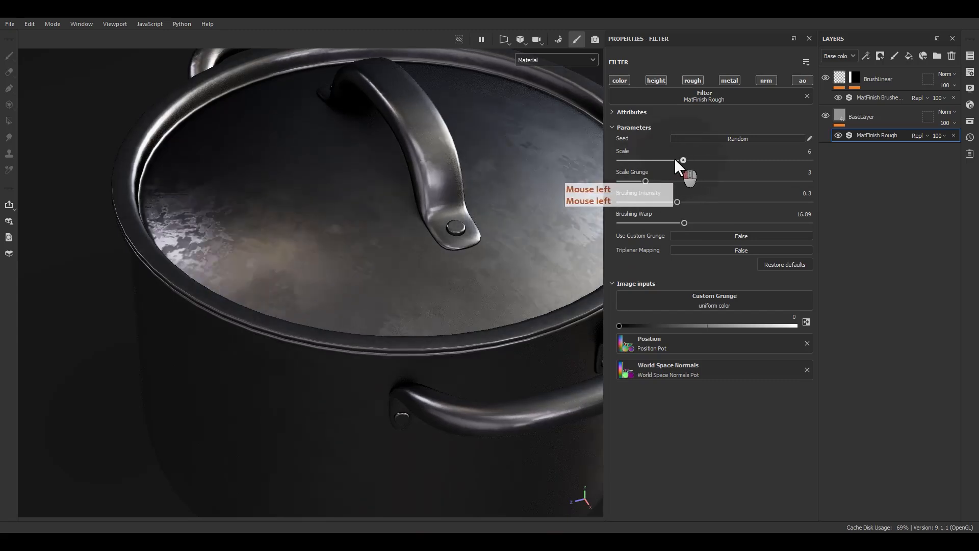
Randomize the MatFinish Rough filter's seed several times to get a different grunge pattern
click(711, 141)
click(711, 140)
click(712, 140)
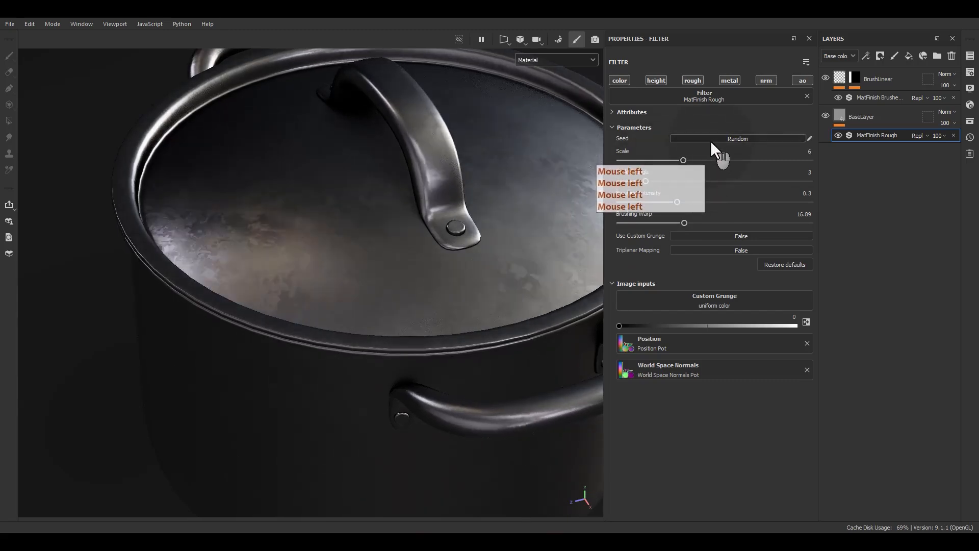
click(711, 141)
click(711, 140)
Limit the MatFinish Rough filter to the normal channel, turning off its color, height, rough, metal and ao channels
alt+drag(528, 176, 407, 84)
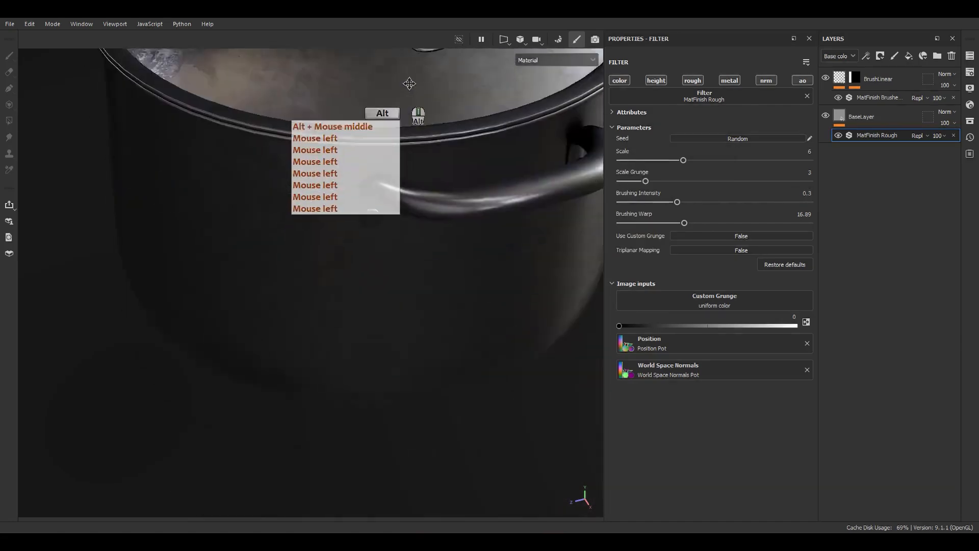
alt+middle_drag(407, 84, 408, 117)
alt+drag(408, 118, 677, 112)
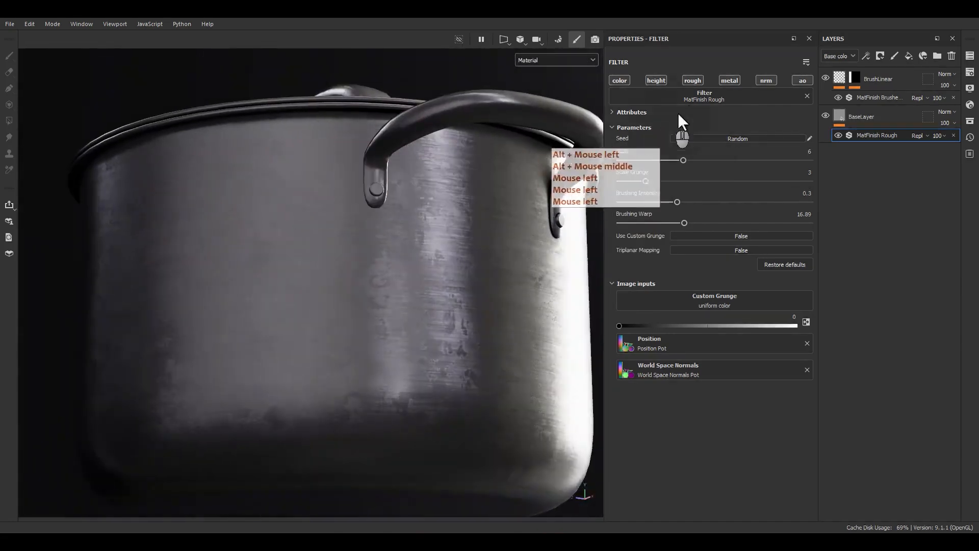
alt+click(765, 80)
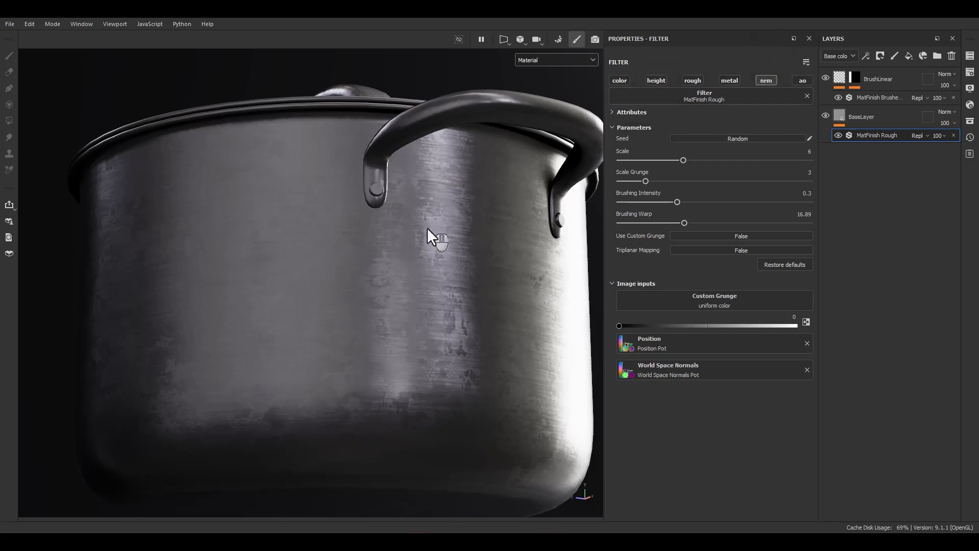
Examine how the rough and brushed normal details combine on the pot's side from several angles and lighting directions
alt+drag(426, 227, 416, 273)
scroll(416, 273, up, 5)
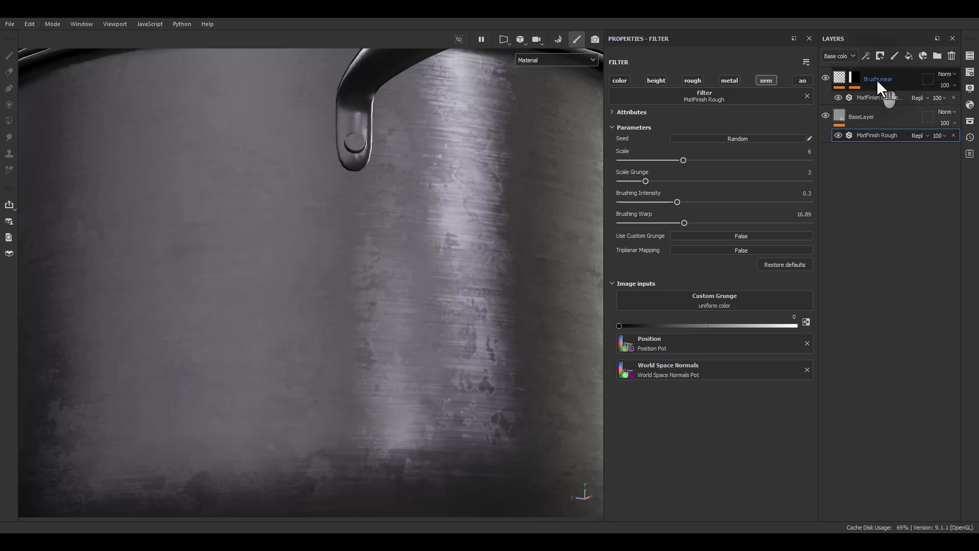
scroll(350, 219, down, 3)
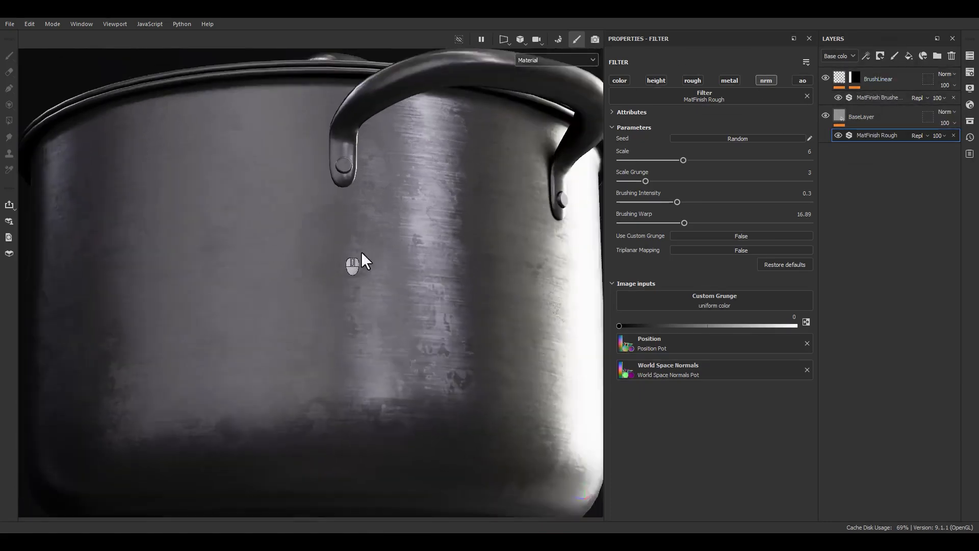
alt+drag(361, 252, 519, 288)
alt+middle_drag(454, 292, 557, 299)
alt+drag(557, 299, 417, 148)
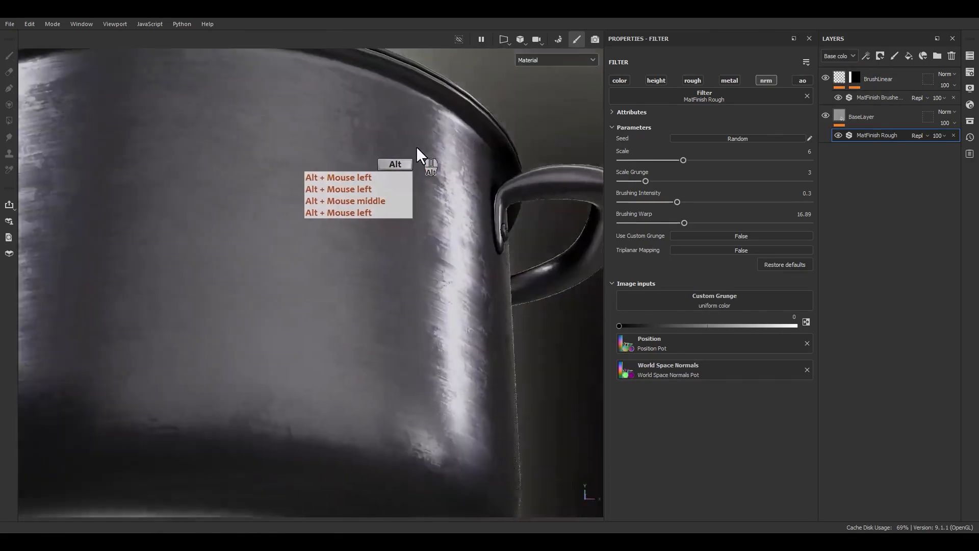
alt+right_drag(417, 148, 451, 317)
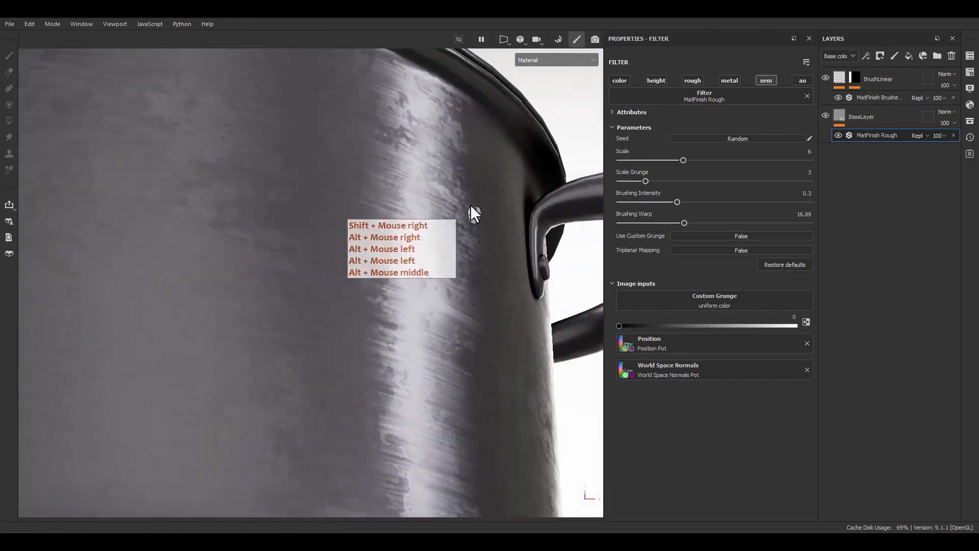
scroll(371, 231, down, 1)
scroll(371, 231, down, 3)
alt+drag(382, 249, 406, 277)
alt+right_drag(406, 277, 389, 356)
alt+middle_drag(365, 319, 397, 327)
alt+right_drag(395, 305, 391, 312)
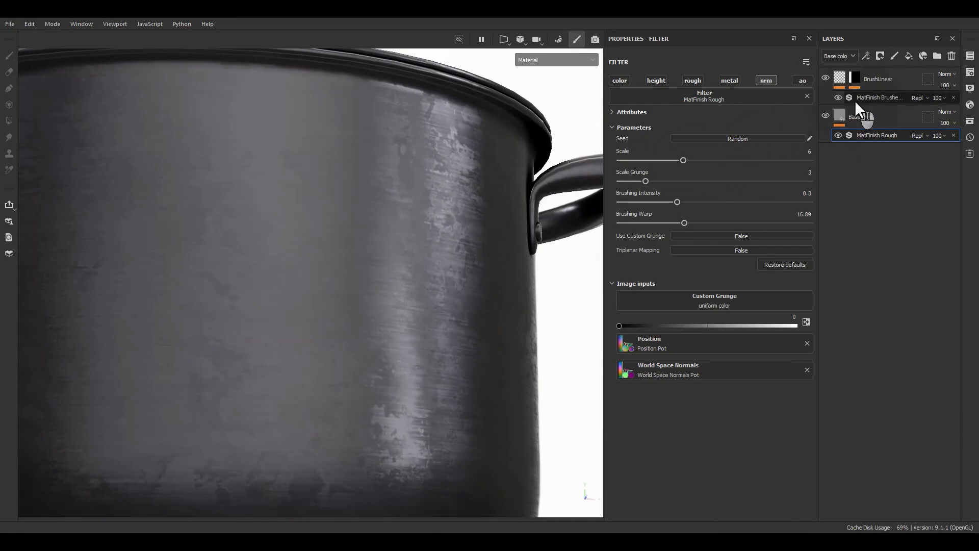
Switch the layer stack to the Normal channel and set BrushLinear's blending mode there to Normal
click(838, 55)
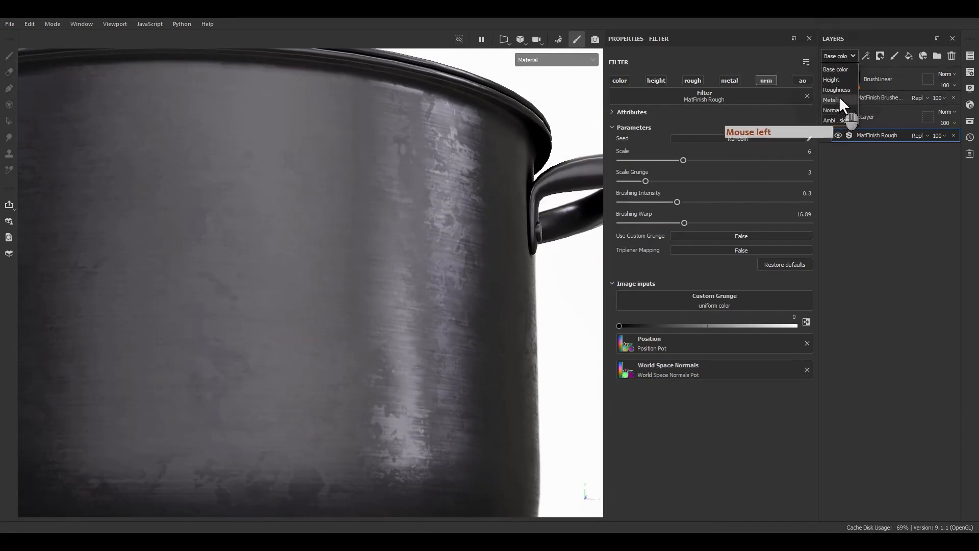
click(842, 116)
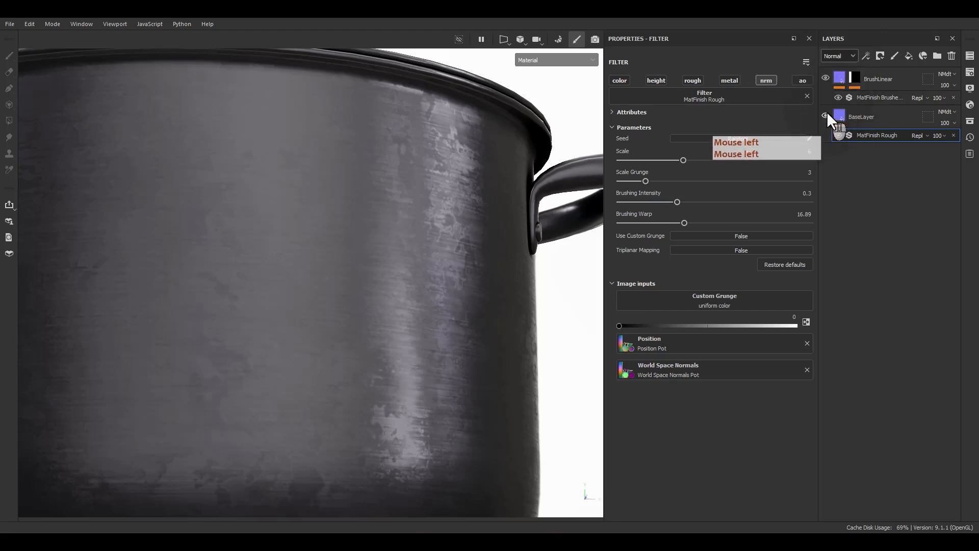
click(944, 75)
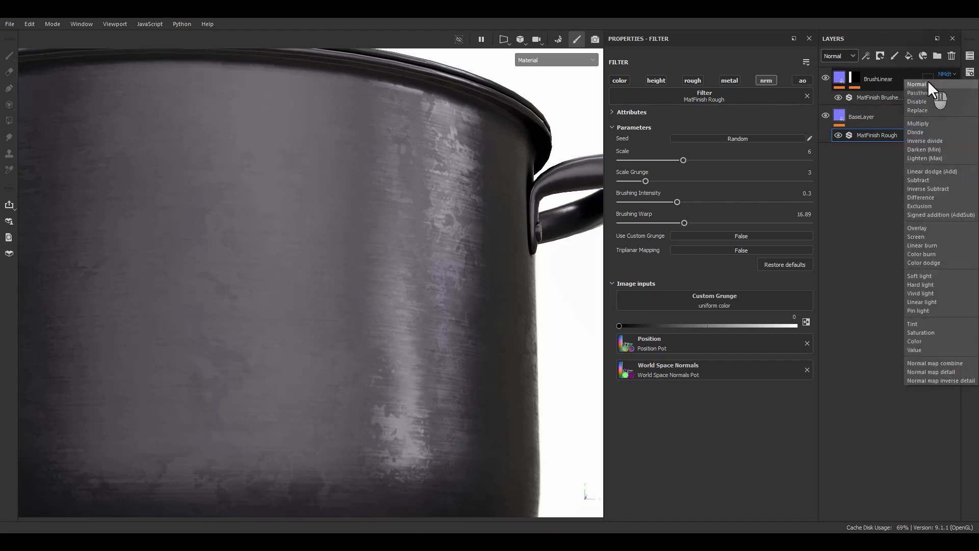
click(928, 84)
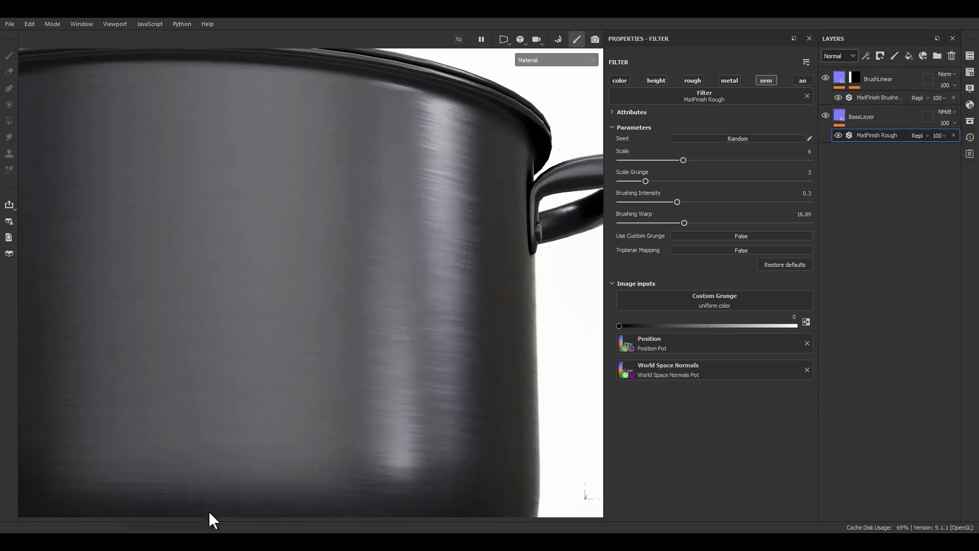
mouse_move(209, 511)
alt+mouse_down()
mouse_move(393, 368)
mouse_move(323, 312)
alt+mouse_up()
alt+middle_drag(322, 312, 348, 241)
alt+drag(347, 240, 323, 329)
alt+middle_drag(358, 196, 348, 389)
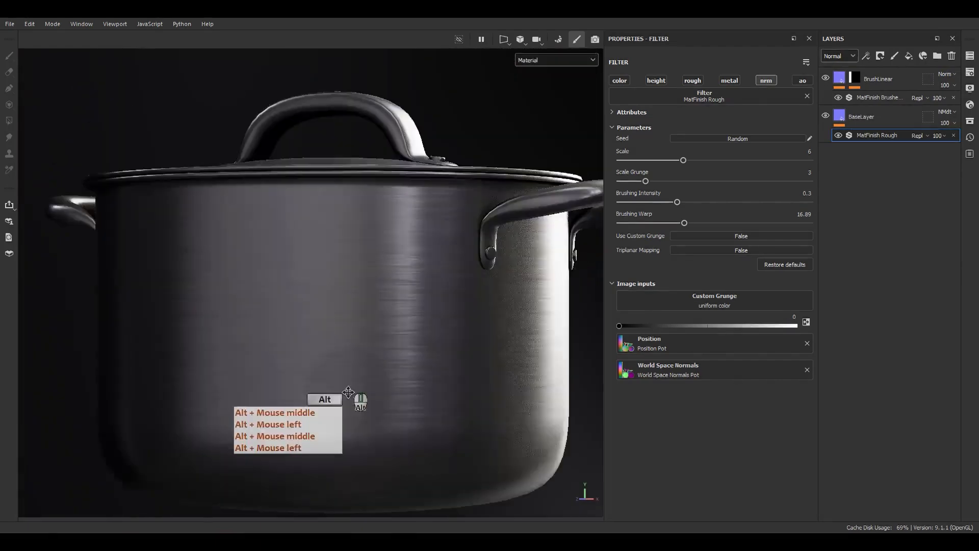
alt+drag(380, 220, 371, 326)
alt+middle_drag(408, 189, 371, 305)
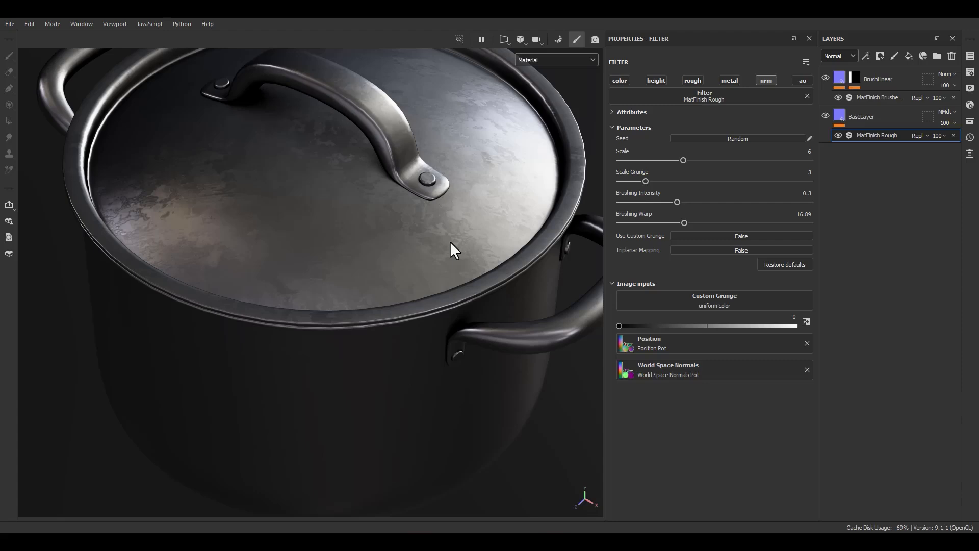
Look over the whole pot and browse the MatFinish filters in the asset library, including MatFinish Galvanized
key(F9)
scroll(252, 217, down, 3)
alt+middle_drag(326, 228, 376, 267)
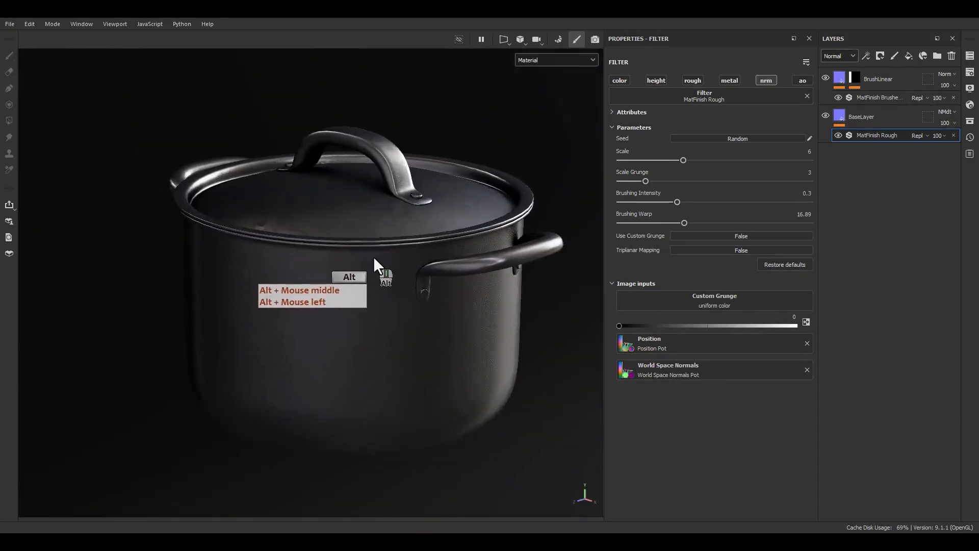
alt+drag(376, 267, 693, 230)
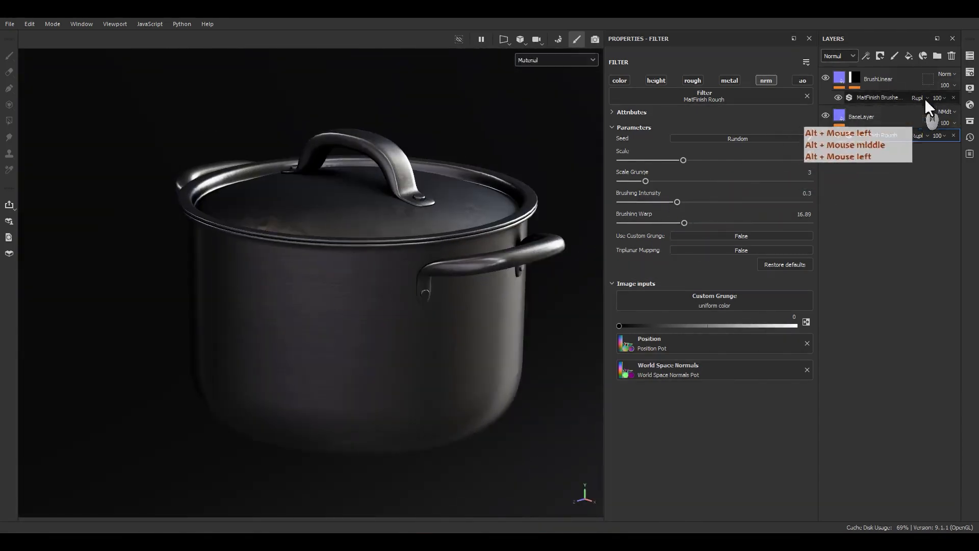
click(970, 105)
click(969, 121)
drag(846, 122, 477, 89)
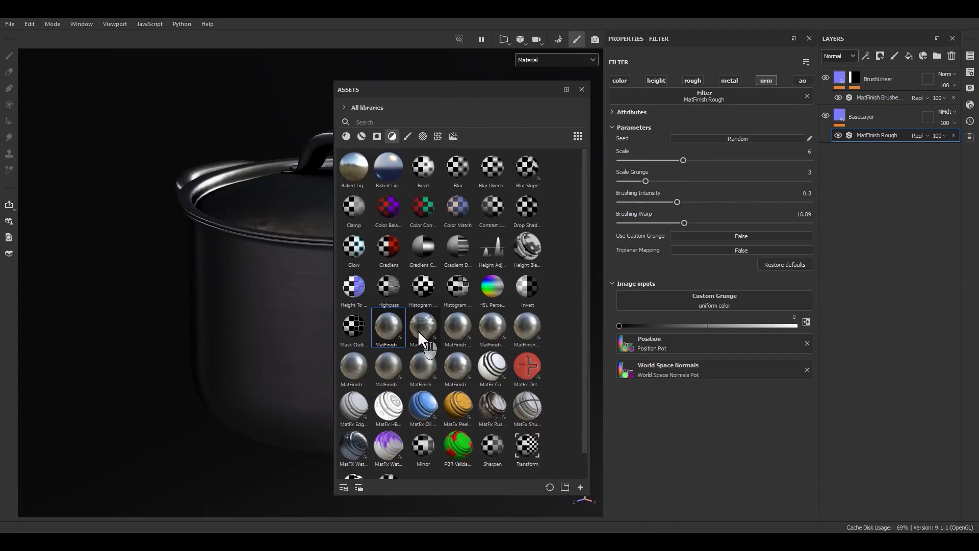
mouse_move(418, 332)
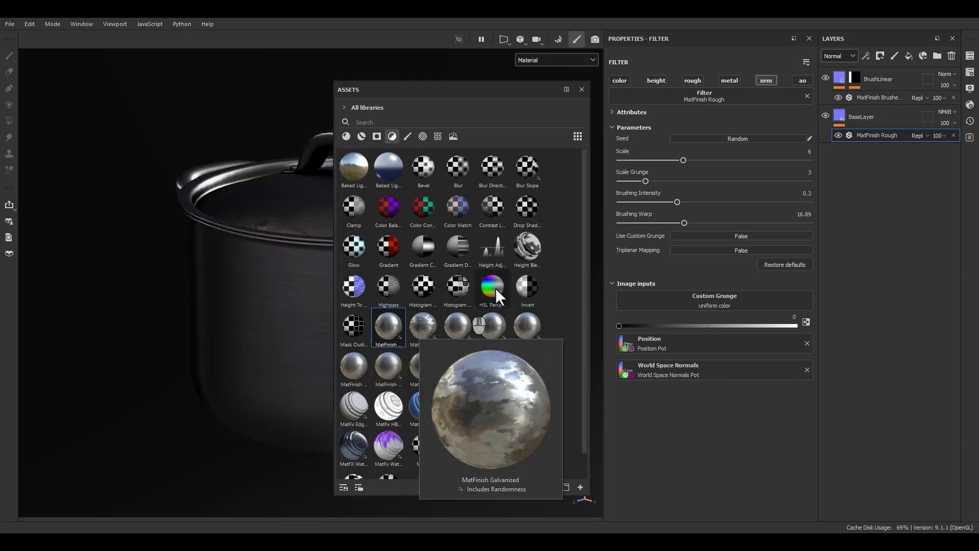
drag(585, 272, 580, 245)
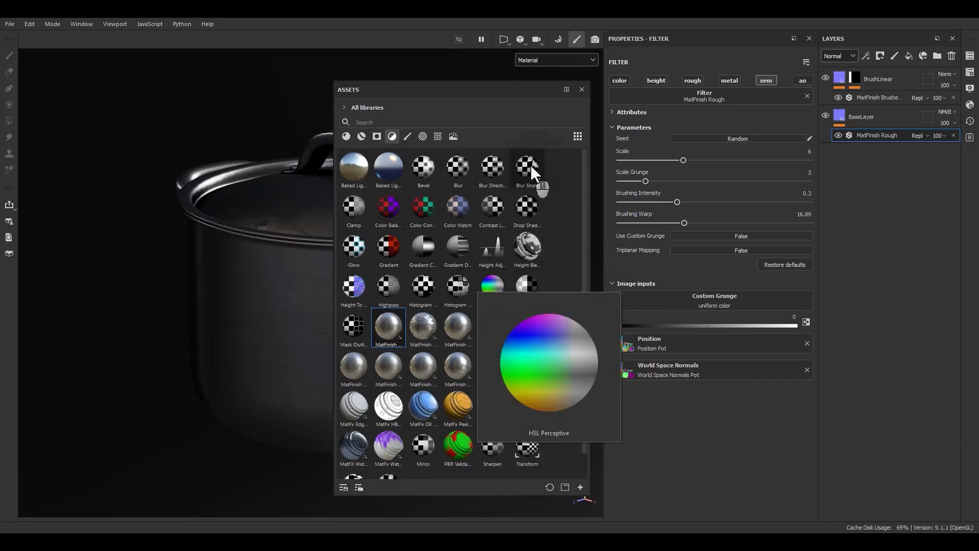
click(582, 90)
Select the BrushLinear layer and switch the layer stack to the Base color channel
click(842, 74)
click(842, 74)
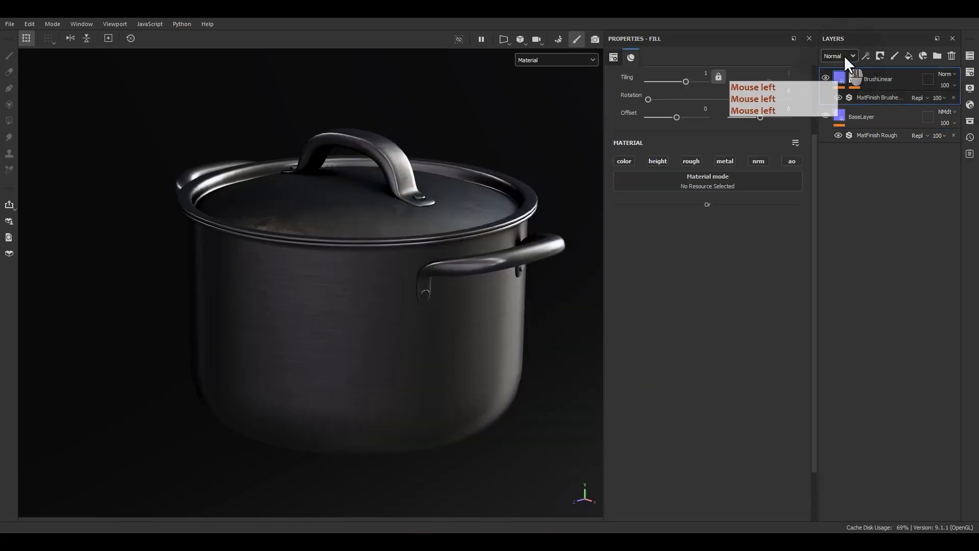
click(839, 55)
click(837, 70)
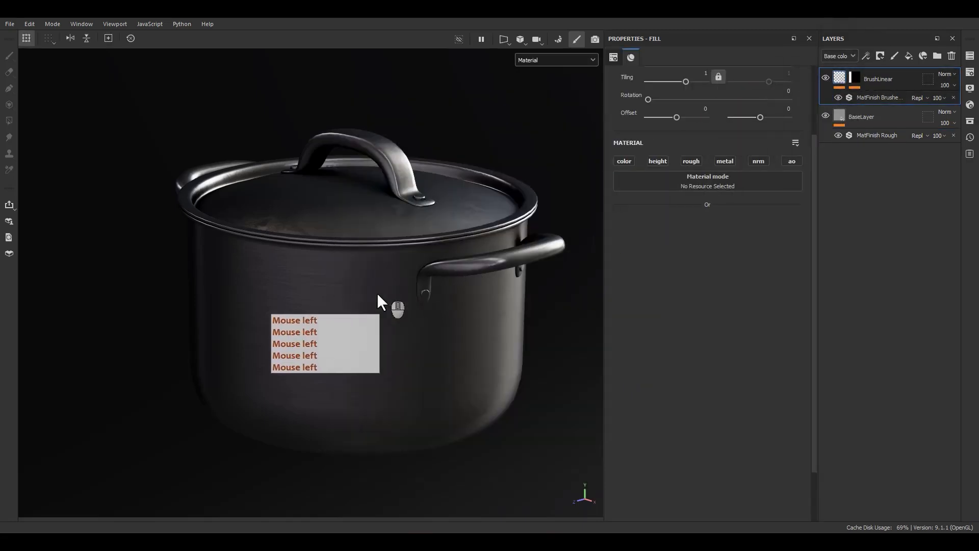
Add a fill layer at the top of the stack and name it RoughnessVar1
alt+drag(425, 300, 611, 245)
click(910, 55)
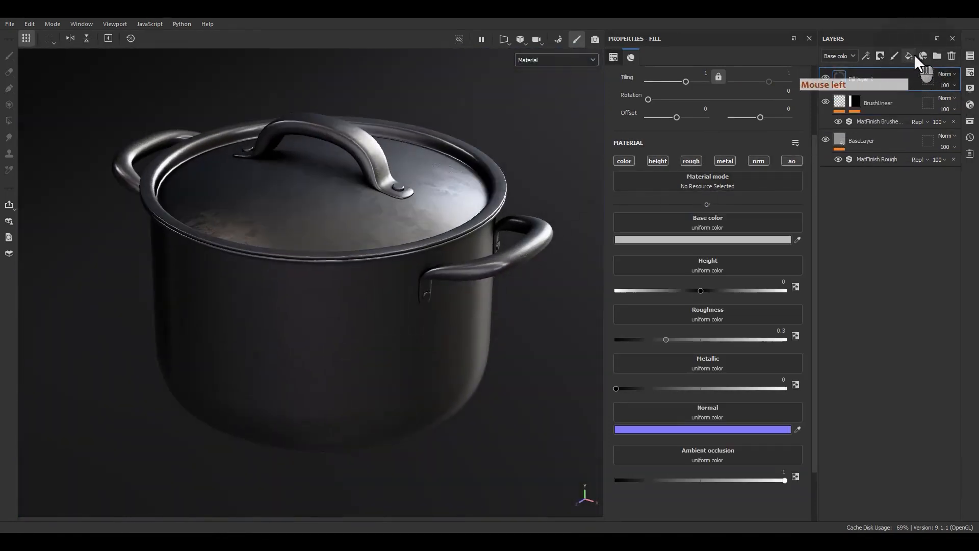
double_click(867, 79)
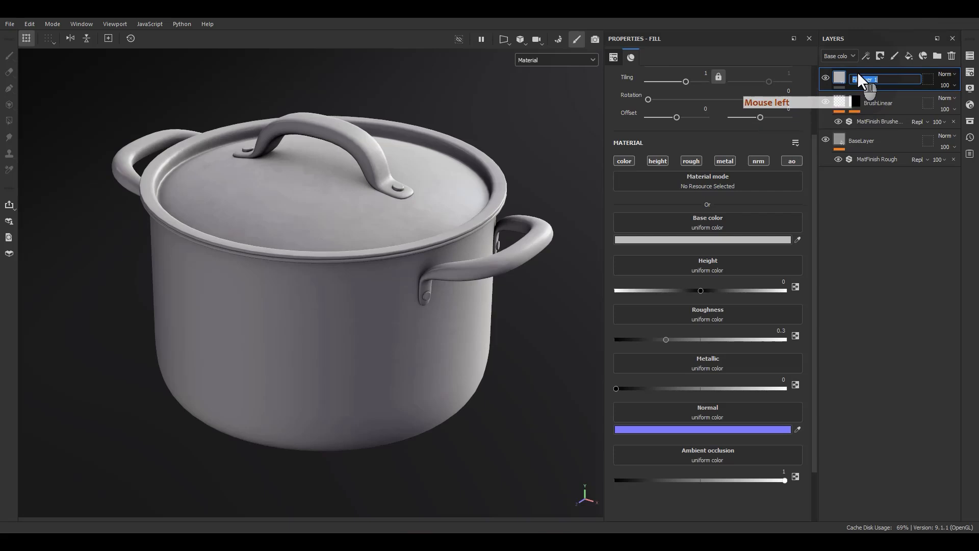
text(Roughness)
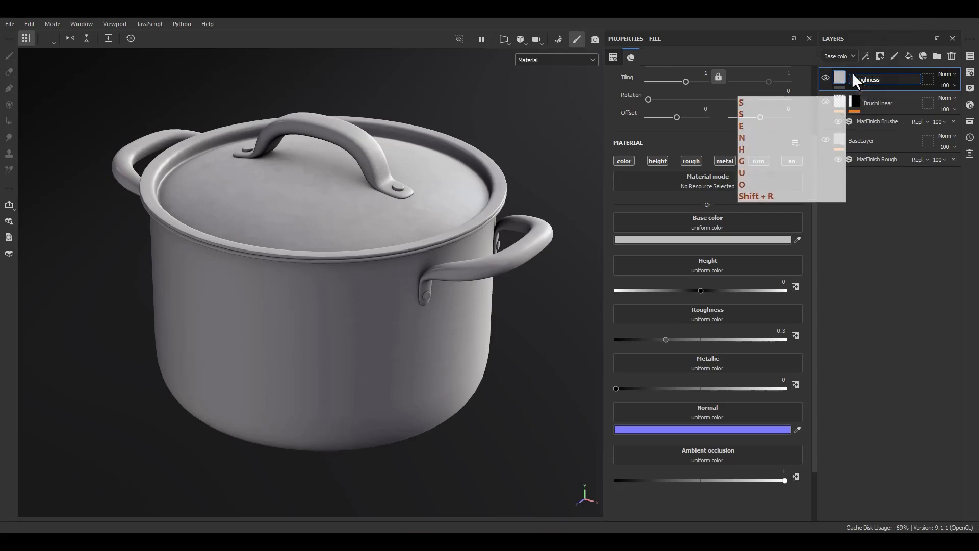
text(Var1)
key(Return)
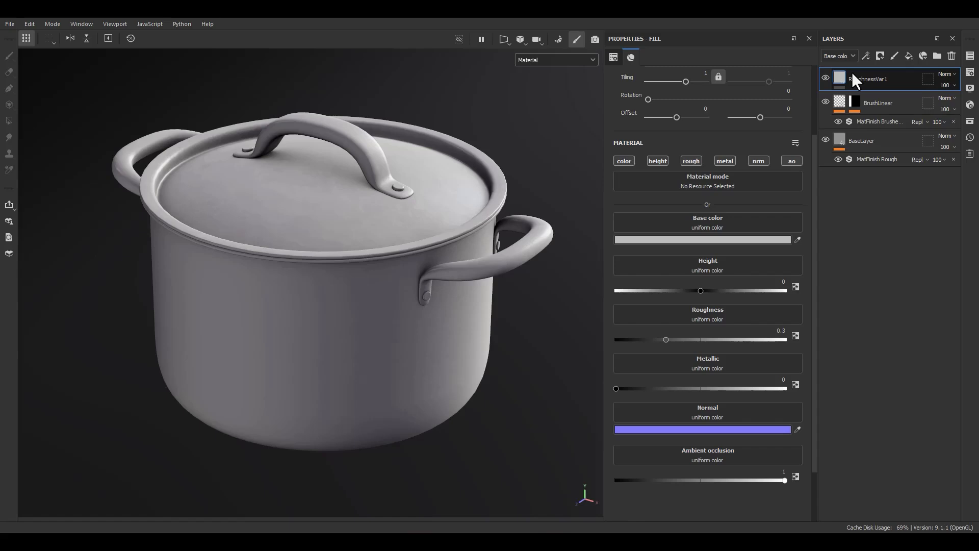
double_click(852, 78)
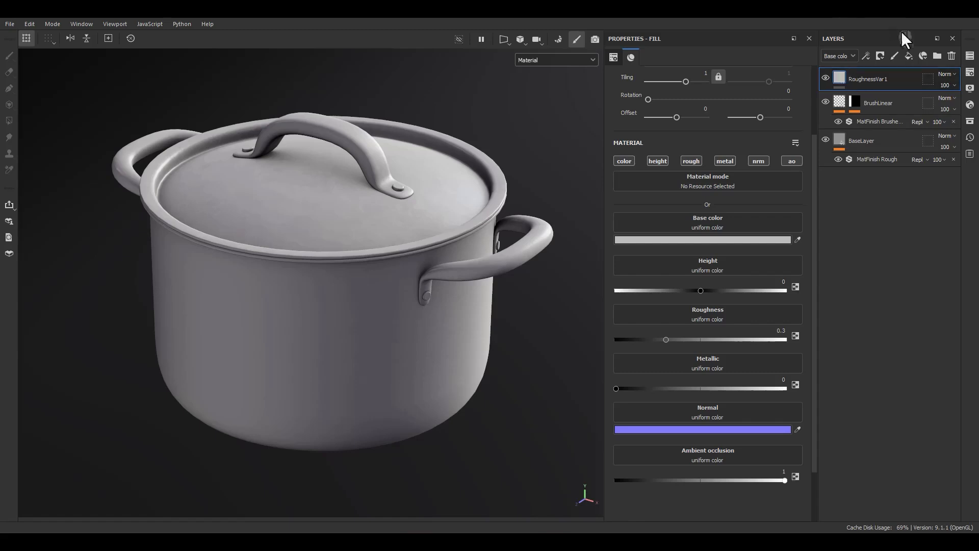
Add a black mask to RoughnessVar1 and put a fill effect in that mask
right_click(862, 80)
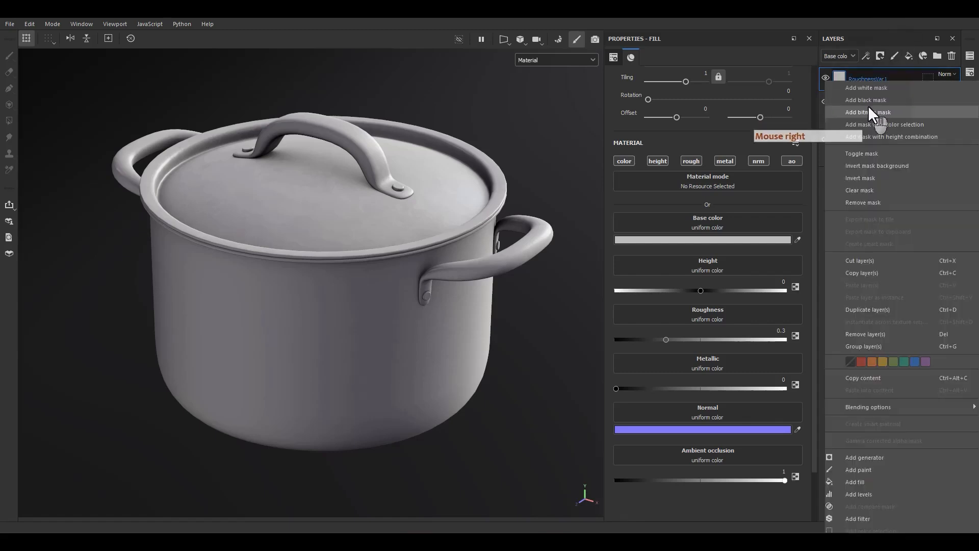
click(868, 104)
right_click(854, 77)
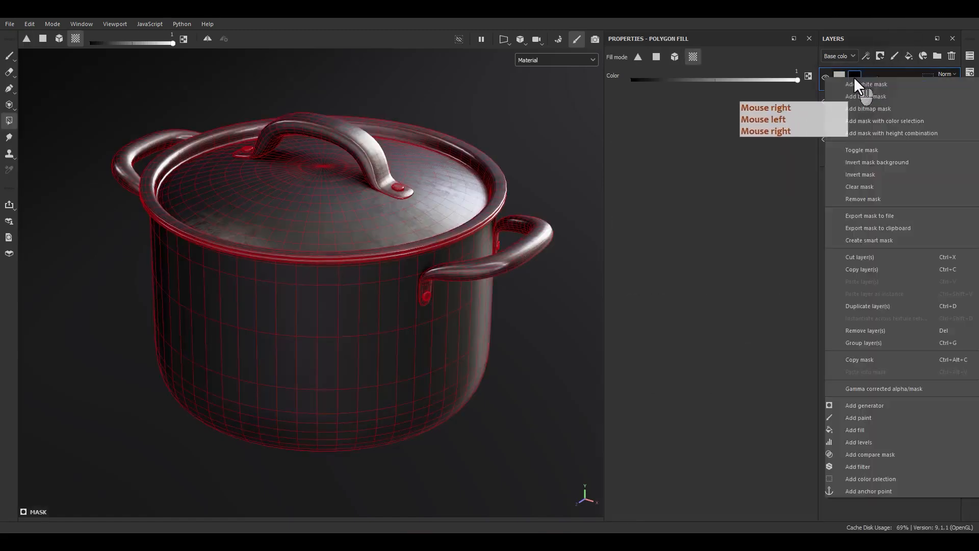
click(870, 429)
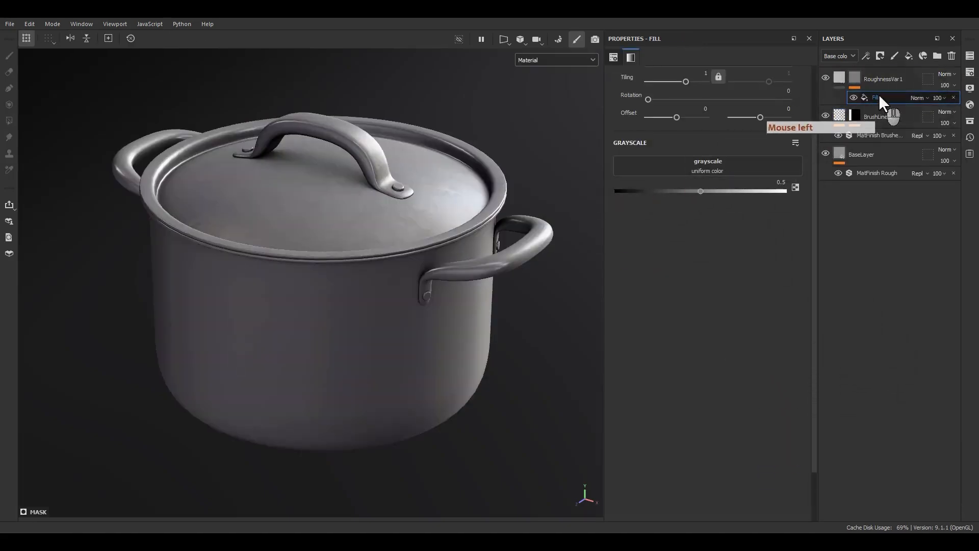
Search the textures for "leak" and assign Grunge Leak Large as the mask fill's grayscale
click(707, 170)
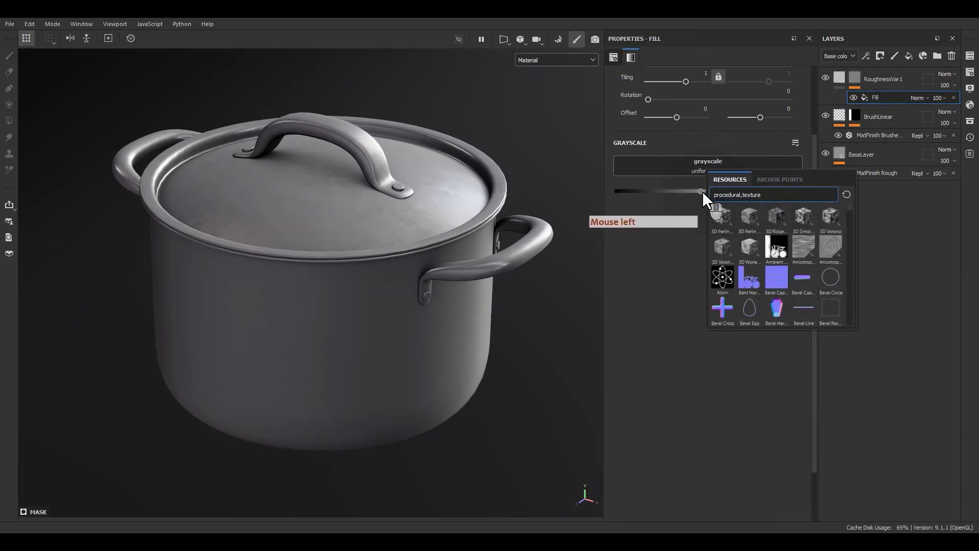
text(leak)
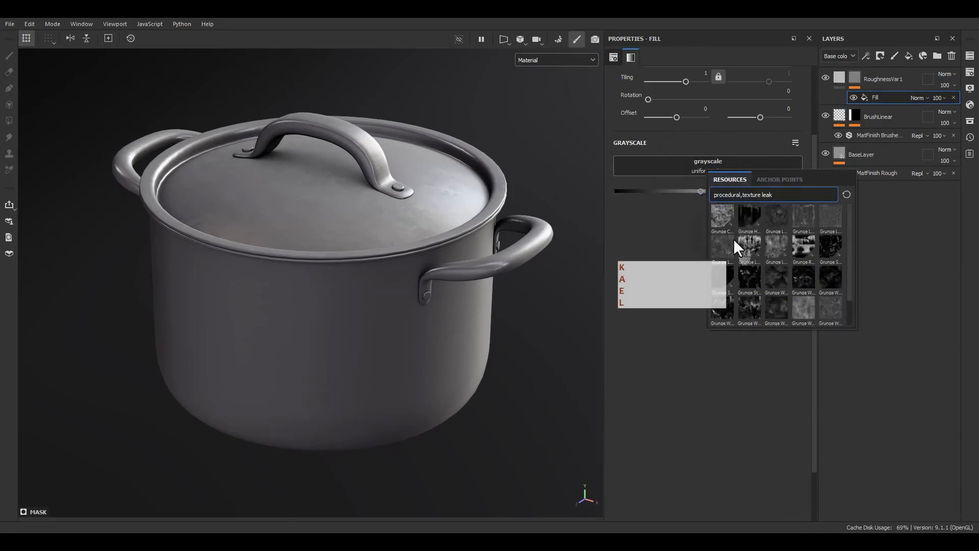
mouse_move(724, 218)
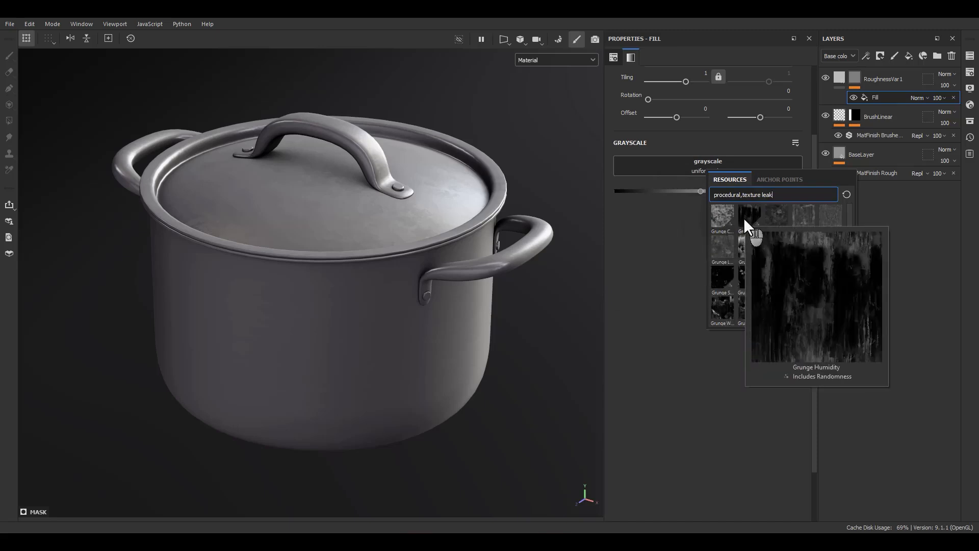
click(807, 211)
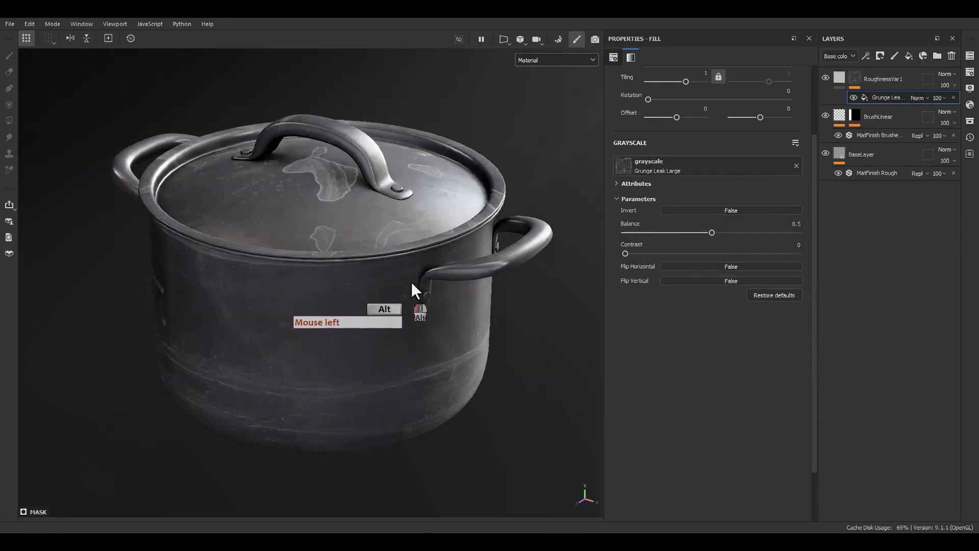
Try a tiling of 3 on the Grunge Leak Large mask fill, and raise it to 6
alt+drag(411, 282, 347, 317)
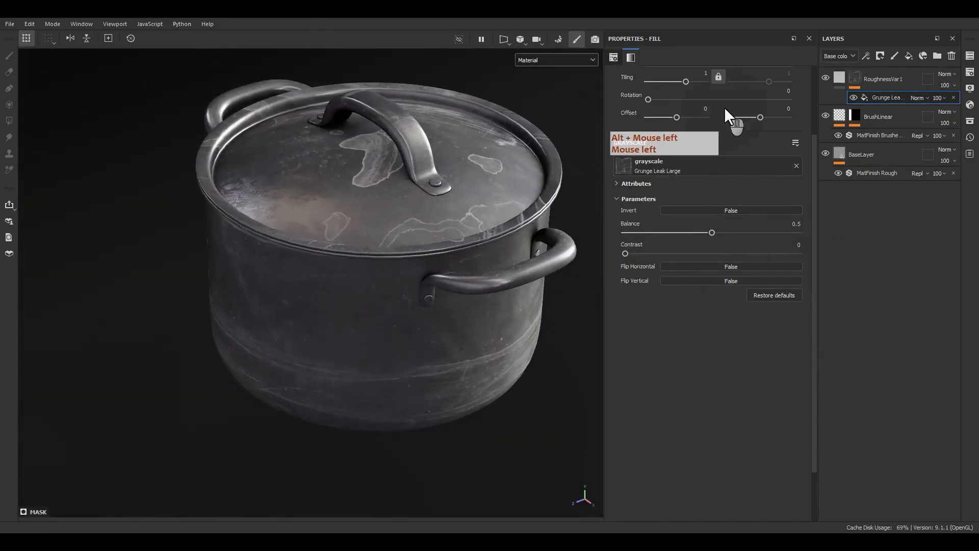
scroll(686, 147, up, 2)
click(702, 135)
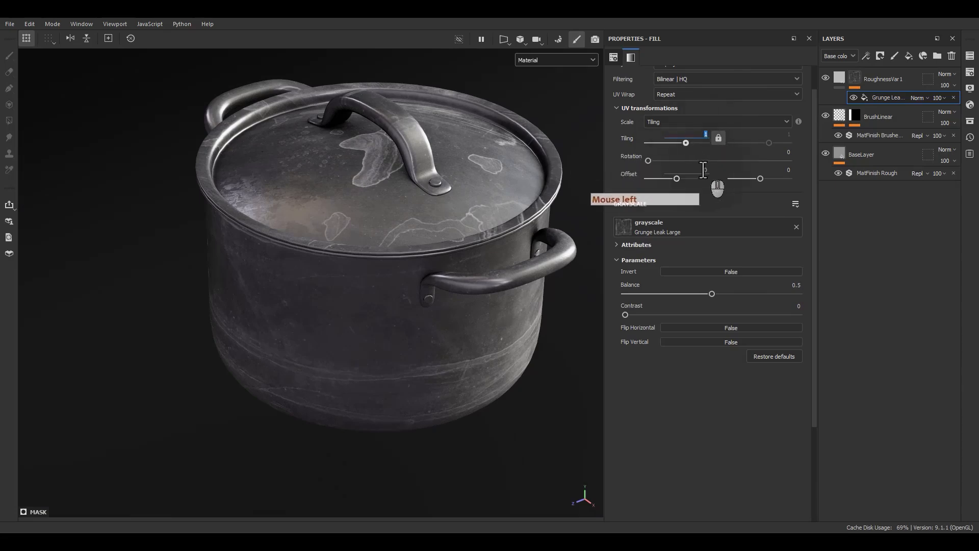
text(3)
key(Return)
alt+drag(466, 257, 597, 189)
click(706, 135)
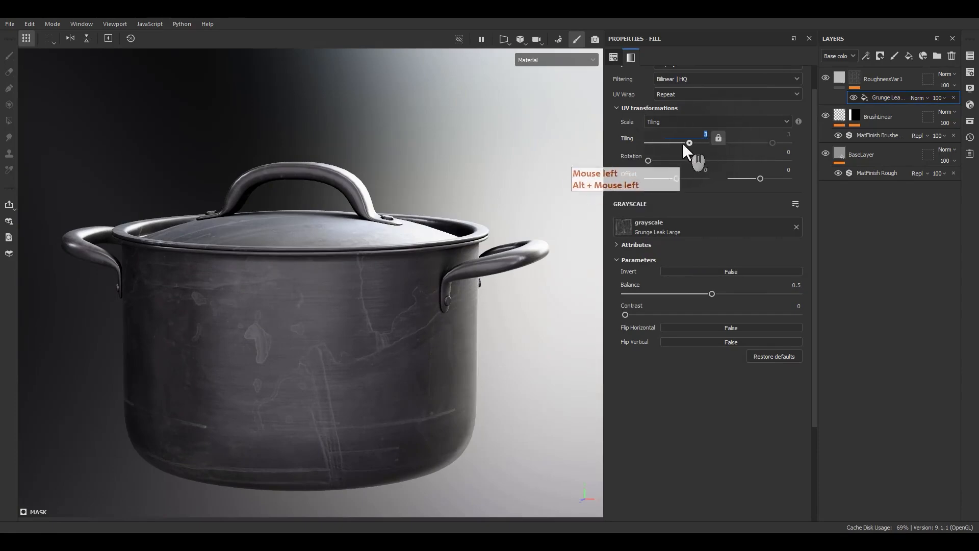
text(6)
key(Return)
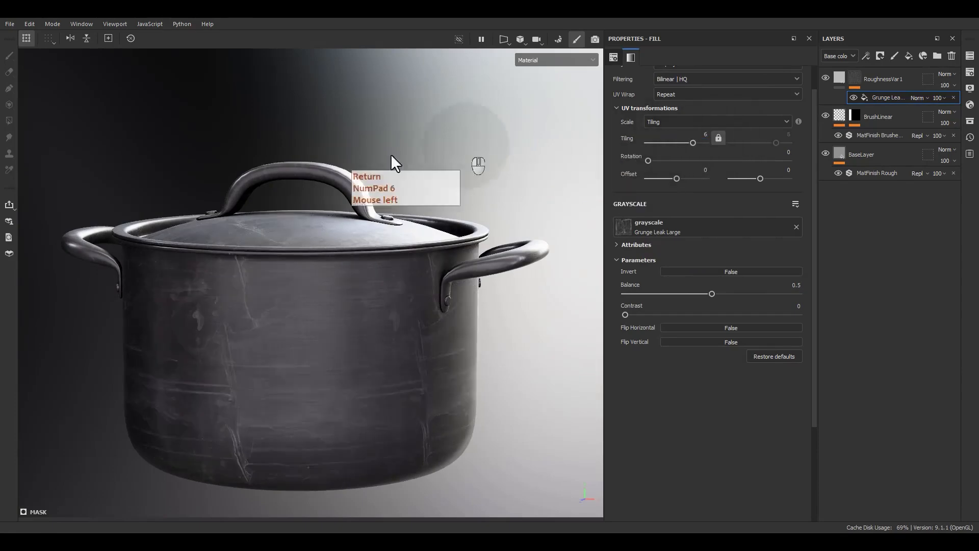
Adjust the Grunge Leak Large texture to a balance of 0.4 and a contrast of 0.26
alt+drag(393, 159, 352, 344)
drag(625, 315, 693, 296)
alt+drag(436, 322, 449, 306)
Switch the mask fill to Tri-planar projection and set its tiling to 3
scroll(689, 280, up, 2)
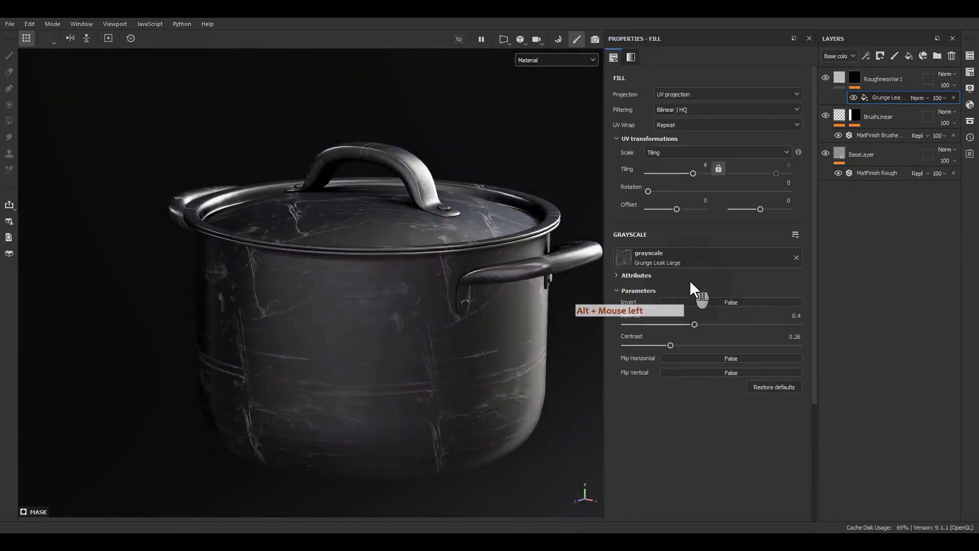
click(684, 95)
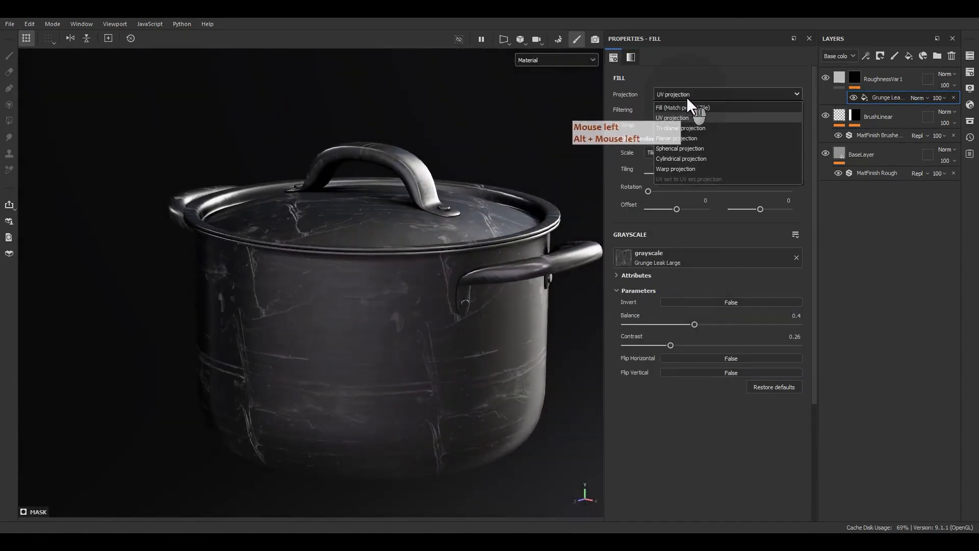
click(674, 126)
double_click(702, 184)
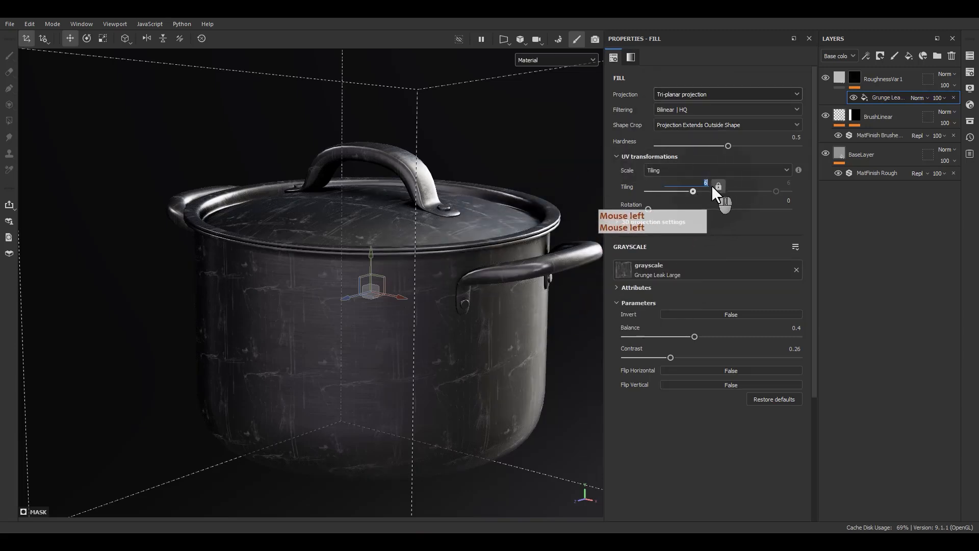
text(3)
key(Return)
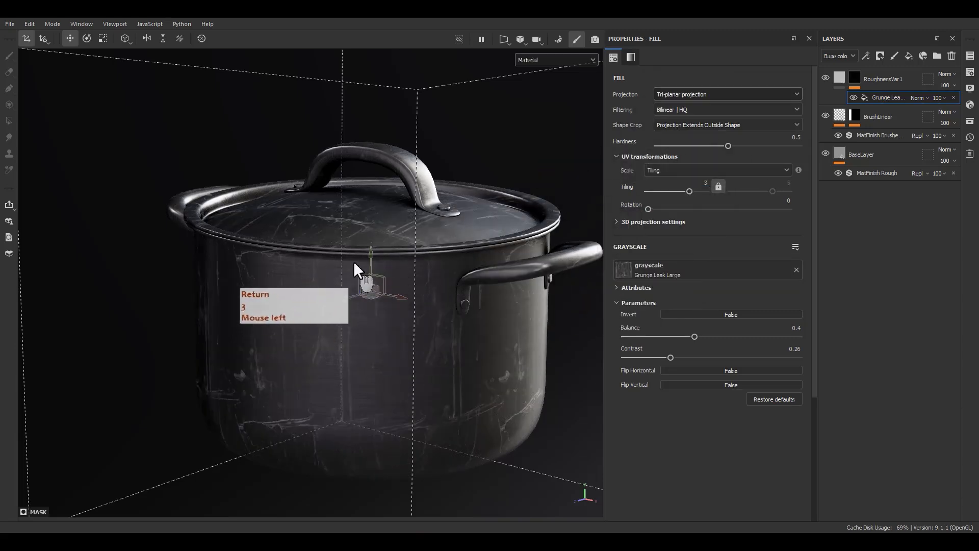
Move the tri-planar projection volume up above the lid handle, and return the mask fill to UV projection
click(368, 229)
drag(368, 229, 366, 82)
mouse_move(429, 353)
alt+mouse_down()
mouse_move(335, 302)
mouse_move(498, 339)
mouse_move(584, 341)
mouse_move(398, 334)
mouse_move(424, 357)
alt+mouse_up()
click(729, 95)
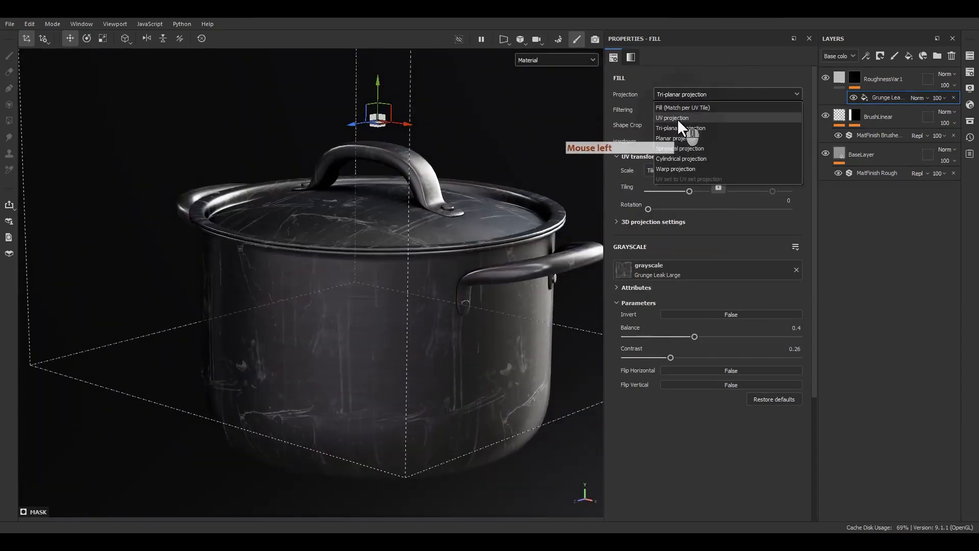
click(671, 118)
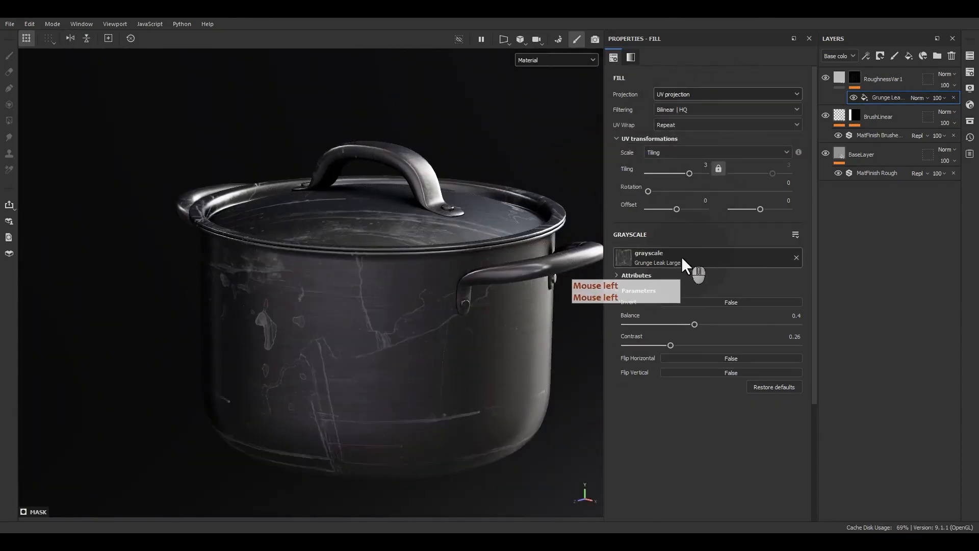
Replace the mask fill's grayscale texture with Grunge Leak Small
click(666, 259)
scroll(718, 347, down, 1)
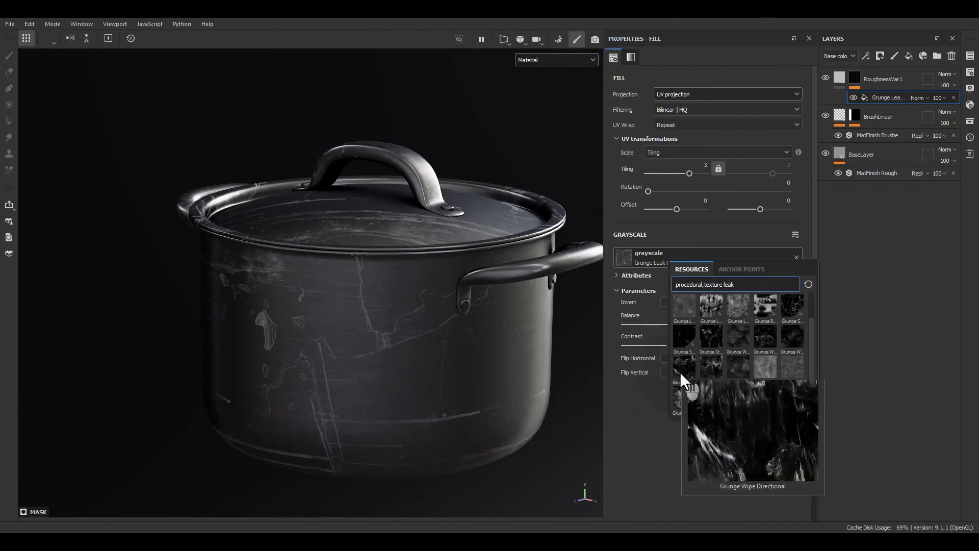
scroll(709, 369, up, 1)
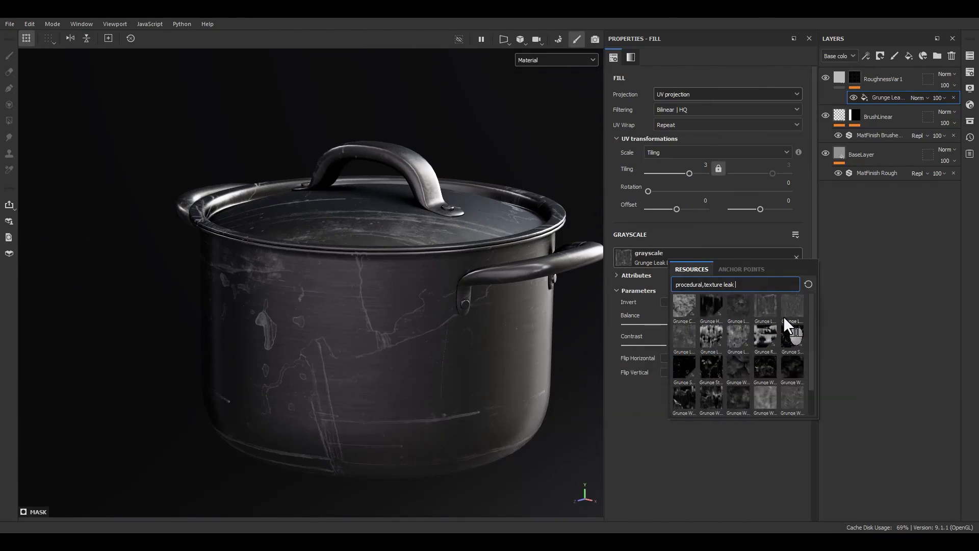
mouse_move(788, 309)
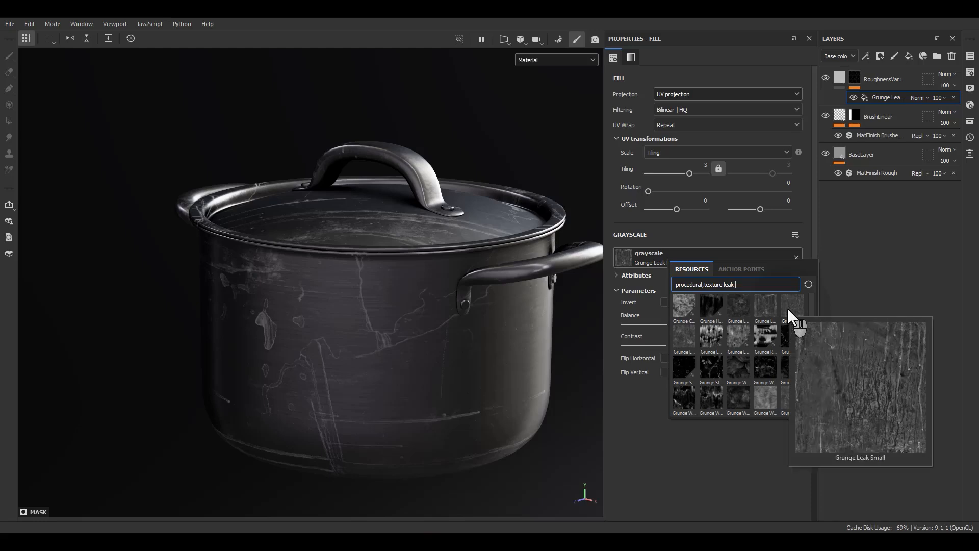
click(788, 308)
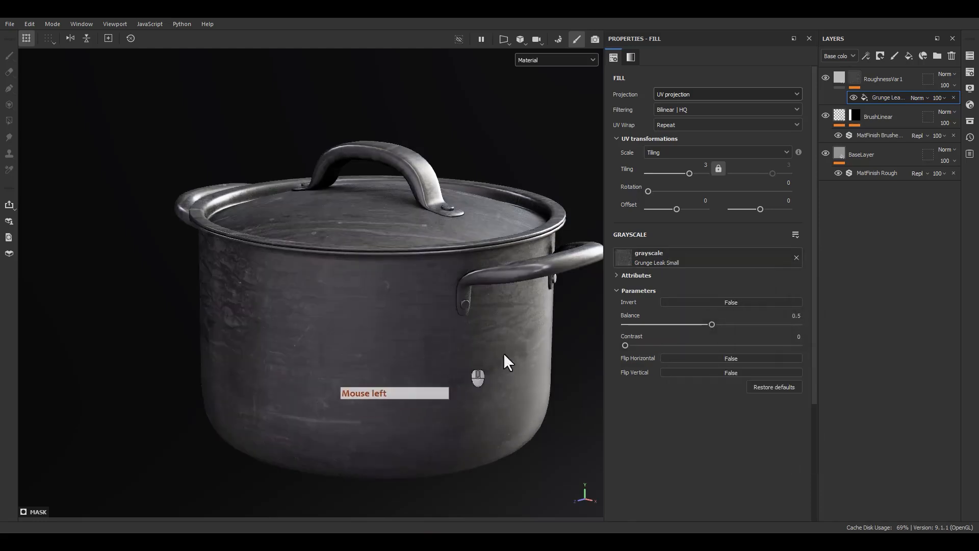
Set the Grunge Leak Small fill's UV rotation to 90 so the streaks run down the pot
click(787, 182)
text(90)
key(Return)
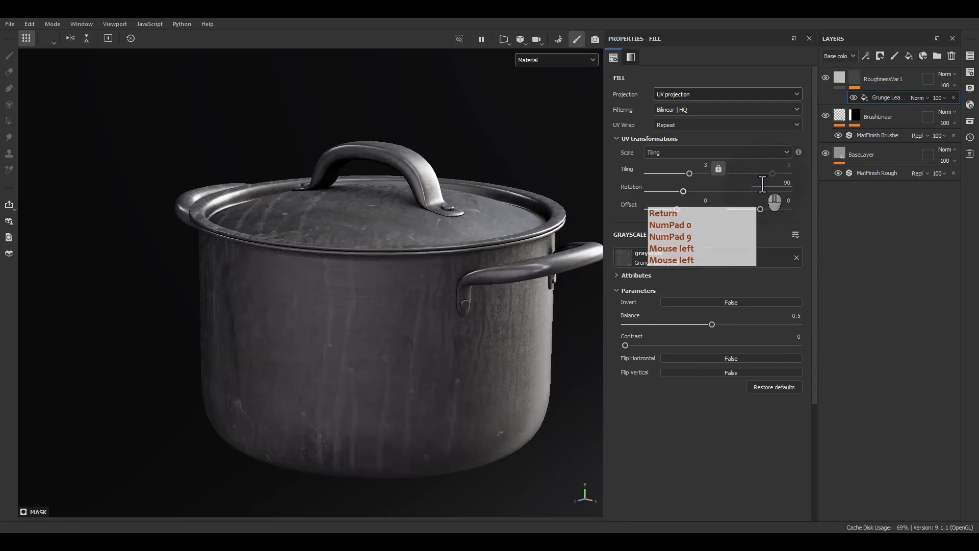
Set the Grunge Leak Small fill's UV rotation to 270
mouse_move(454, 368)
alt+mouse_down()
mouse_move(382, 324)
mouse_move(475, 352)
mouse_move(564, 338)
mouse_move(452, 355)
alt+mouse_up()
alt+right_drag(452, 355, 510, 438)
alt+middle_drag(510, 438, 541, 352)
alt+drag(541, 352, 491, 353)
click(787, 183)
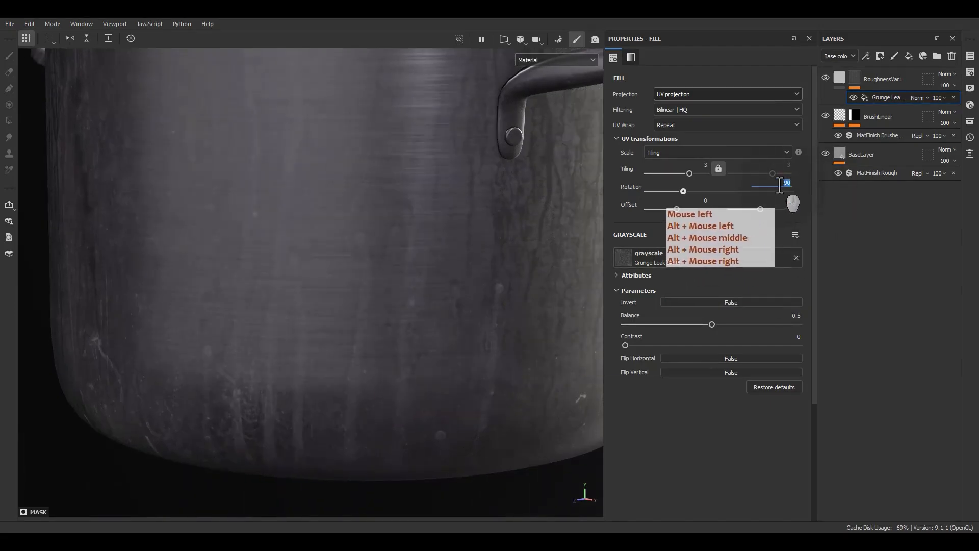
key(KP_Subtract)
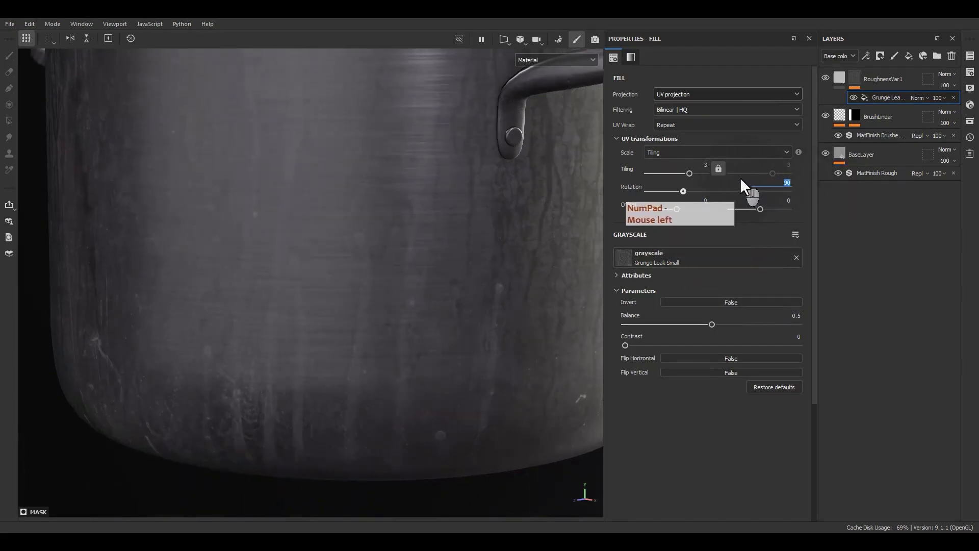
text(270)
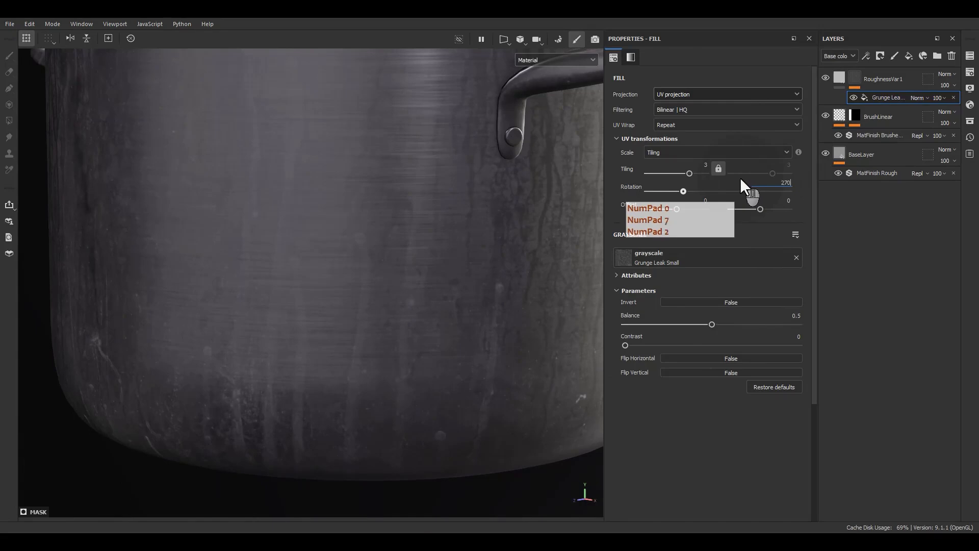
key(Return)
Set the UV tiling of the Grunge Leak Small mask fill to 2
scroll(390, 245, down, 4)
alt+drag(387, 279, 679, 185)
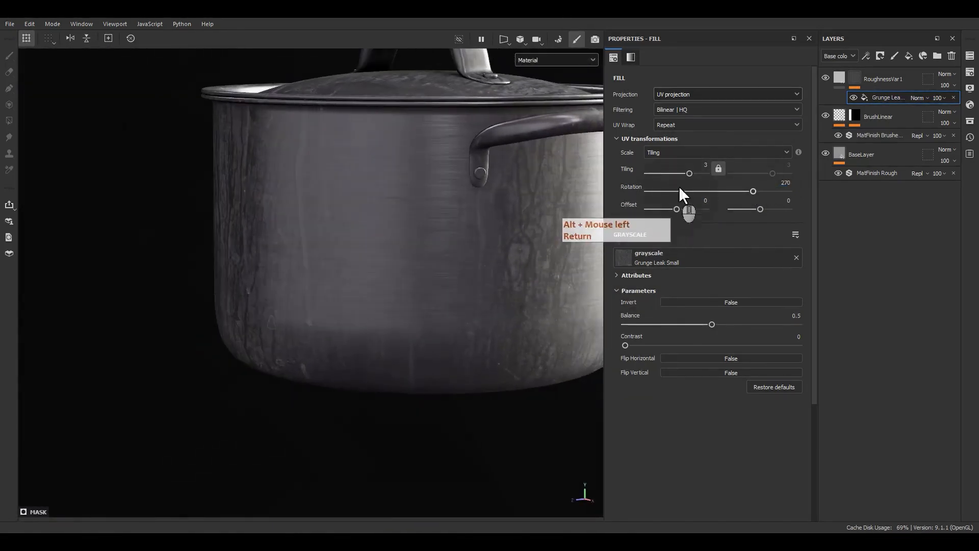
click(707, 165)
text(2)
key(Return)
alt+drag(561, 204, 358, 265)
alt+middle_drag(358, 265, 341, 308)
alt+drag(341, 308, 364, 323)
alt+right_drag(363, 323, 300, 97)
alt+middle_drag(334, 306, 345, 272)
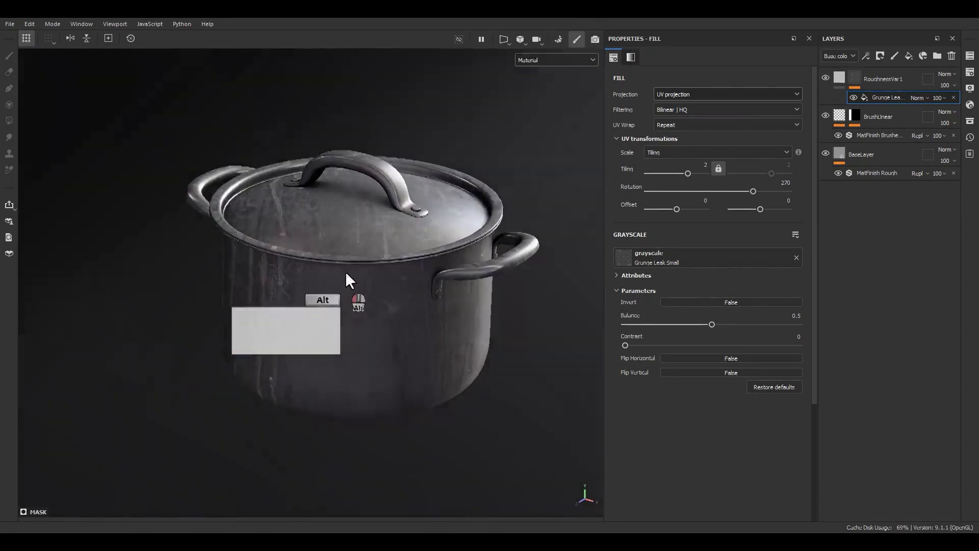
alt+drag(345, 271, 352, 229)
alt+right_drag(352, 230, 832, 137)
Limit the RoughnessVar1 fill layer to the color and roughness channels
click(843, 76)
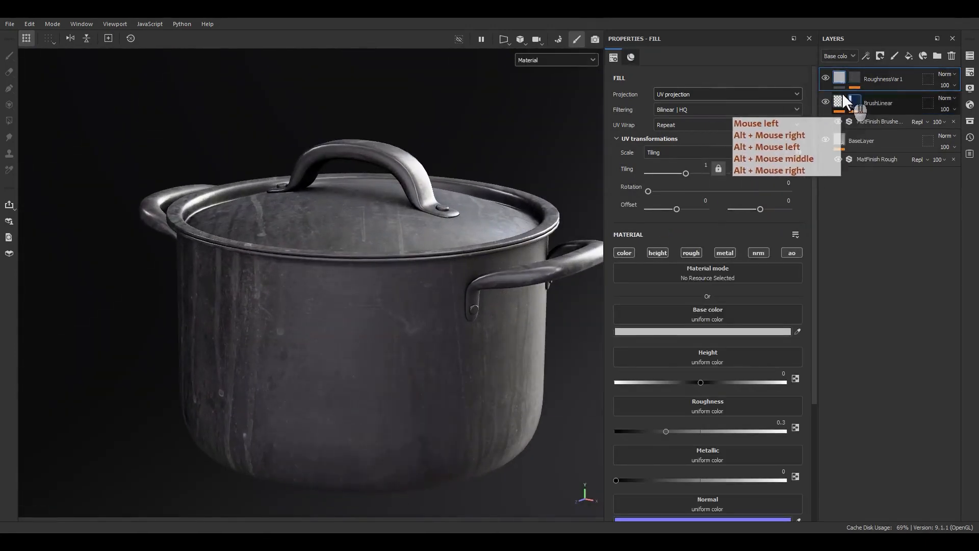
click(625, 254)
click(682, 254)
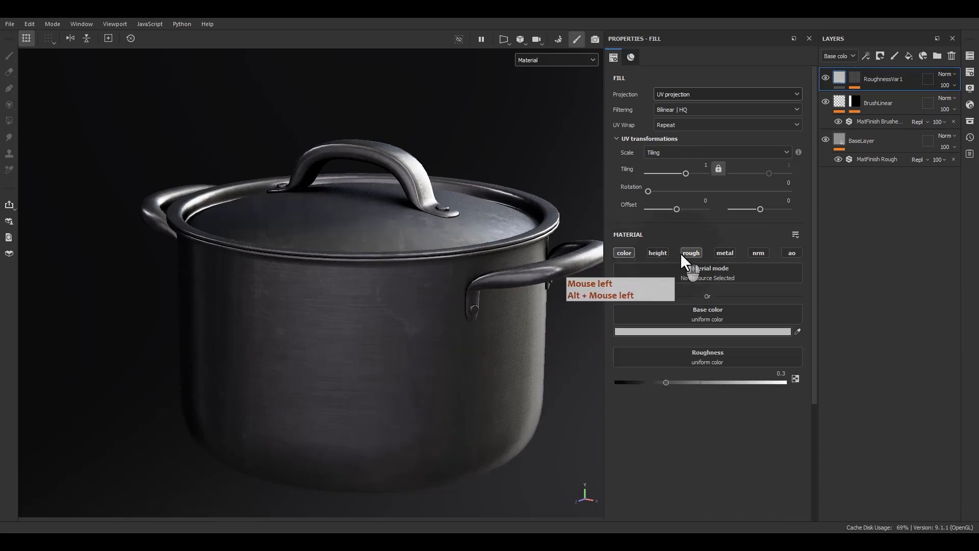
Change the RoughnessVar1 layer's base color to near-white, F8F8F8
click(665, 330)
click(666, 289)
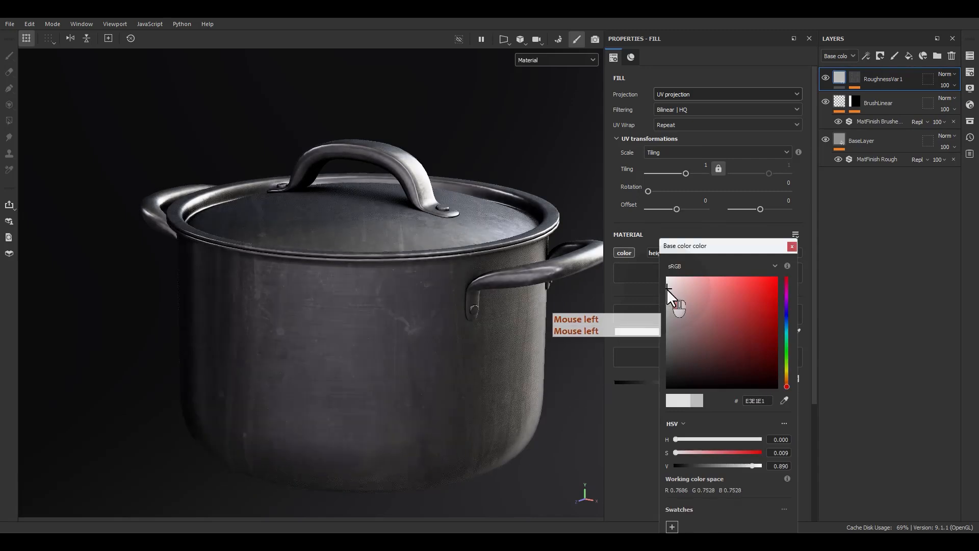
drag(665, 288, 666, 277)
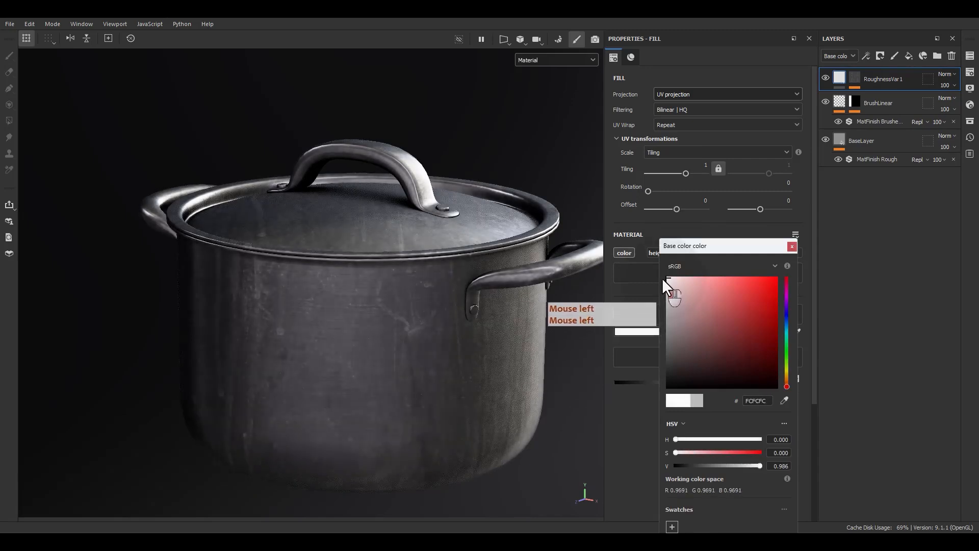
click(792, 247)
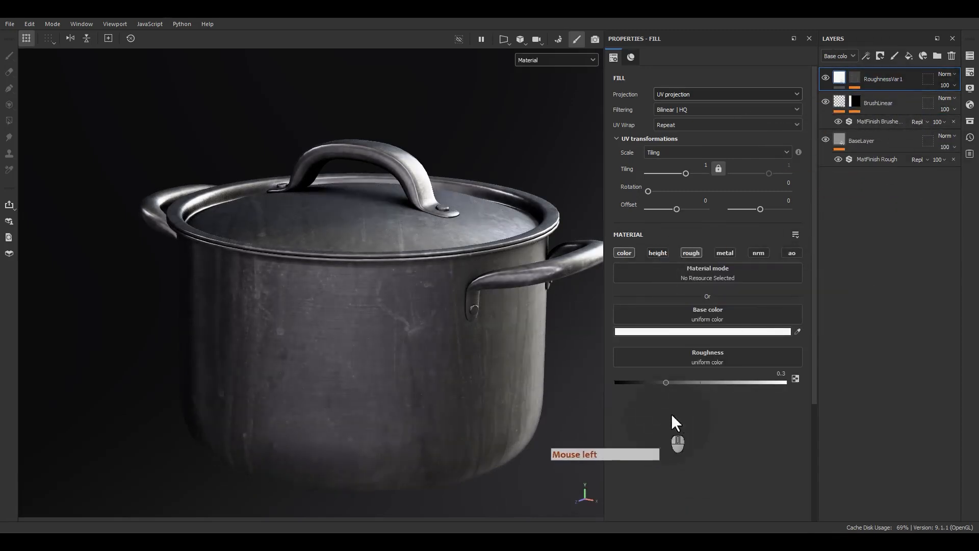
Set the RoughnessVar1 layer's roughness to 0.75
drag(669, 383, 746, 383)
double_click(773, 374)
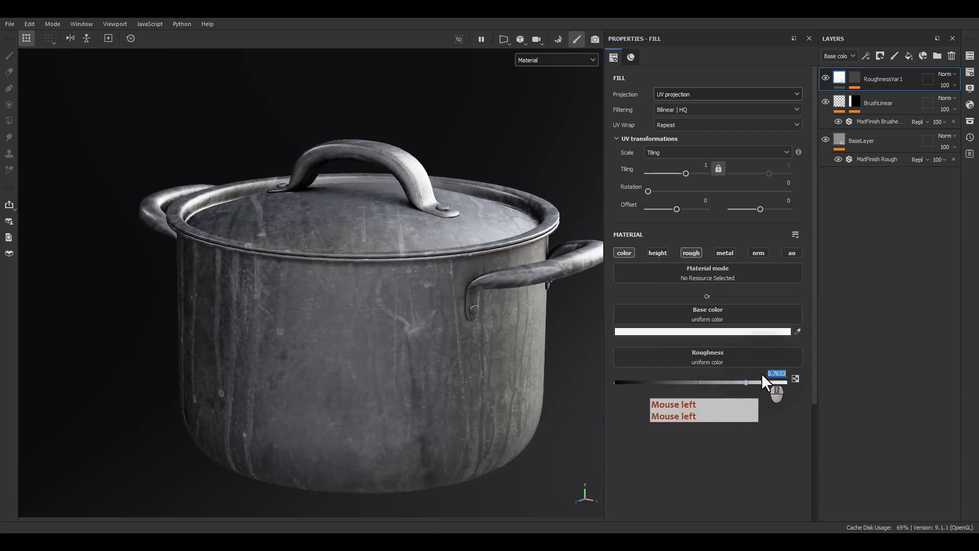
text(.75)
key(Return)
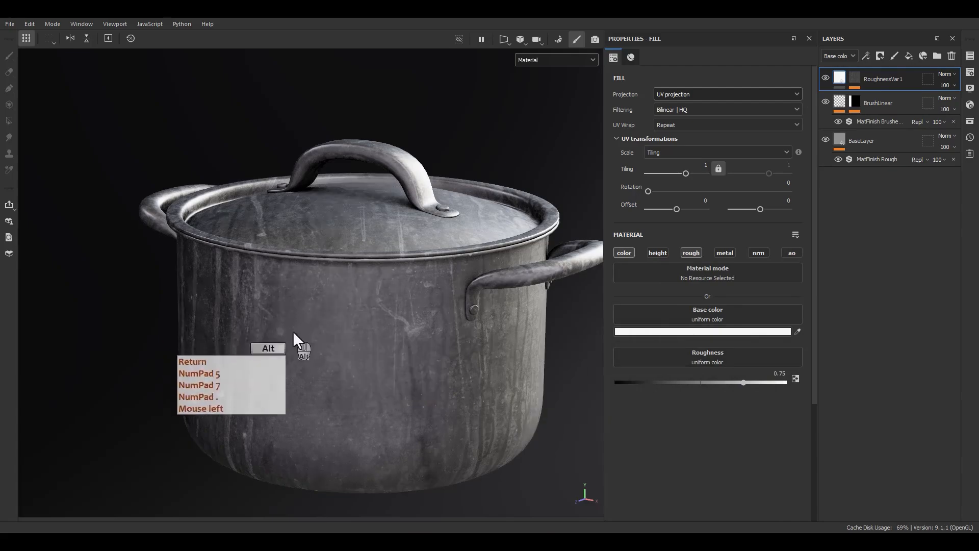
mouse_move(292, 334)
alt+mouse_down()
mouse_move(283, 363)
mouse_move(383, 321)
mouse_move(287, 320)
alt+mouse_up()
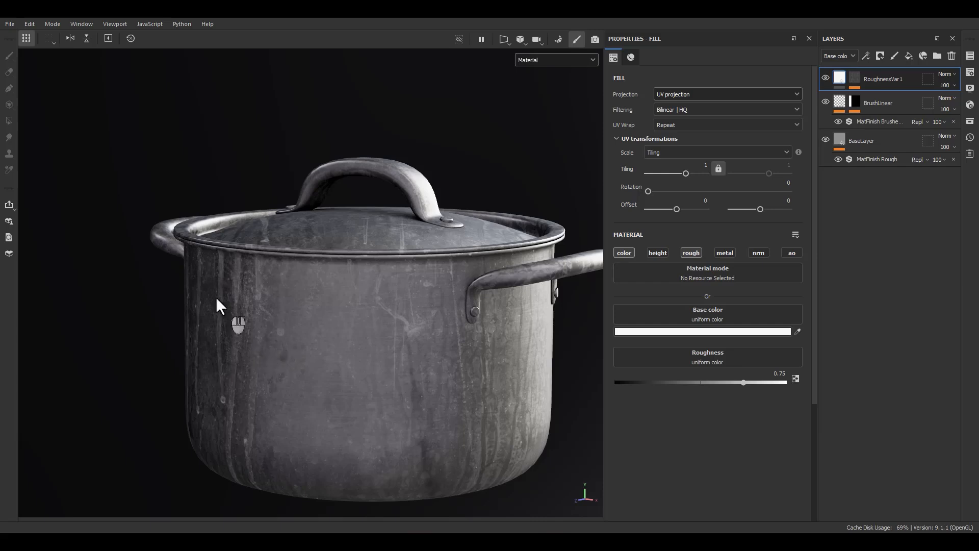
Lower the Grunge Leak Small mask fill's balance to 0.35 and the RoughnessVar1 layer's opacity to 10
click(853, 82)
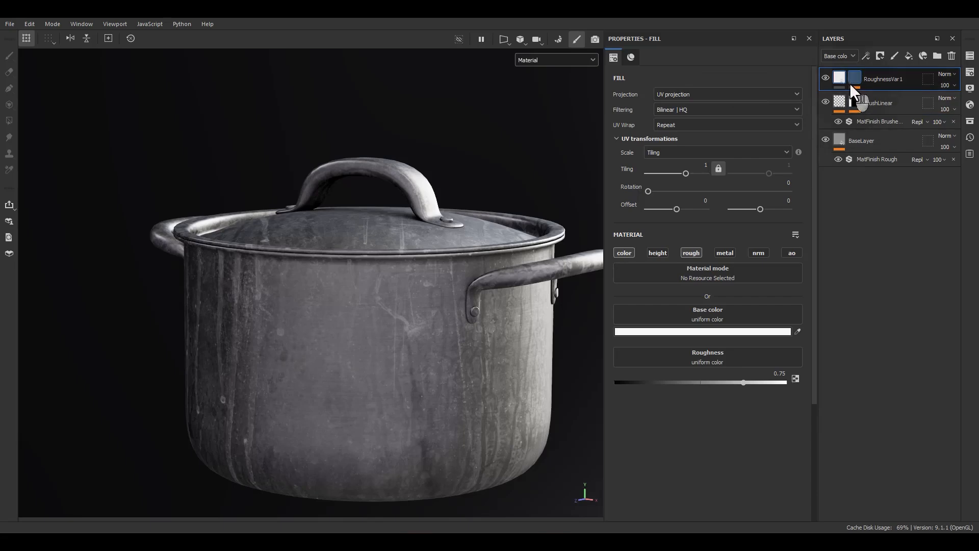
click(854, 79)
click(884, 99)
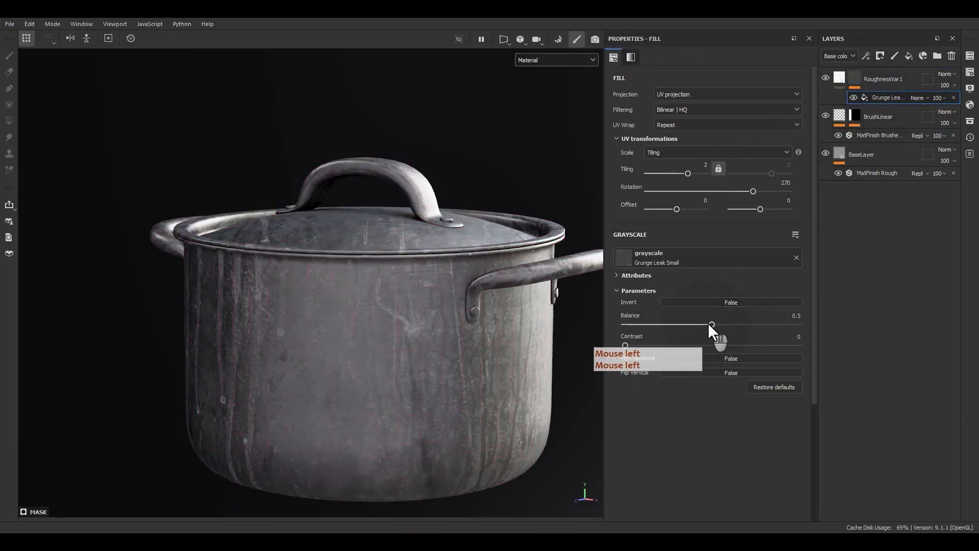
drag(709, 324, 686, 326)
alt+drag(413, 373, 392, 377)
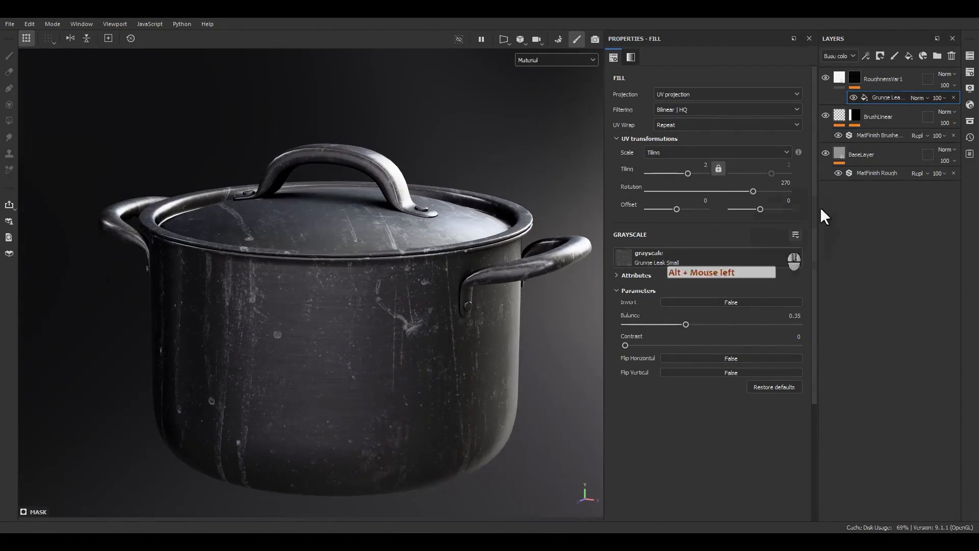
click(948, 86)
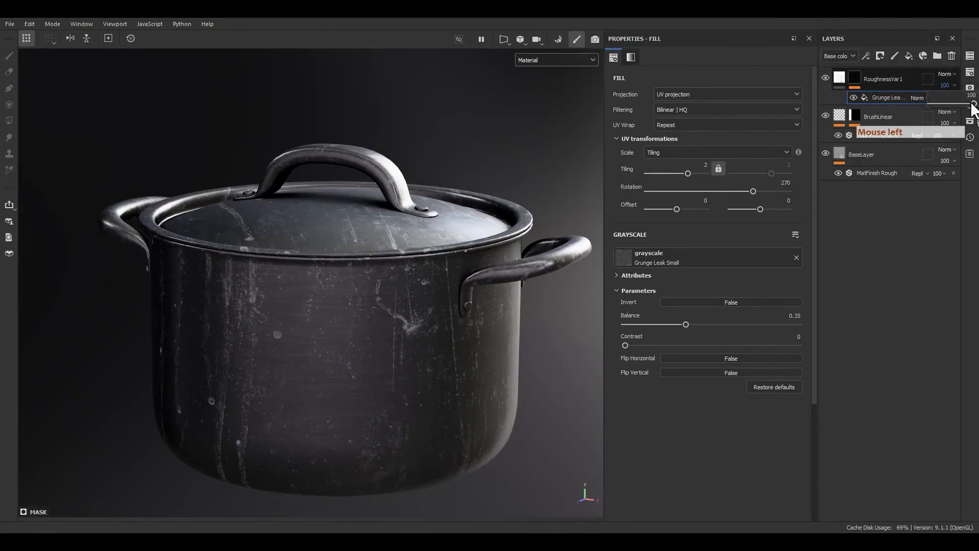
drag(974, 104, 935, 109)
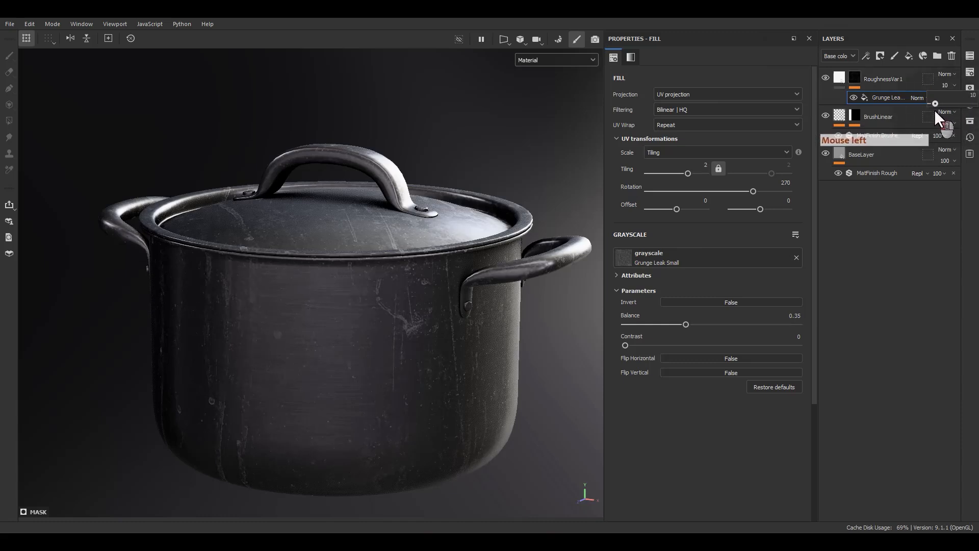
Set the RoughnessVar1 layer's roughness to 0.5
click(843, 78)
click(723, 381)
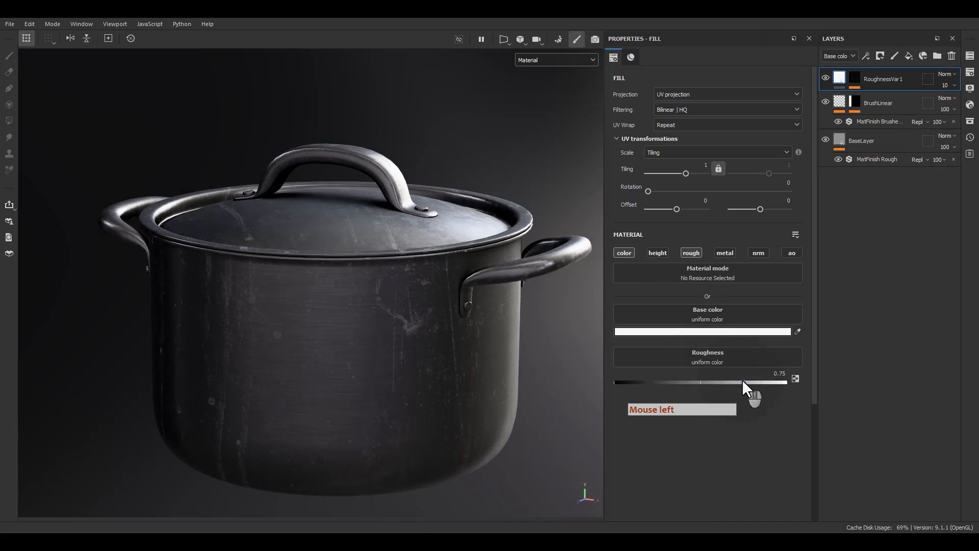
click(742, 381)
mouse_move(740, 383)
mouse_down()
mouse_move(685, 390)
mouse_move(704, 383)
mouse_up()
double_click(756, 373)
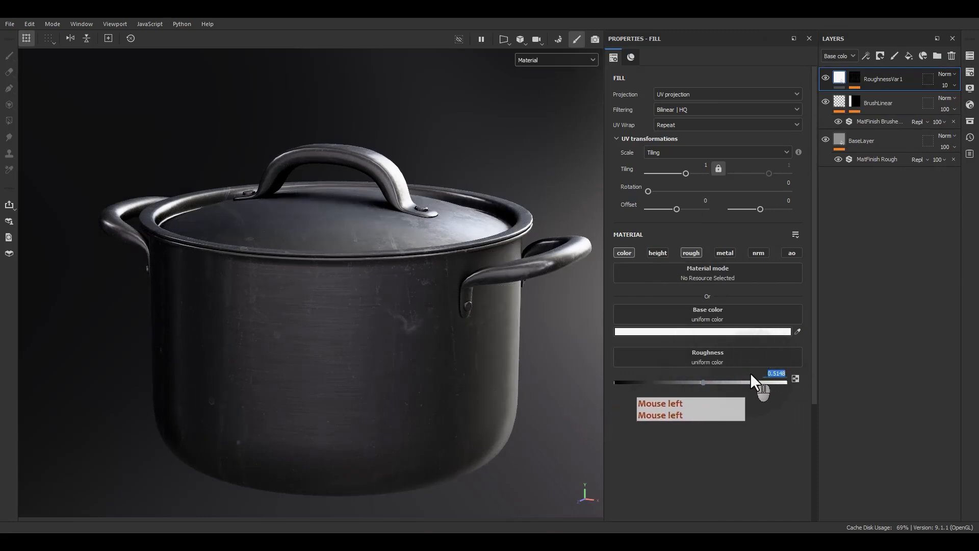
text(.5)
key(Return)
Add a new fill layer above RoughnessVar1 and name it RoughnessVar2
alt+drag(510, 316, 488, 310)
click(909, 57)
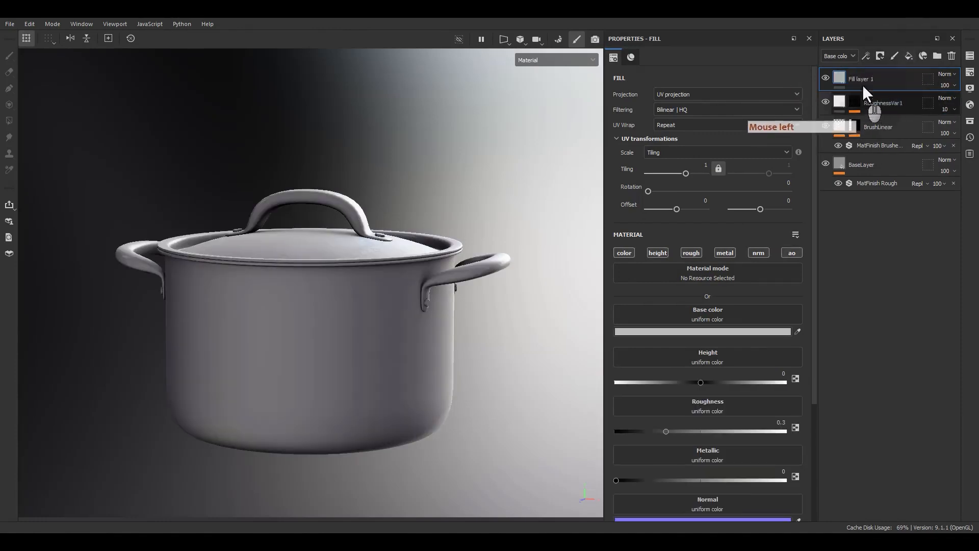
double_click(864, 78)
text(Roughnes)
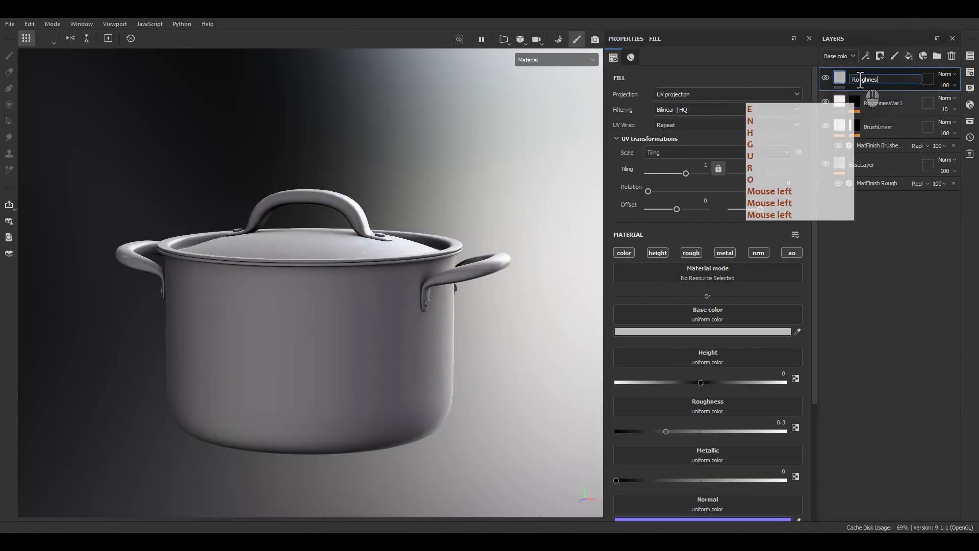
text(sVar2)
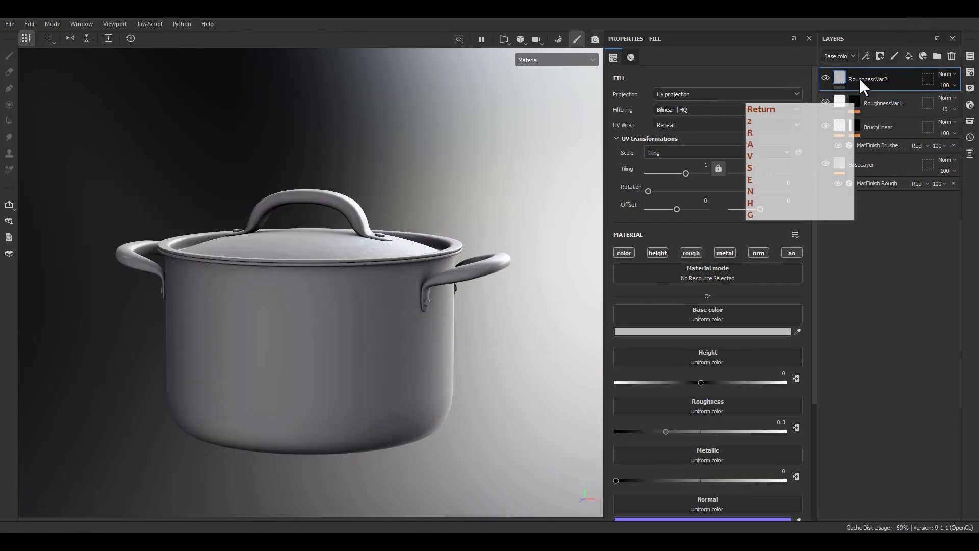
Give the RoughnessVar2 layer a black mask and add a fill effect to that mask
right_click(859, 78)
click(865, 100)
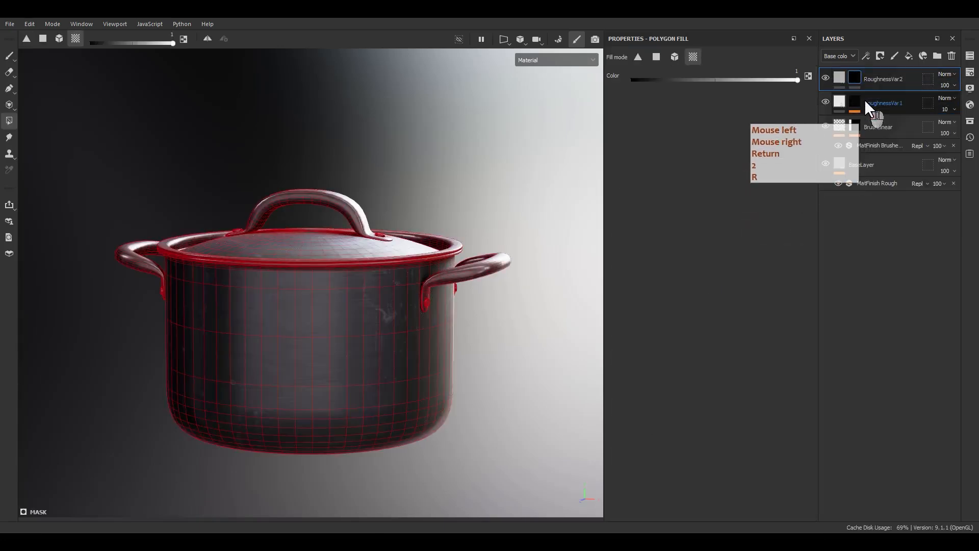
right_click(864, 80)
key(F9)
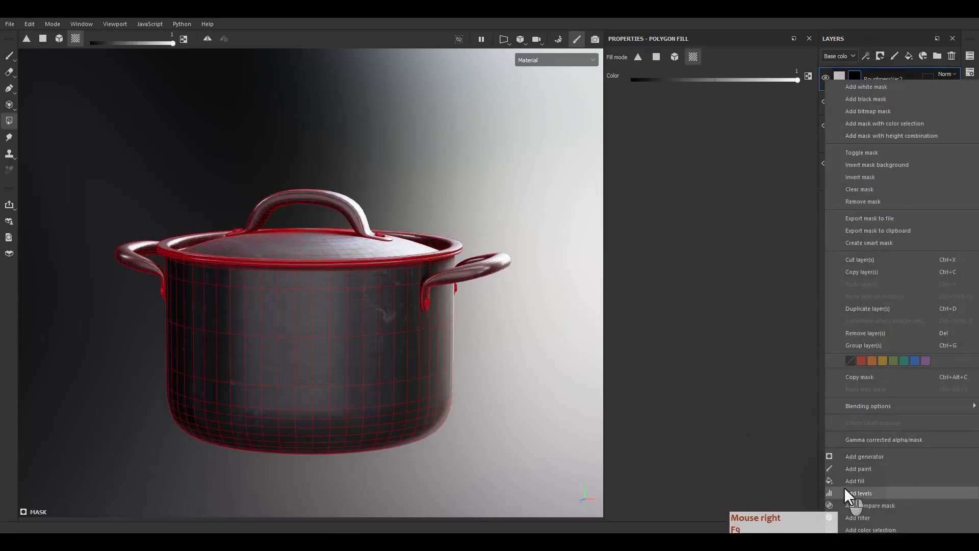
click(847, 481)
Search the grayscale textures for stains and assign Grunge Stains Leaky to the RoughnessVar2 mask fill
click(715, 257)
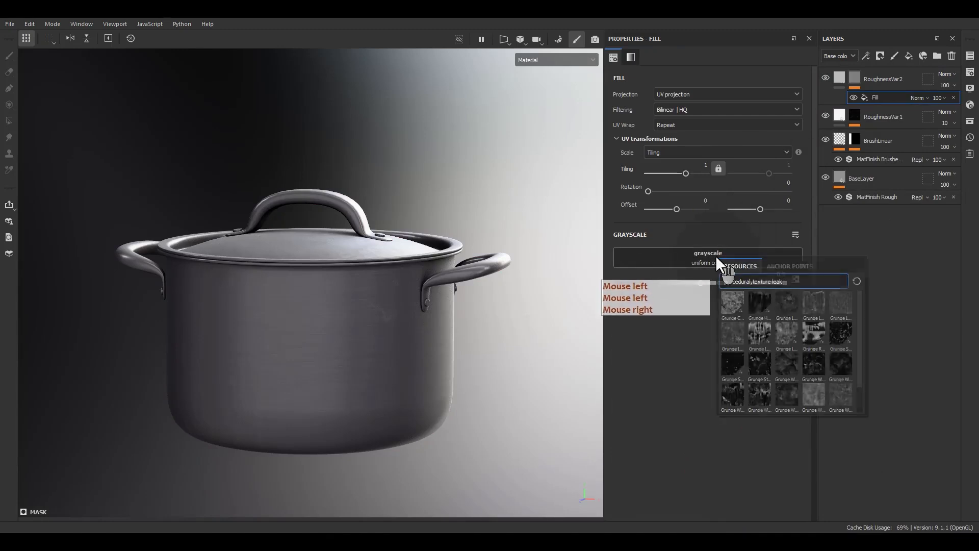
key(BackSpace)
key(BackSpace)
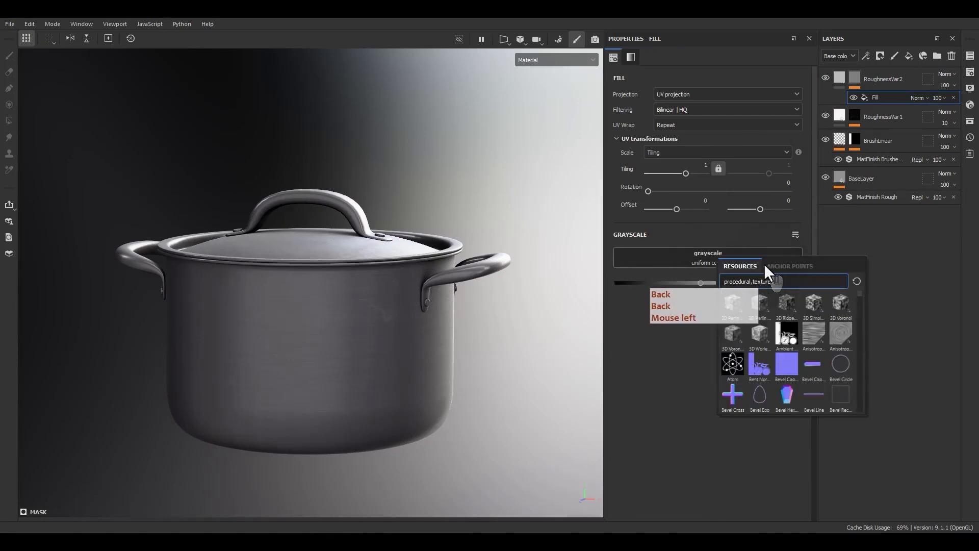
key(BackSpace)
text(stai)
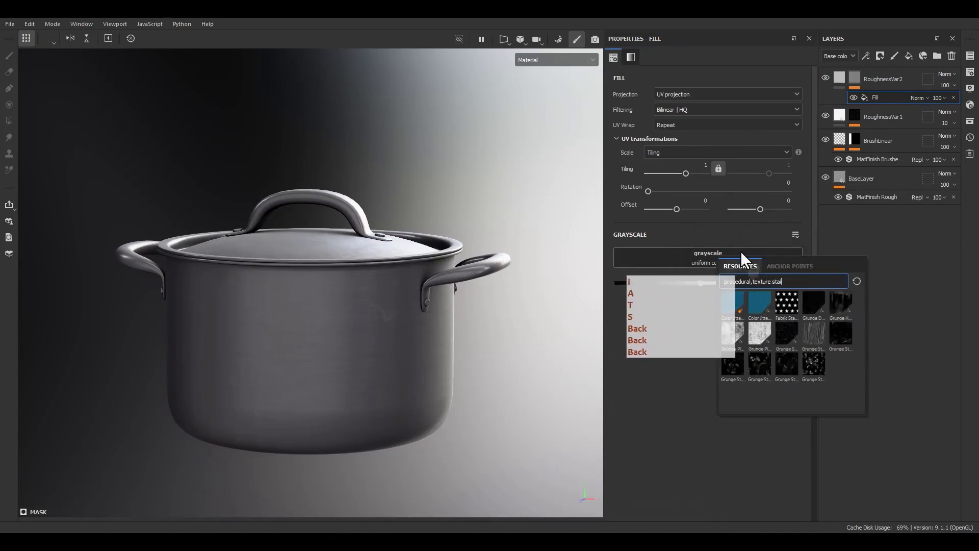
mouse_move(843, 306)
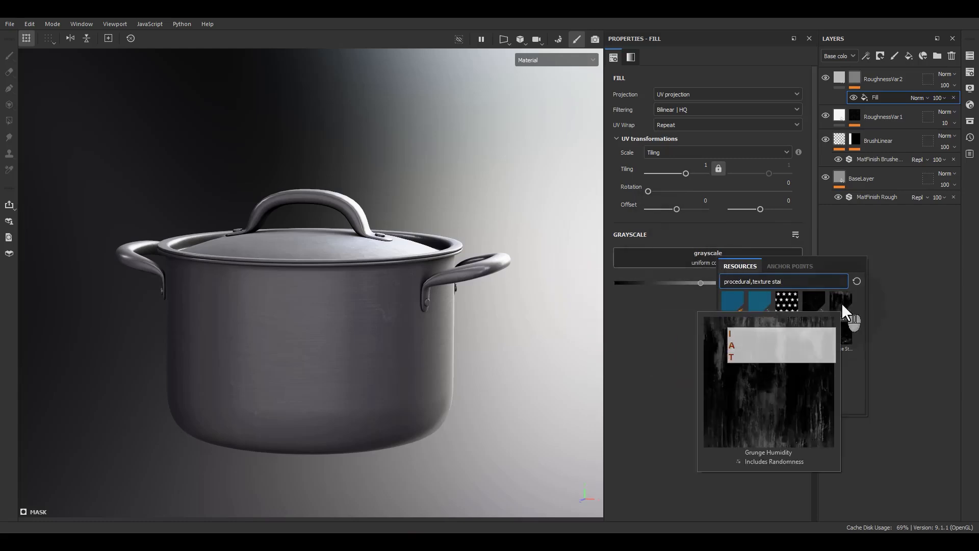
mouse_move(839, 346)
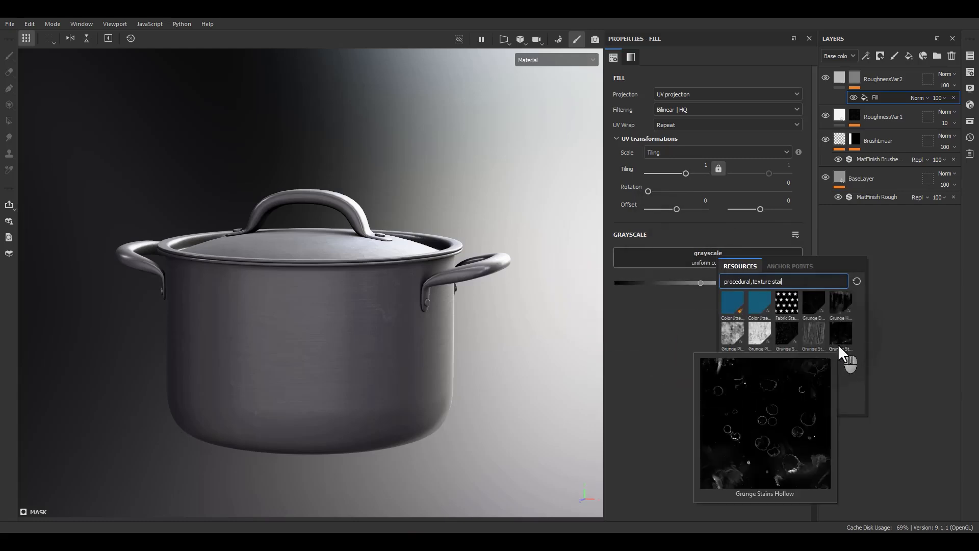
mouse_move(756, 364)
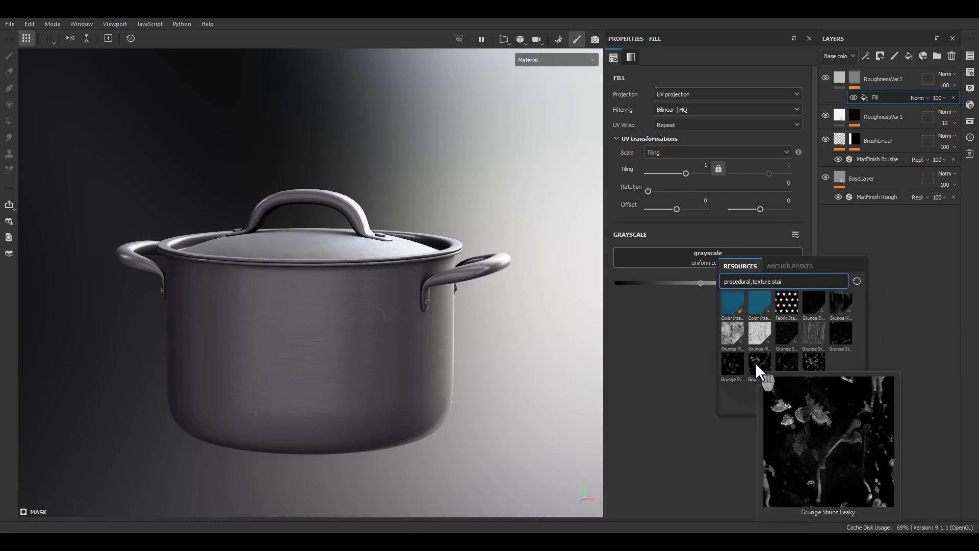
click(755, 363)
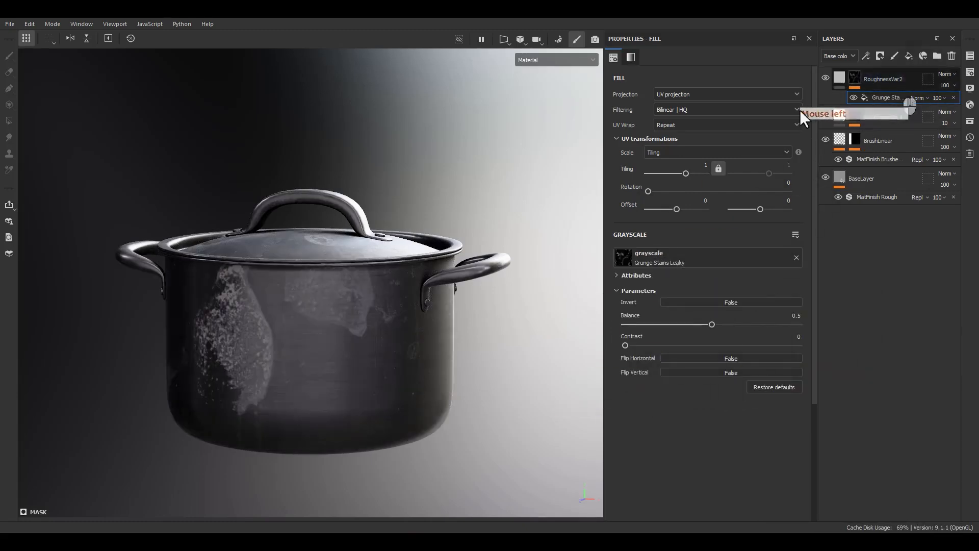
Set the Grunge Stains Leaky fill's UV tiling to 5
double_click(706, 165)
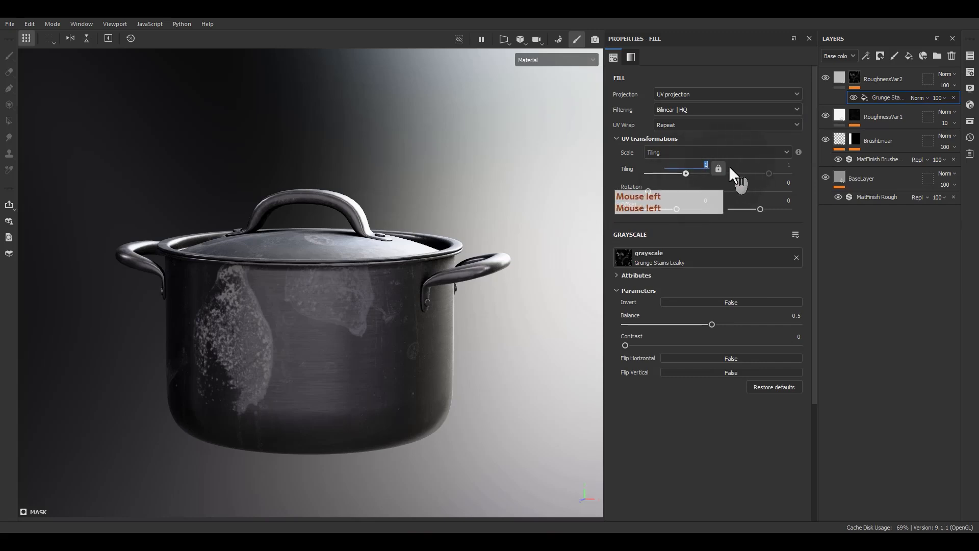
text(5)
key(Return)
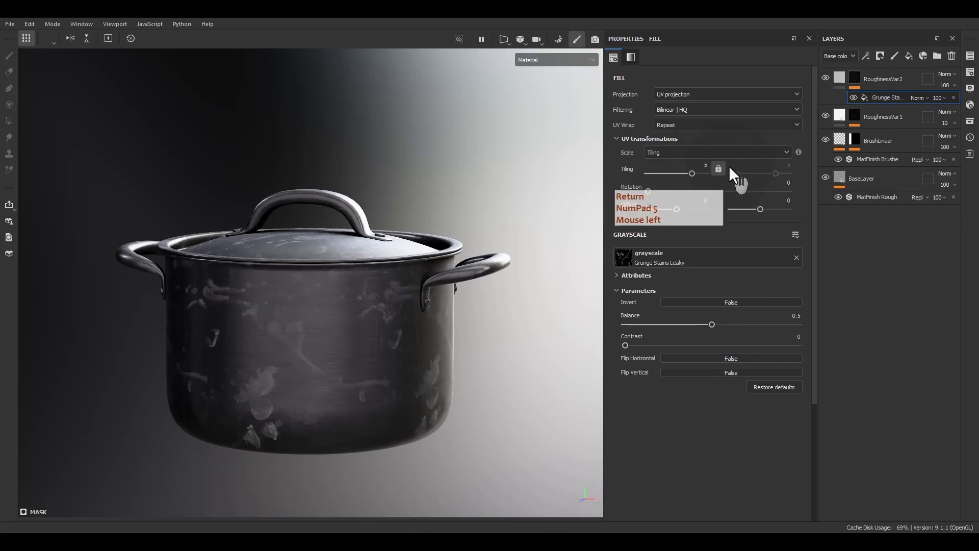
alt+drag(458, 385, 402, 435)
key(F9)
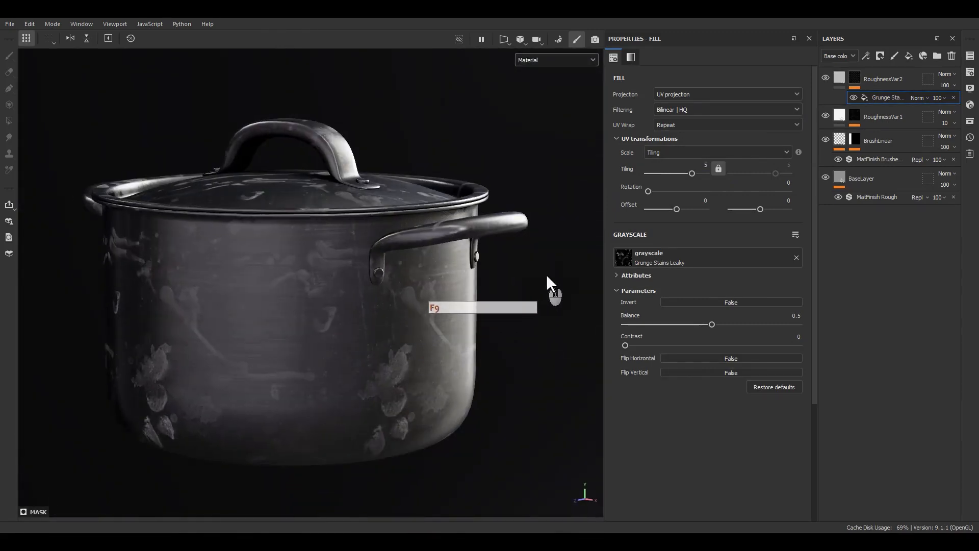
Set the Grunge Stains Leaky fill's UV tiling to 3 and inspect the larger stains on the pot
click(712, 165)
text(3)
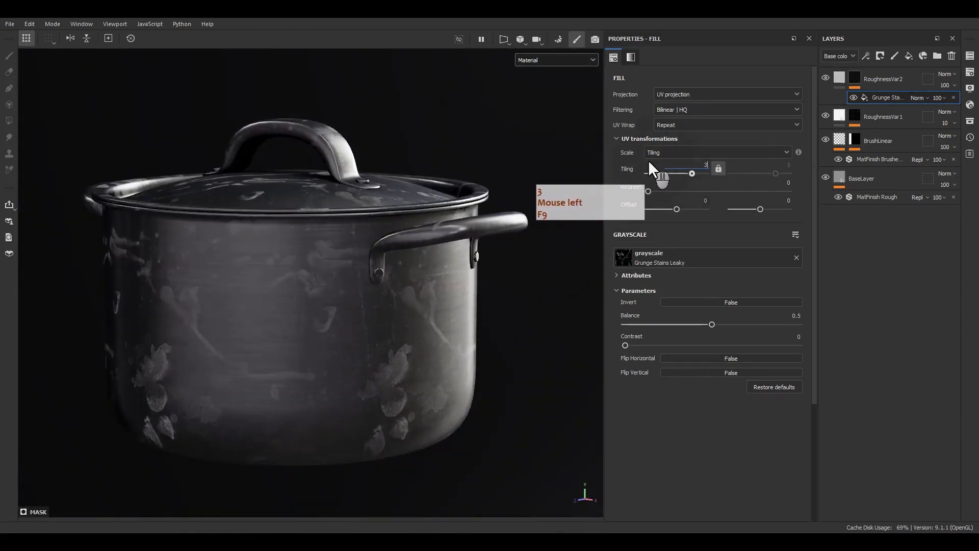
key(Return)
alt+middle_drag(410, 382, 497, 365)
alt+drag(312, 352, 331, 340)
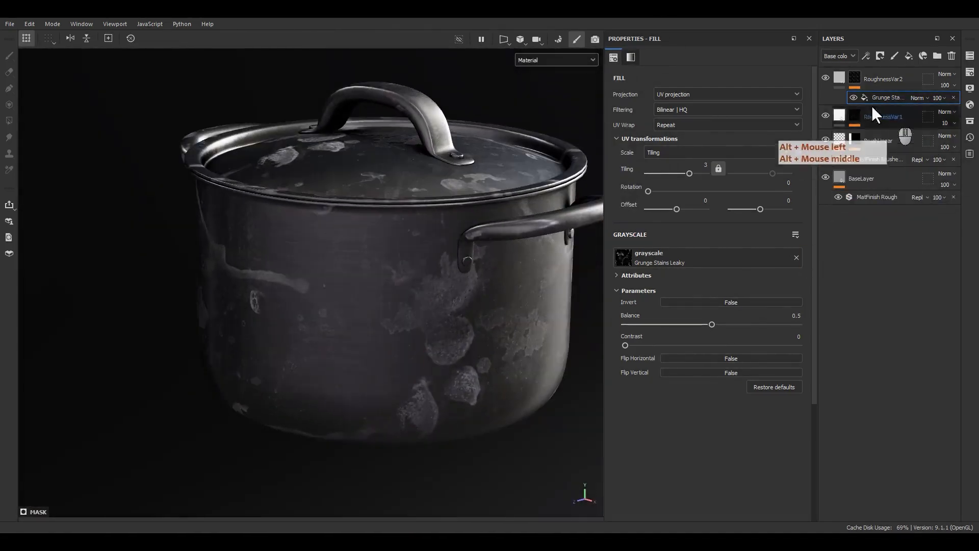
Limit the RoughnessVar2 fill to the color and roughness channels and set its roughness to 0.7
click(837, 78)
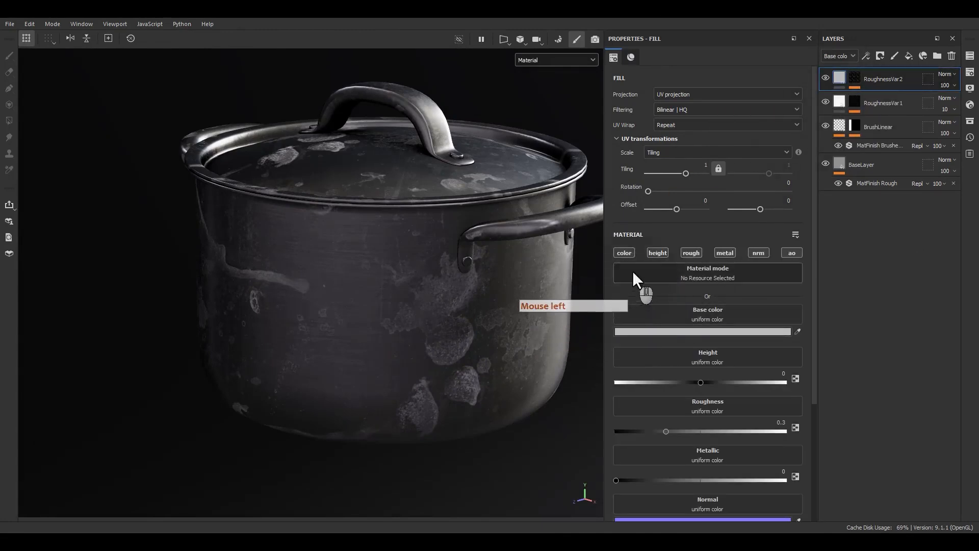
alt+click(625, 254)
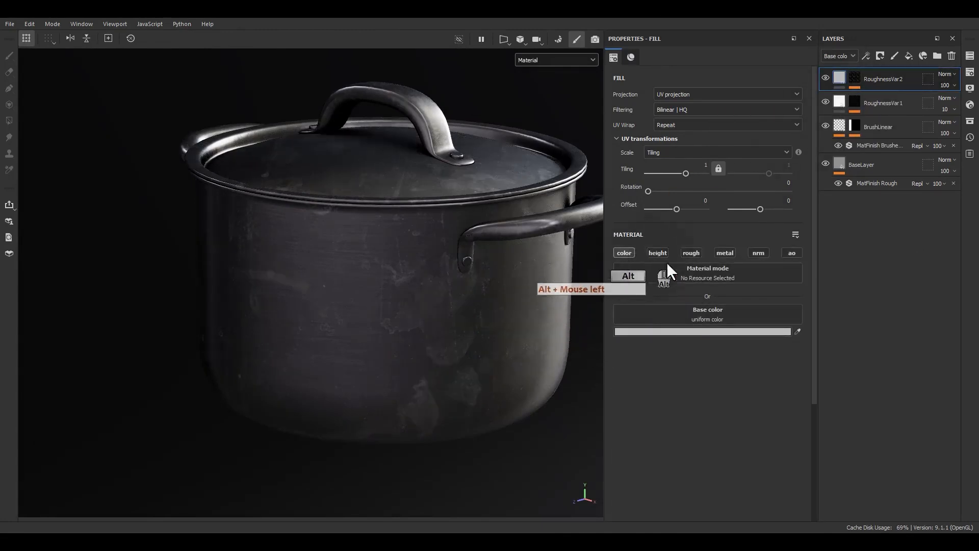
click(697, 254)
drag(680, 382, 760, 377)
key(ctrl+a)
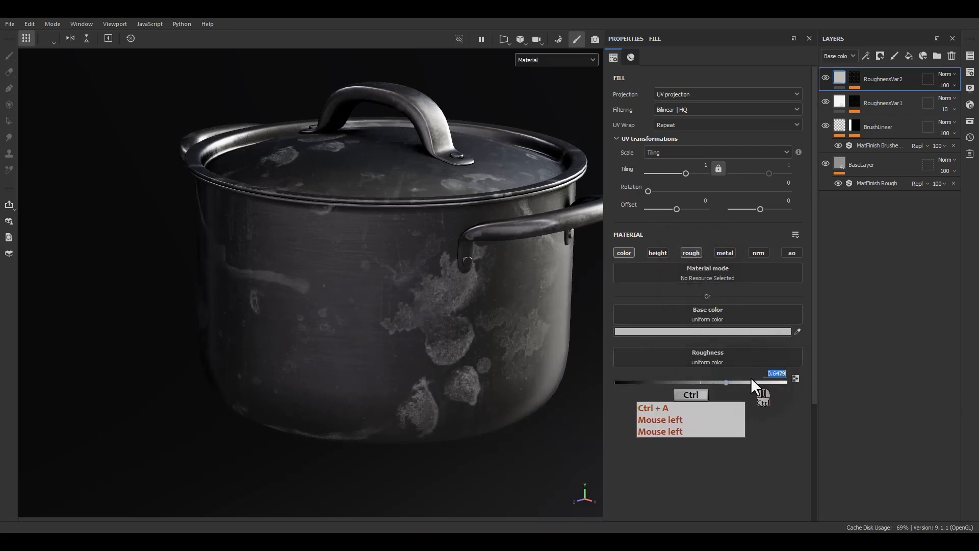
text(.7)
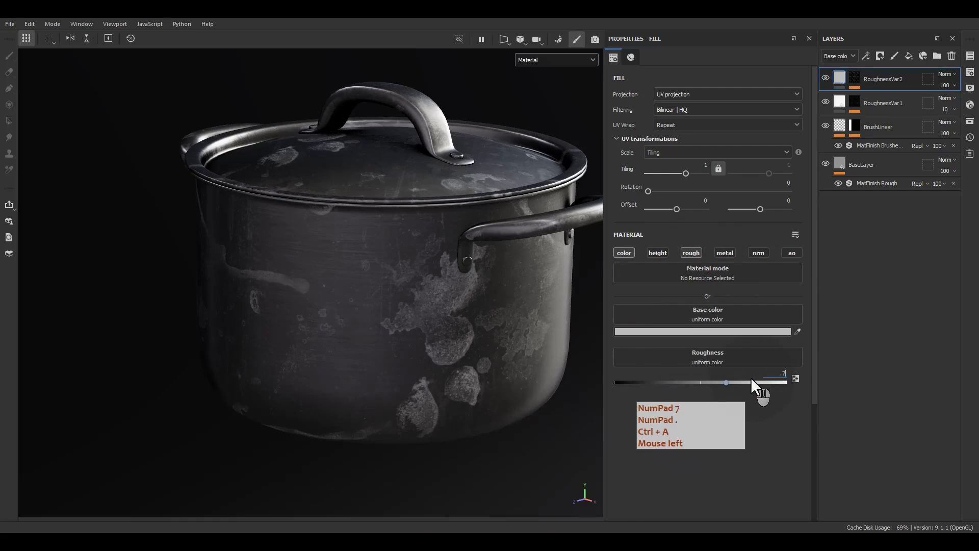
key(Return)
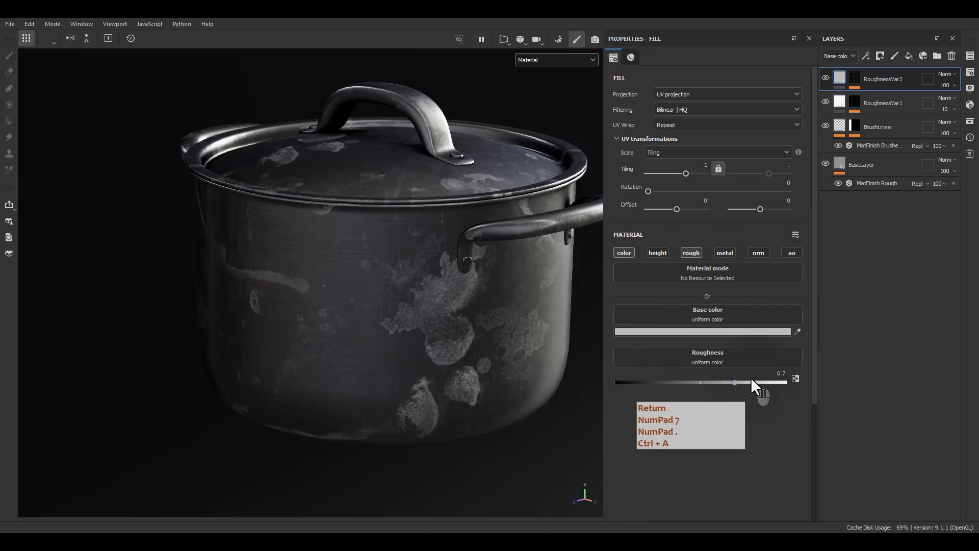
Darken the RoughnessVar2 base color to the mid grey 686868 and check the stains on the pot's wall
click(663, 332)
mouse_move(667, 319)
mouse_down()
mouse_move(663, 350)
mouse_move(665, 341)
mouse_up()
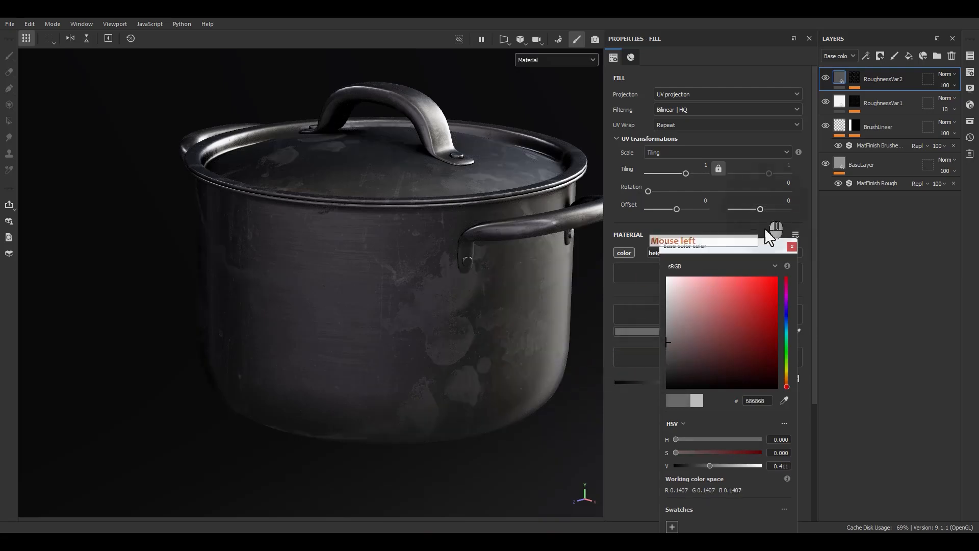
click(792, 246)
mouse_move(472, 291)
alt+mouse_down()
mouse_move(409, 365)
mouse_move(458, 282)
alt+mouse_up()
alt+middle_drag(458, 282, 486, 292)
alt+right_drag(485, 293, 487, 332)
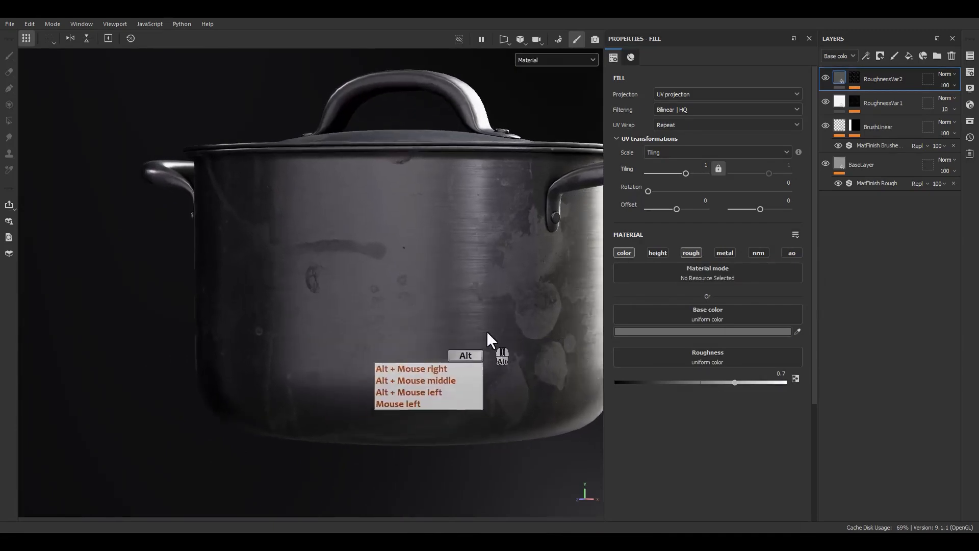
alt+drag(486, 331, 436, 319)
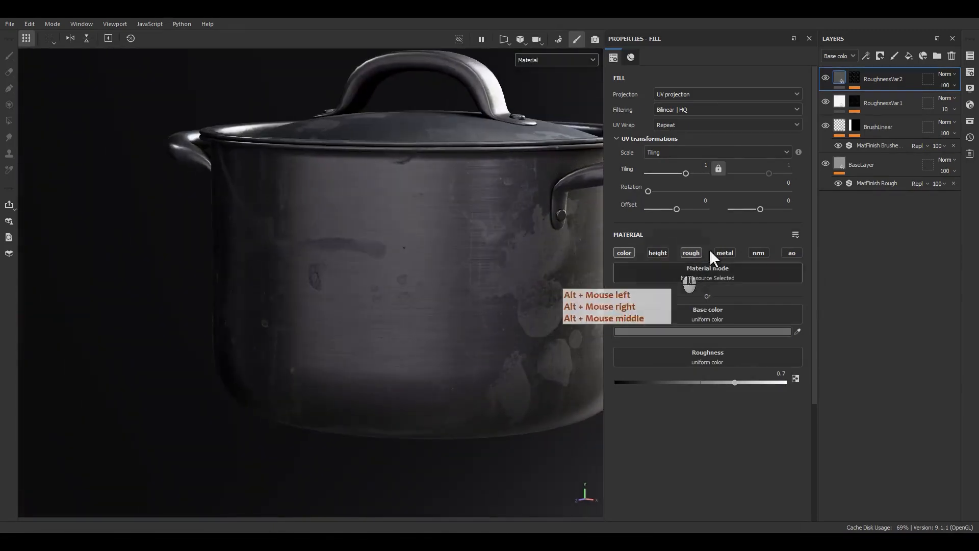
Add a paint effect above the grunge fill in the RoughnessVar2 mask and set its blending mode to Subtract
click(859, 80)
click(862, 98)
right_click(868, 97)
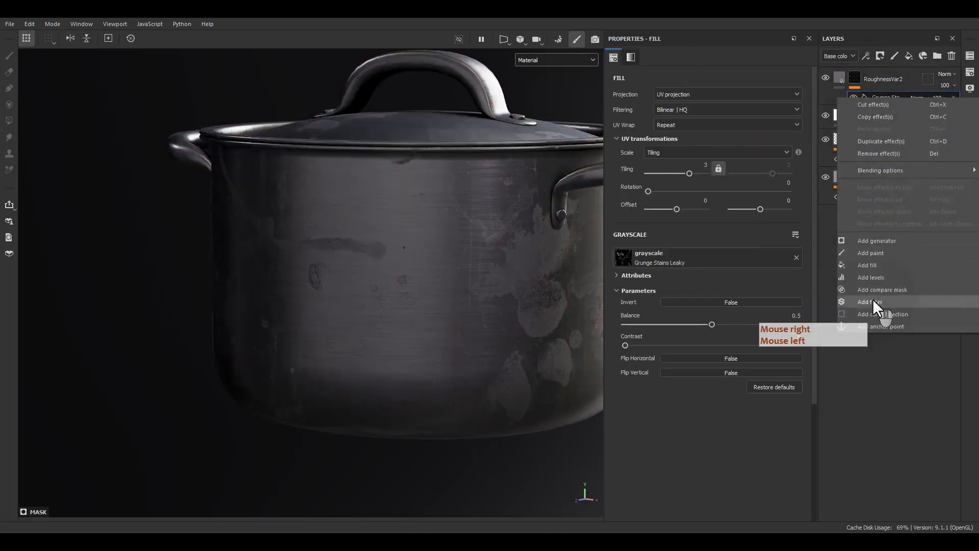
click(871, 252)
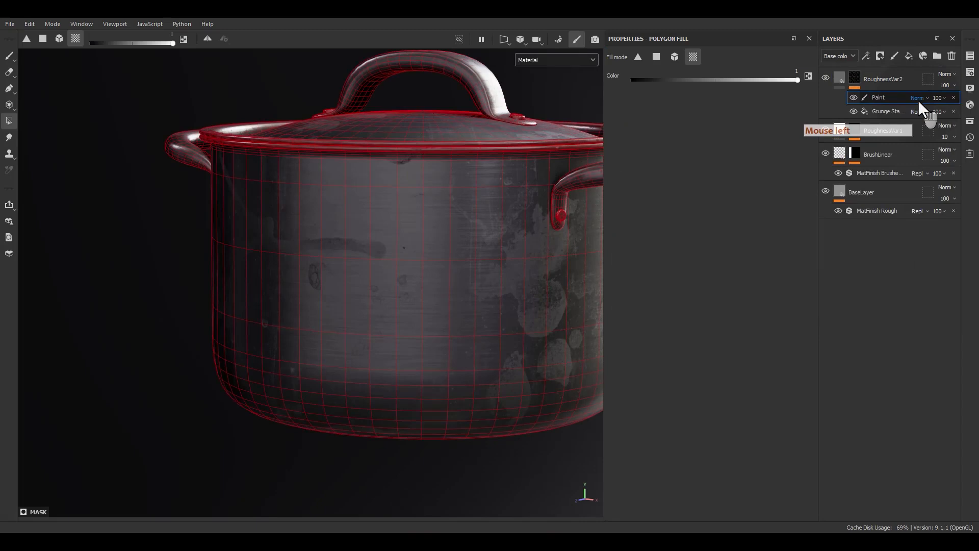
click(918, 98)
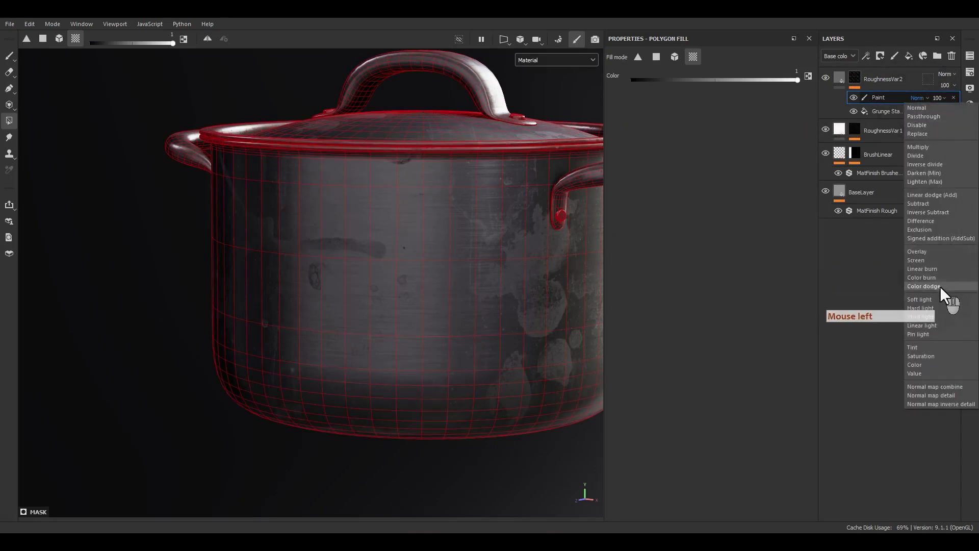
click(938, 203)
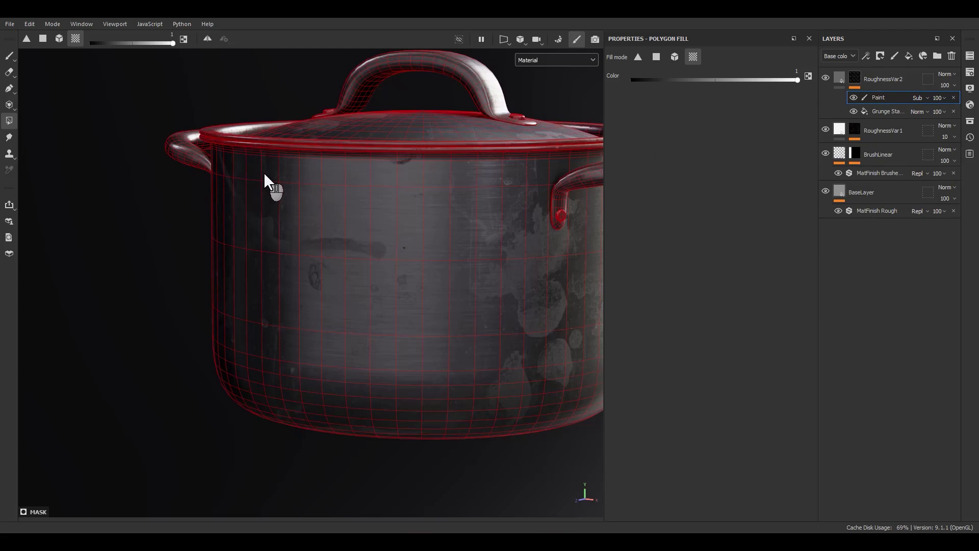
Paint out part of the stain patches on the pot's wall below the side handle with the size 10 brush
double_click(874, 96)
click(10, 57)
scroll(451, 257, up, 5)
scroll(532, 268, up, 1)
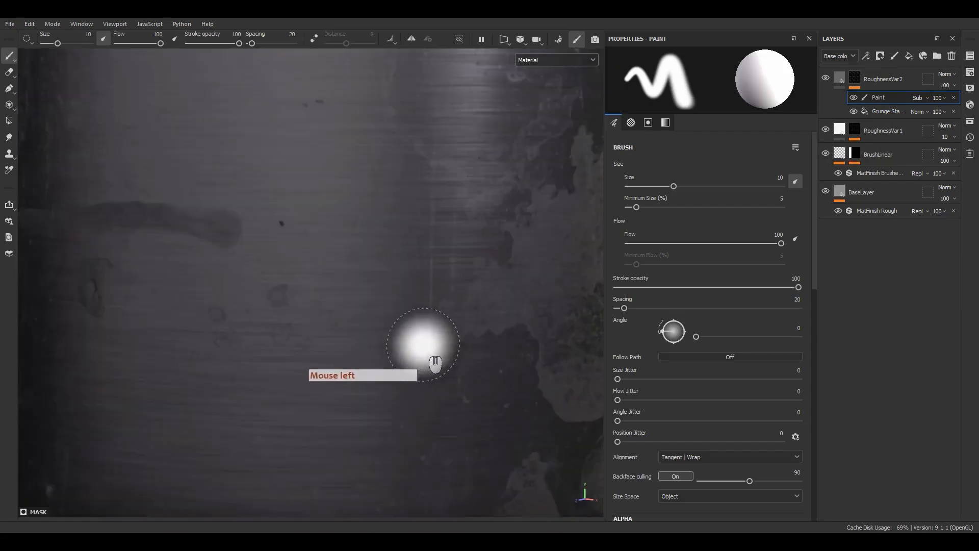
mouse_move(431, 338)
mouse_down()
mouse_move(472, 310)
mouse_move(483, 269)
mouse_move(507, 341)
mouse_up()
alt+middle_drag(520, 345, 368, 302)
alt+drag(367, 303, 278, 304)
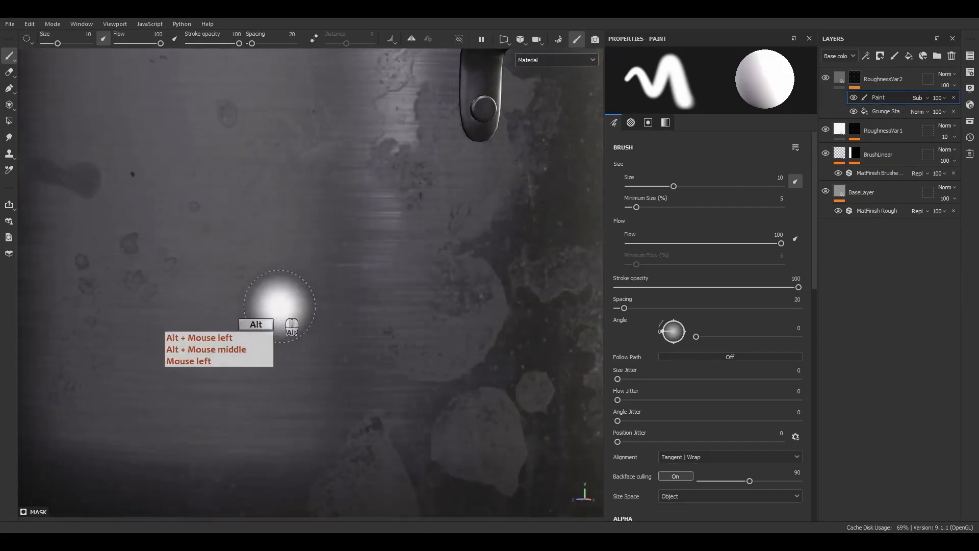
mouse_move(548, 279)
mouse_down()
mouse_move(421, 357)
mouse_move(455, 232)
mouse_move(490, 175)
mouse_move(481, 136)
mouse_move(490, 145)
mouse_up()
mouse_move(489, 144)
alt+middle_down()
mouse_move(419, 299)
mouse_move(431, 329)
alt+middle_up()
mouse_move(432, 329)
alt+mouse_down()
mouse_move(523, 330)
mouse_move(574, 351)
mouse_move(434, 334)
alt+mouse_up()
alt+right_drag(434, 334, 414, 265)
alt+drag(414, 265, 459, 250)
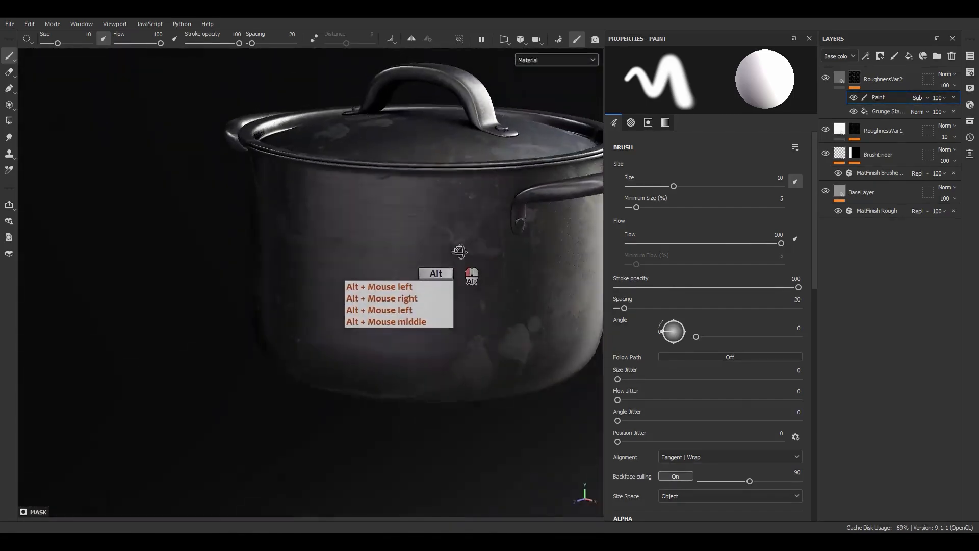
alt+middle_drag(459, 251, 396, 256)
alt+drag(396, 255, 419, 266)
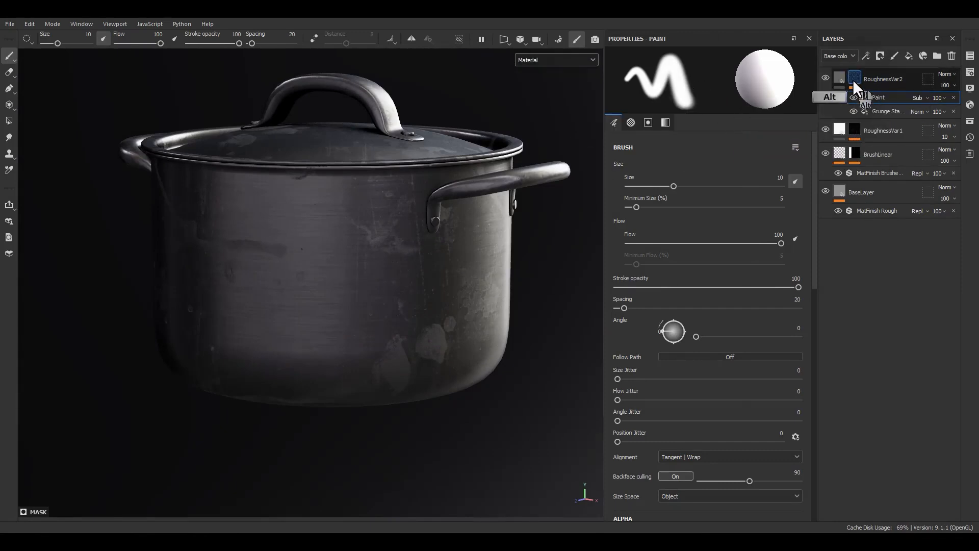
Display only the RoughnessVar2 mask, search the brush assets for dirt and choose the Dirt Brushed brush
alt+click(853, 79)
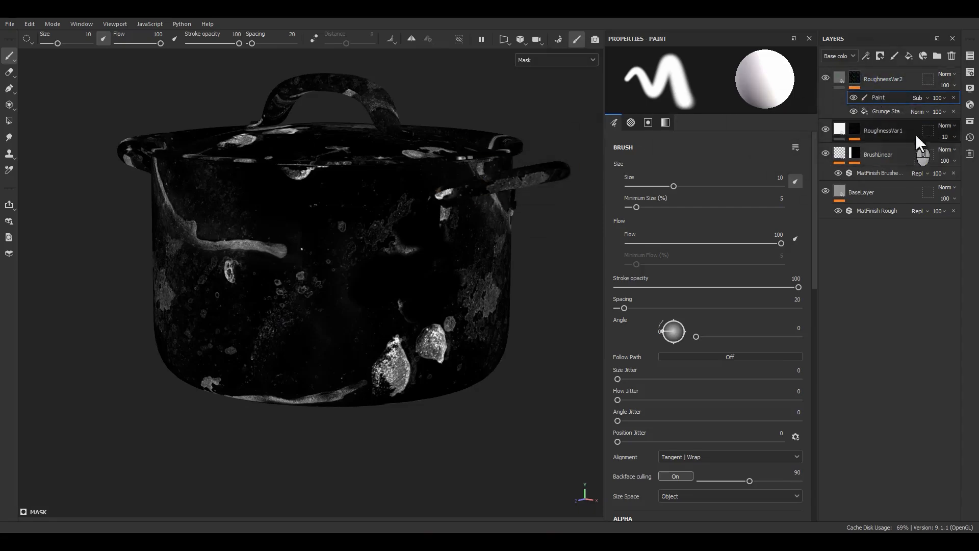
click(970, 121)
mouse_move(888, 122)
mouse_down()
mouse_move(510, 99)
mouse_move(511, 78)
mouse_up()
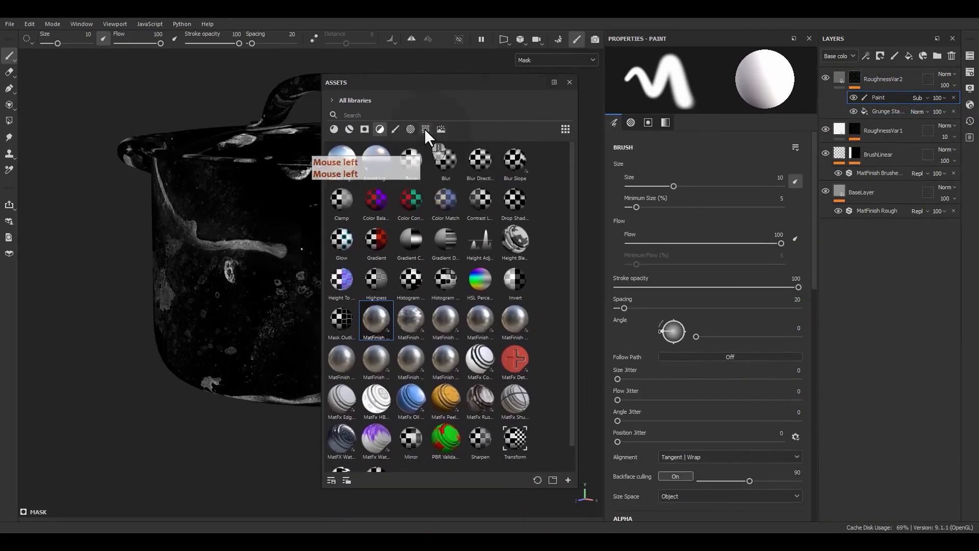
click(394, 129)
click(395, 114)
text(dirt)
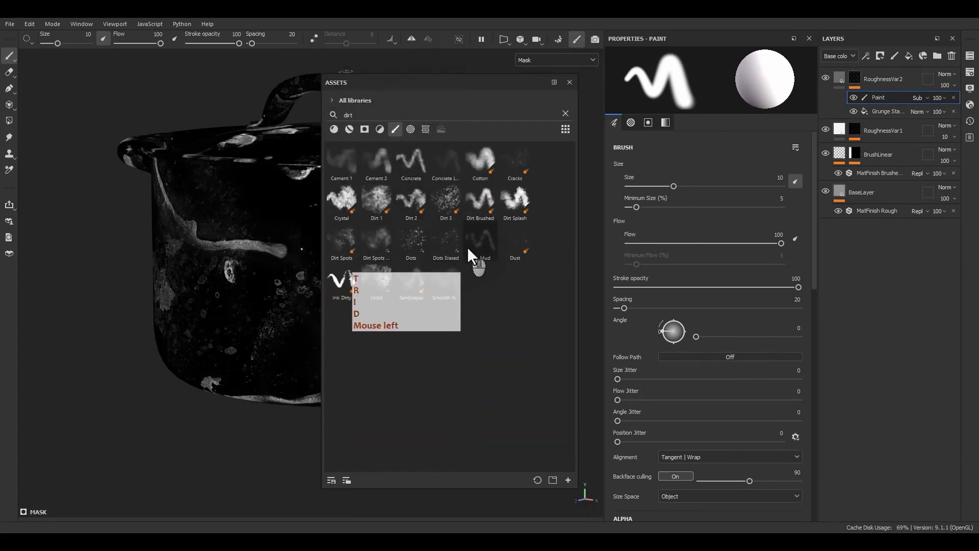
click(482, 198)
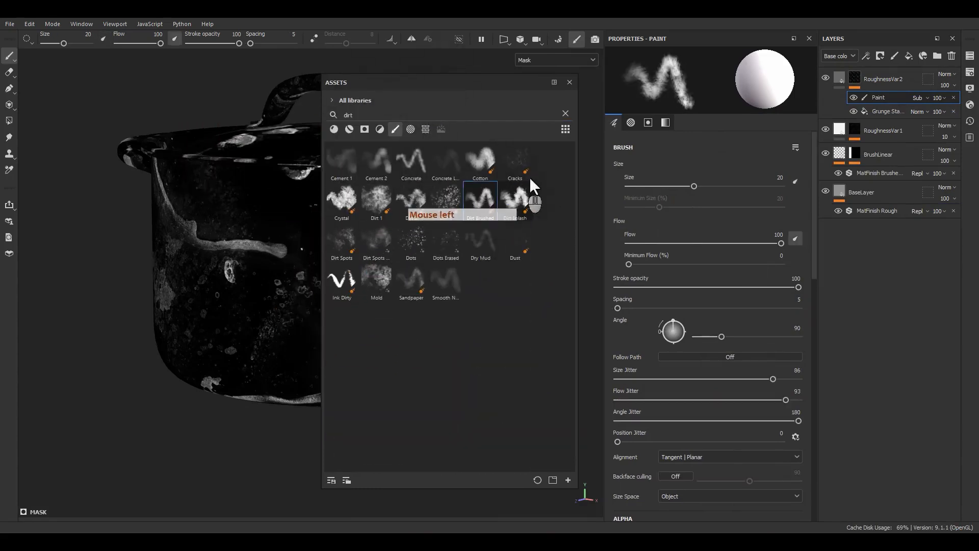
click(570, 82)
Paint away stains and the drip streak on the pot's wall in the mask, enlarging the Dirt Brushed brush from 20 to 52.6
click(381, 238)
scroll(381, 239, up, 4)
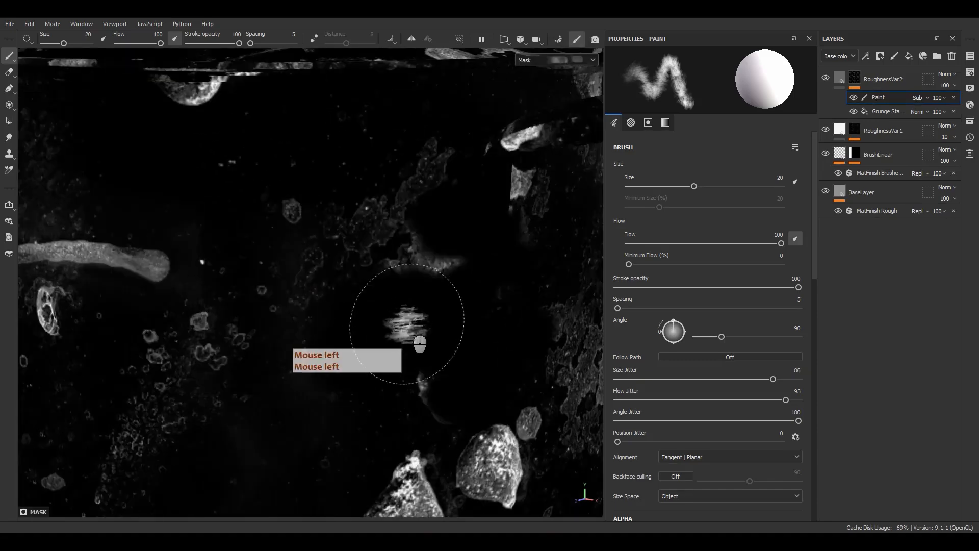
mouse_move(414, 262)
mouse_down()
mouse_move(442, 256)
mouse_move(451, 230)
mouse_move(453, 132)
mouse_move(502, 153)
mouse_move(507, 145)
mouse_move(396, 253)
mouse_move(424, 375)
mouse_move(400, 392)
mouse_up()
alt+middle_drag(366, 321, 564, 233)
alt+drag(219, 245, 284, 210)
alt+right_drag(285, 210, 263, 50)
alt+drag(332, 204, 441, 184)
alt+middle_drag(441, 183, 448, 250)
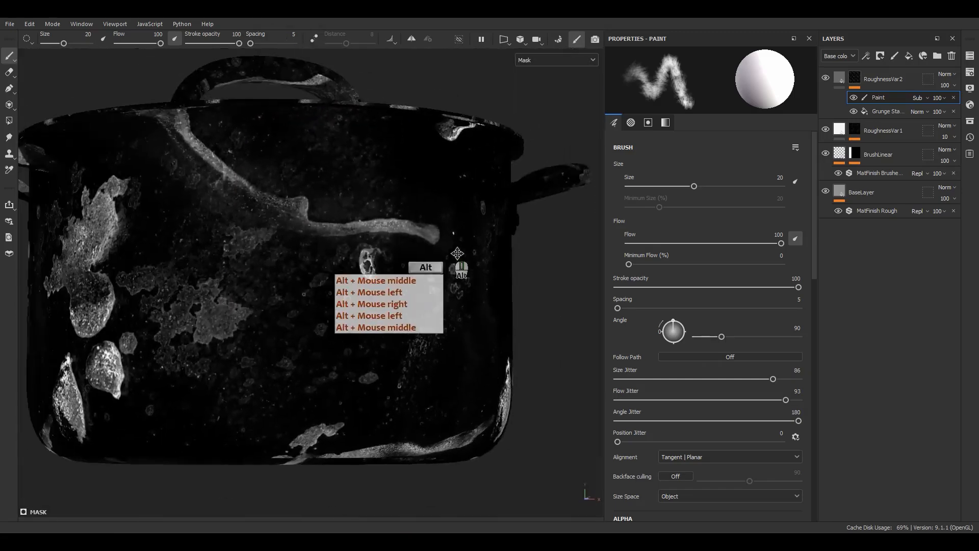
mouse_move(448, 250)
alt+mouse_down()
mouse_move(480, 228)
mouse_move(408, 248)
alt+mouse_up()
ctrl+right_drag(403, 279, 495, 275)
mouse_move(406, 278)
mouse_down()
mouse_move(451, 272)
mouse_move(454, 303)
mouse_move(435, 327)
mouse_move(474, 235)
mouse_move(255, 200)
mouse_move(252, 177)
mouse_move(312, 316)
mouse_move(318, 309)
mouse_up()
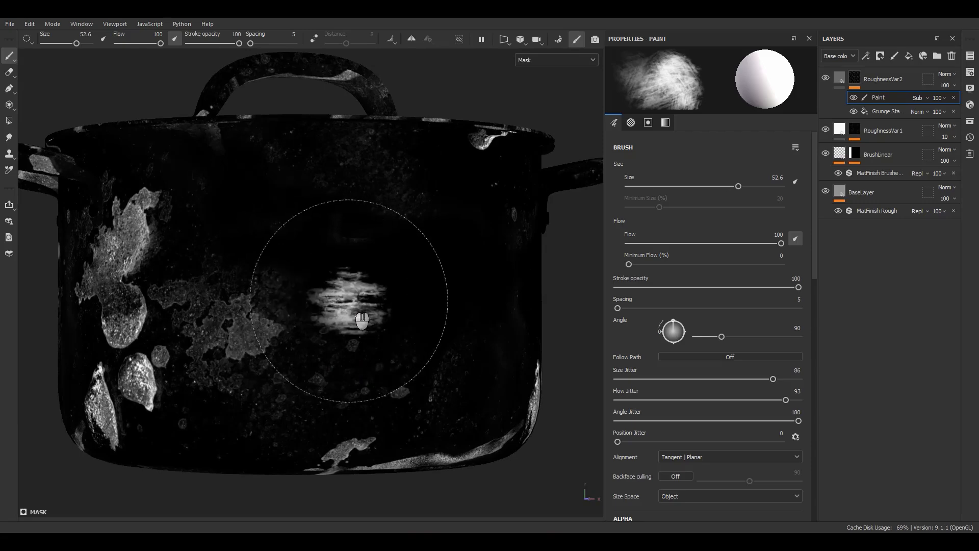
Return the viewport to the material display and examine the reduced stains around the pot's wall and lid
key(m)
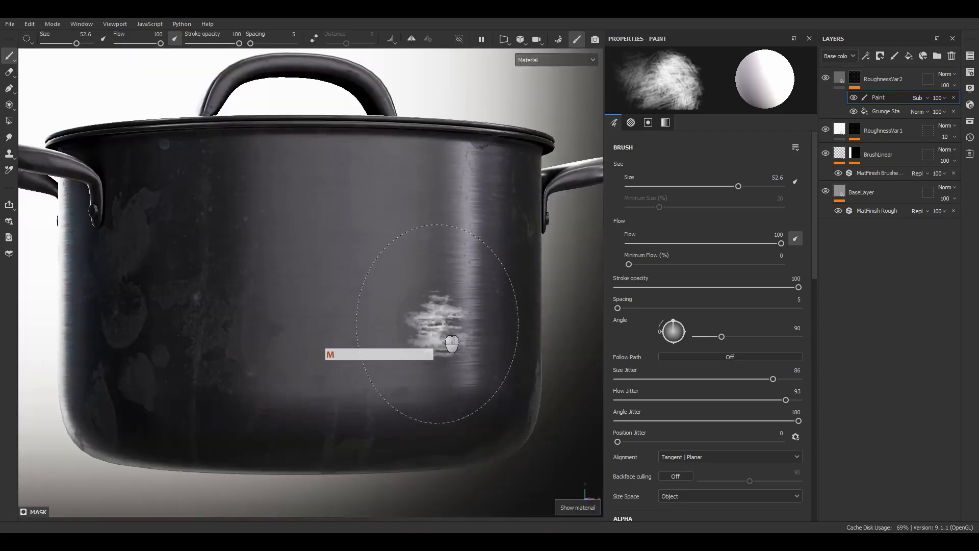
alt+drag(359, 312, 353, 364)
shift+right_drag(353, 365, 324, 363)
alt+drag(324, 363, 387, 306)
alt+right_drag(388, 306, 362, 168)
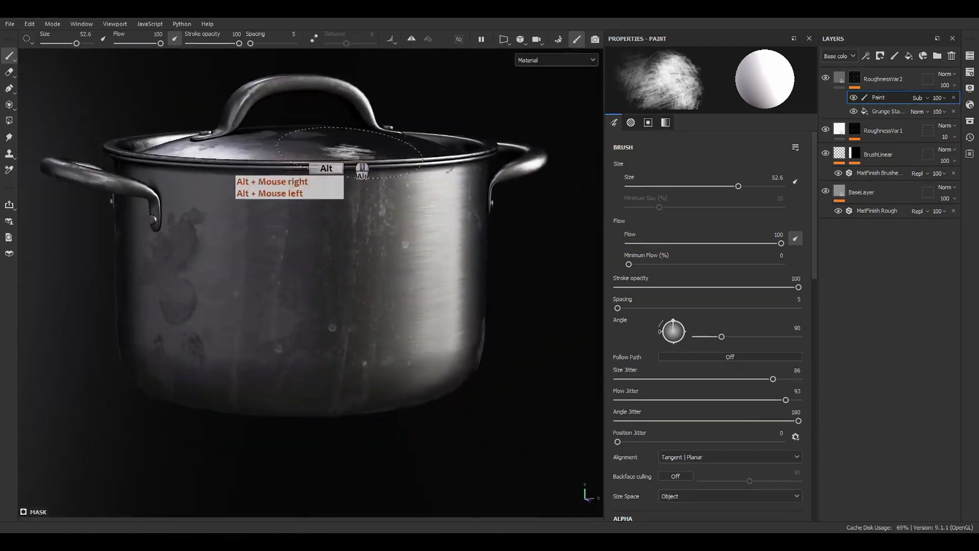
alt+middle_drag(363, 169, 411, 187)
alt+drag(411, 186, 826, 116)
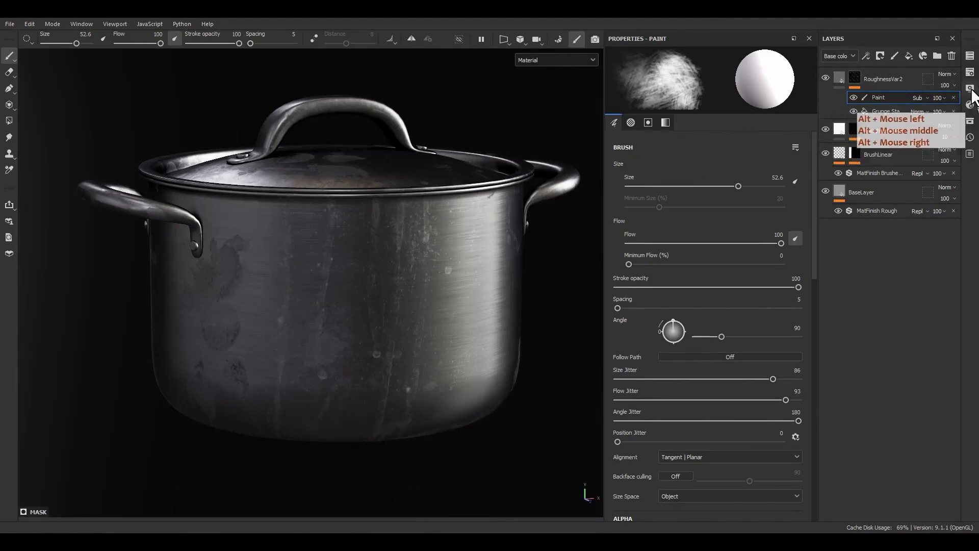
Set the environment map to Atelier and rotate the environment lighting to 232
click(970, 88)
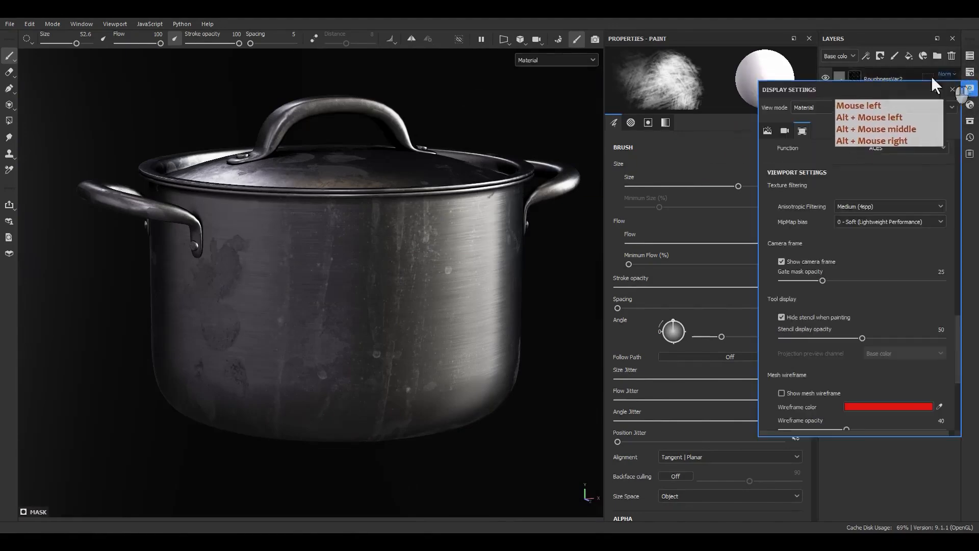
click(970, 88)
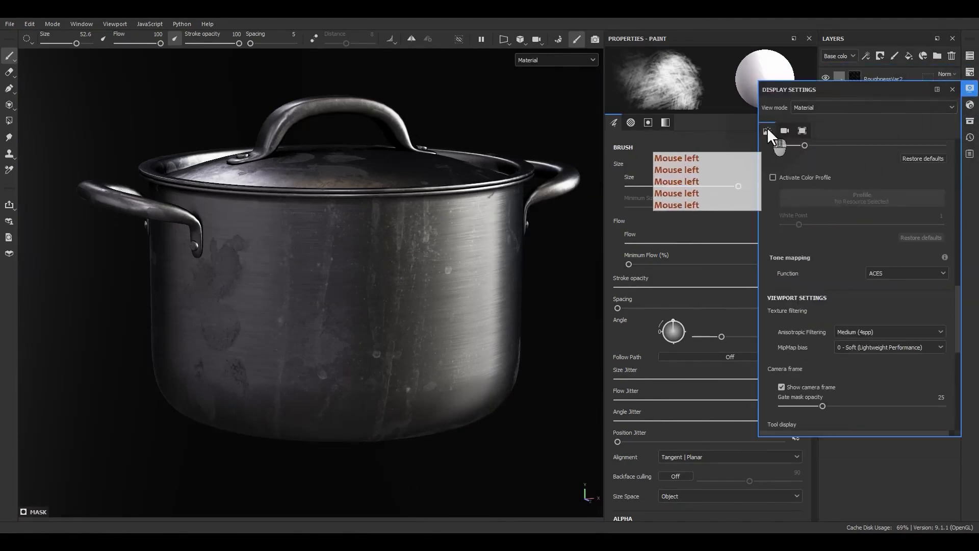
click(768, 129)
click(864, 177)
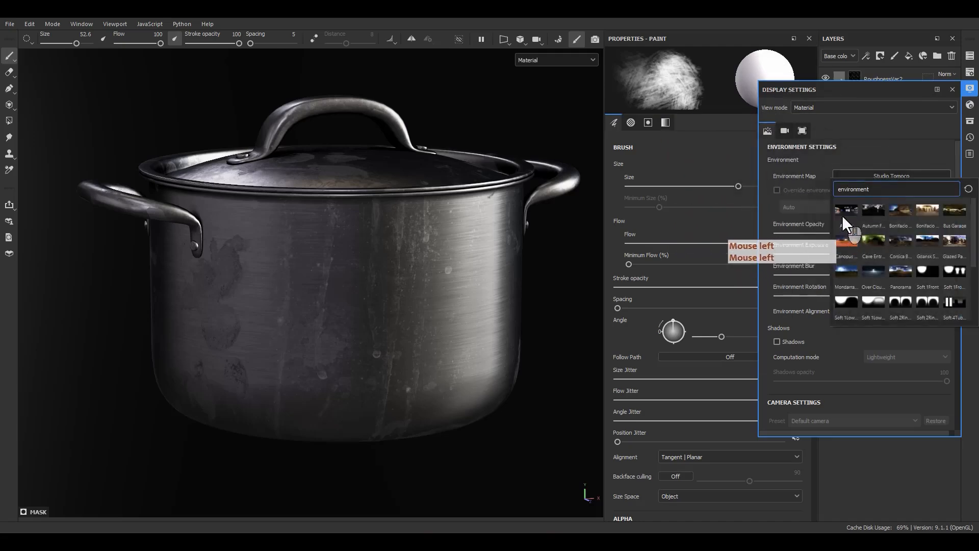
click(854, 207)
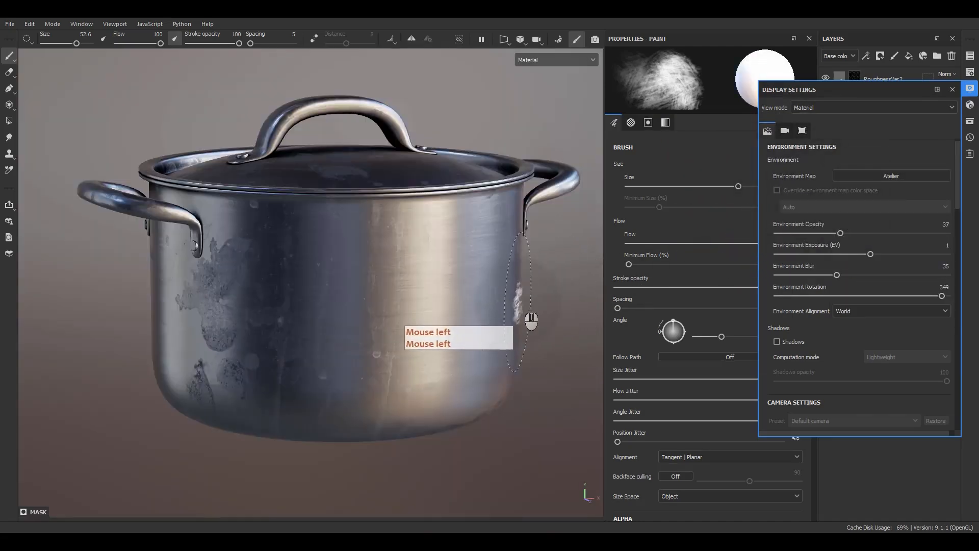
shift+right_drag(512, 298, 654, 261)
Try the Autumn Forest, Bonifacio and Bus Garage environment maps on the pot and rotate the environment lighting
click(856, 179)
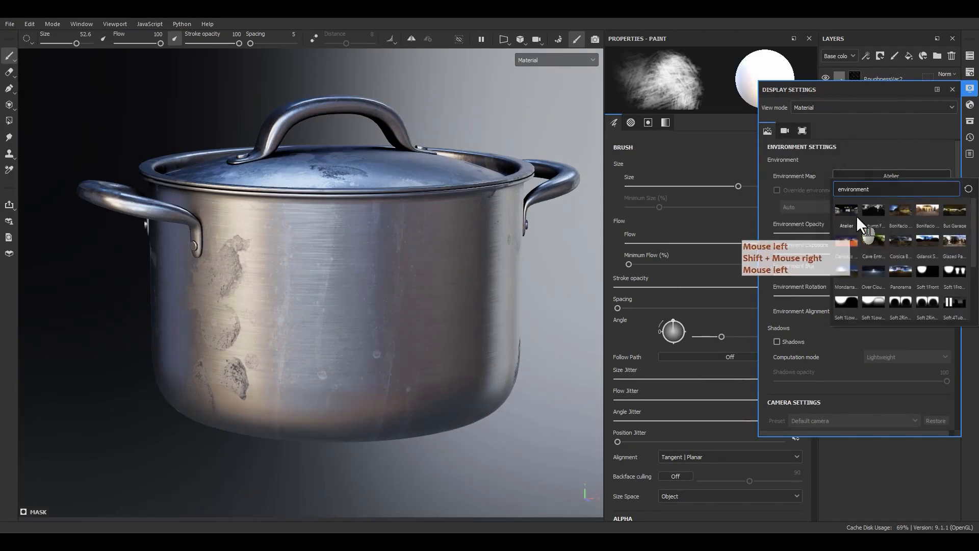
click(873, 207)
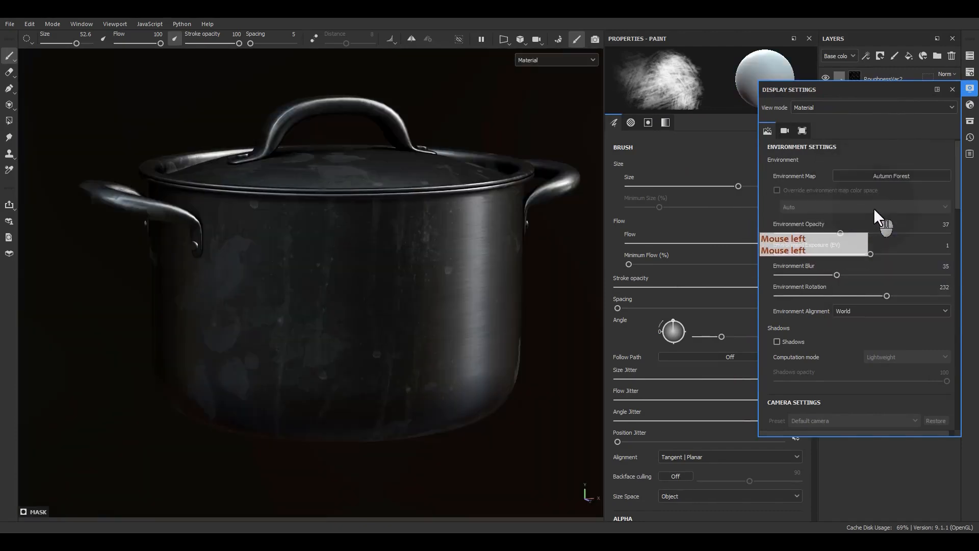
click(880, 176)
click(919, 228)
click(886, 174)
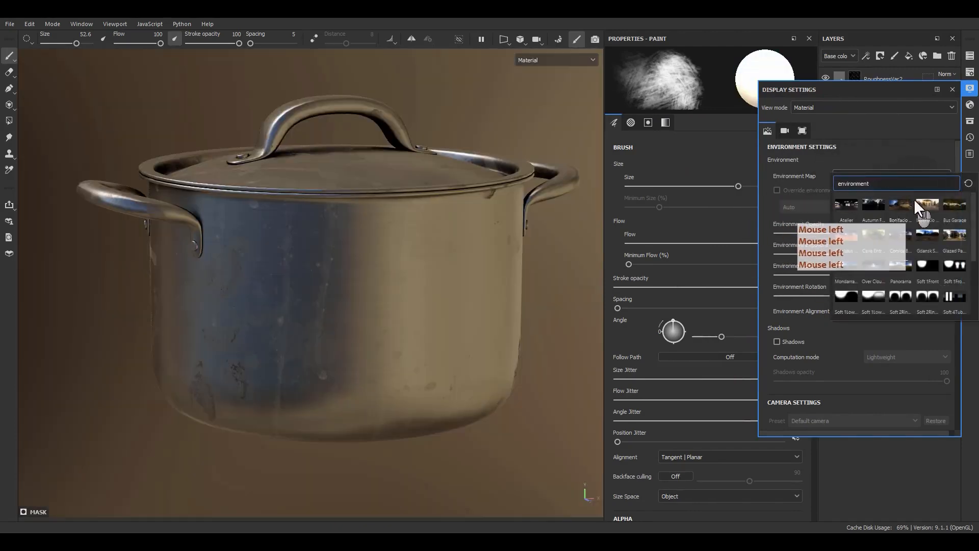
click(951, 205)
shift+right_drag(547, 303, 655, 309)
Set the environment map to Glazed Patio with a rotation of 139 and an opacity of 11, and close the display settings
click(901, 177)
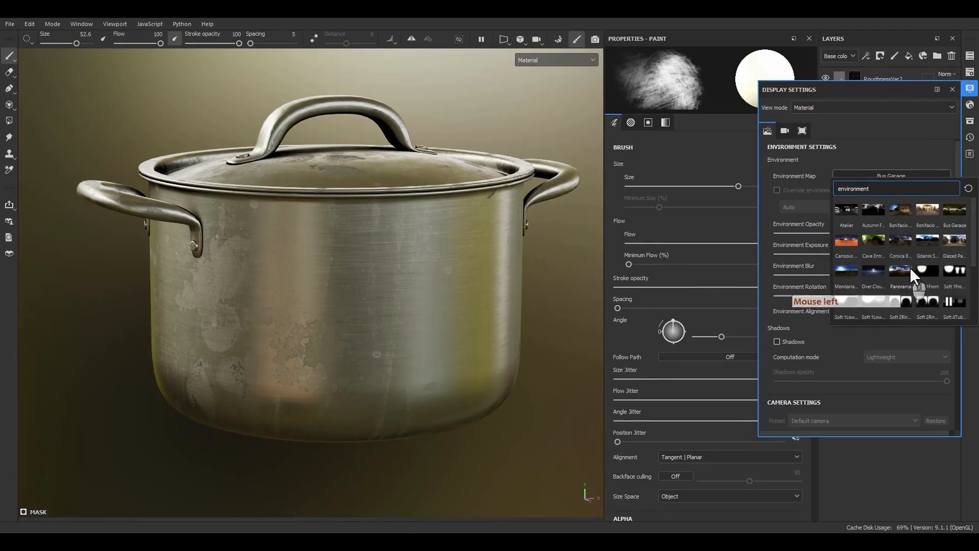
click(952, 240)
shift+right_drag(552, 322, 429, 293)
alt+drag(428, 293, 475, 326)
alt+middle_drag(475, 327, 462, 329)
alt+drag(462, 328, 659, 218)
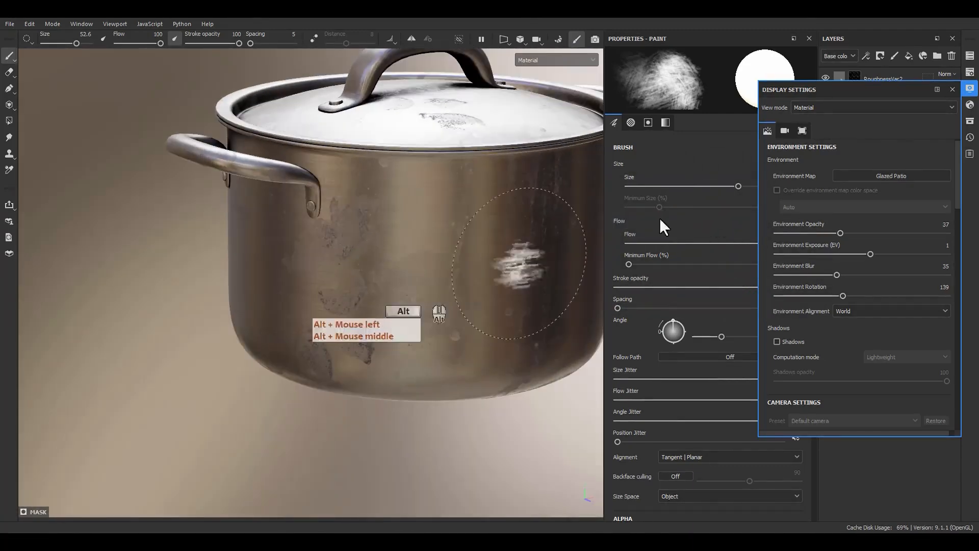
drag(837, 233, 797, 234)
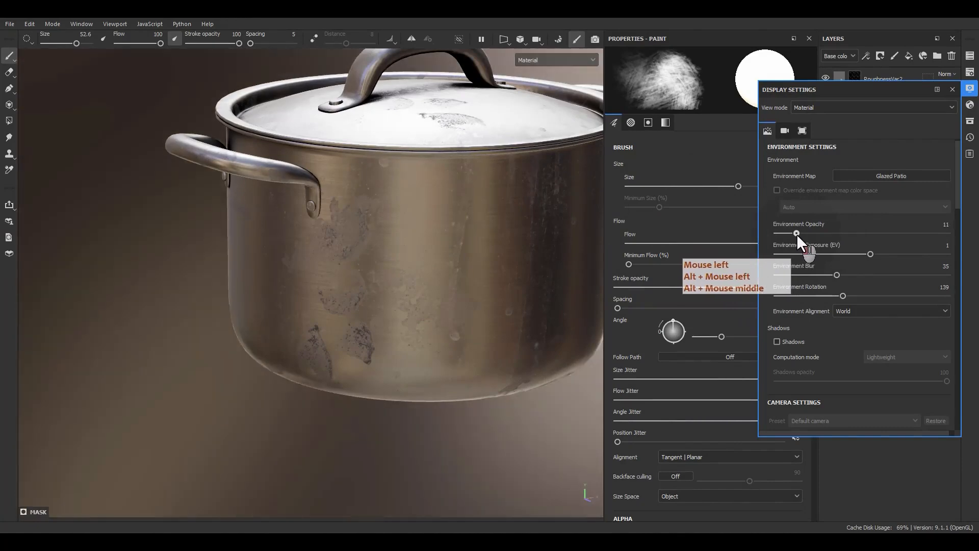
click(952, 89)
Paint away parts of the dark stains below the side handle in the RoughnessVar2 mask with the Dirt Brushed brush
click(528, 287)
scroll(424, 275, up, 5)
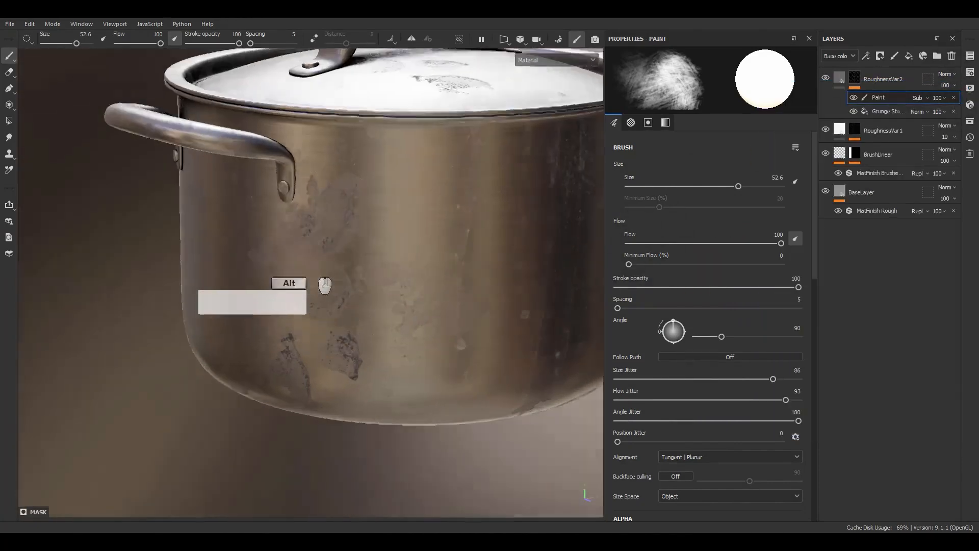
alt+drag(318, 263, 357, 240)
drag(218, 197, 248, 331)
drag(359, 275, 387, 274)
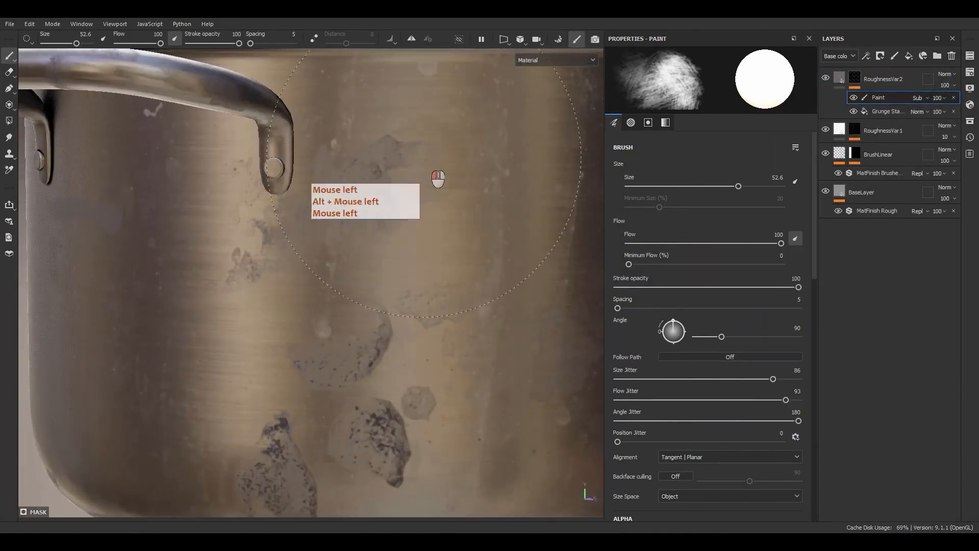
alt+middle_drag(462, 203, 463, 209)
alt+drag(463, 209, 464, 217)
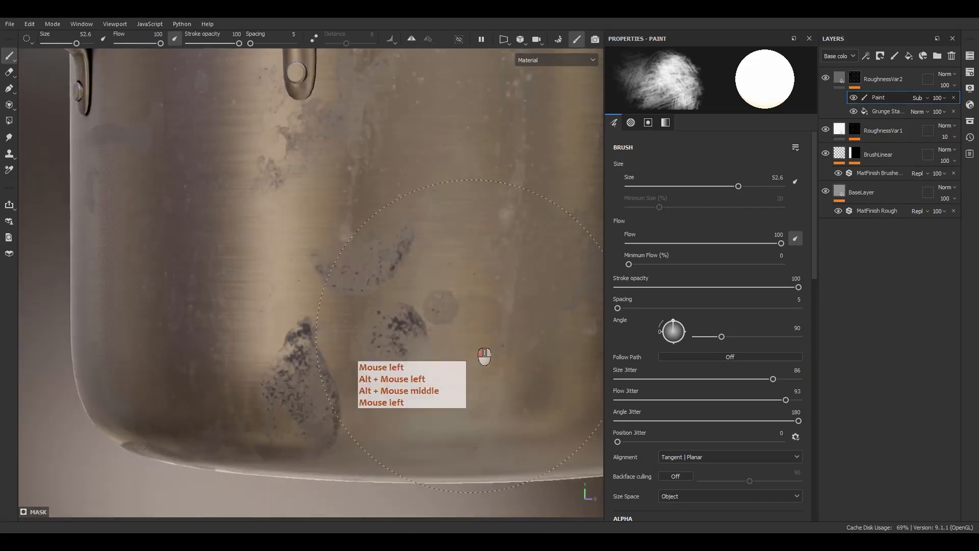
Paint away the large stain patches around the drip marks on the pot's wall between the two handles
scroll(438, 355, down, 5)
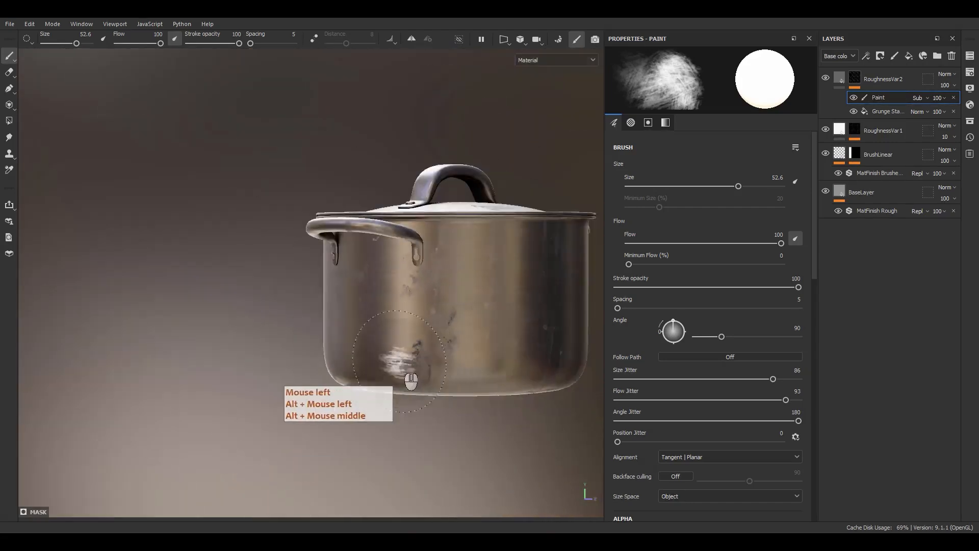
alt+drag(397, 361, 644, 371)
alt+middle_drag(406, 334, 495, 331)
alt+drag(495, 331, 521, 339)
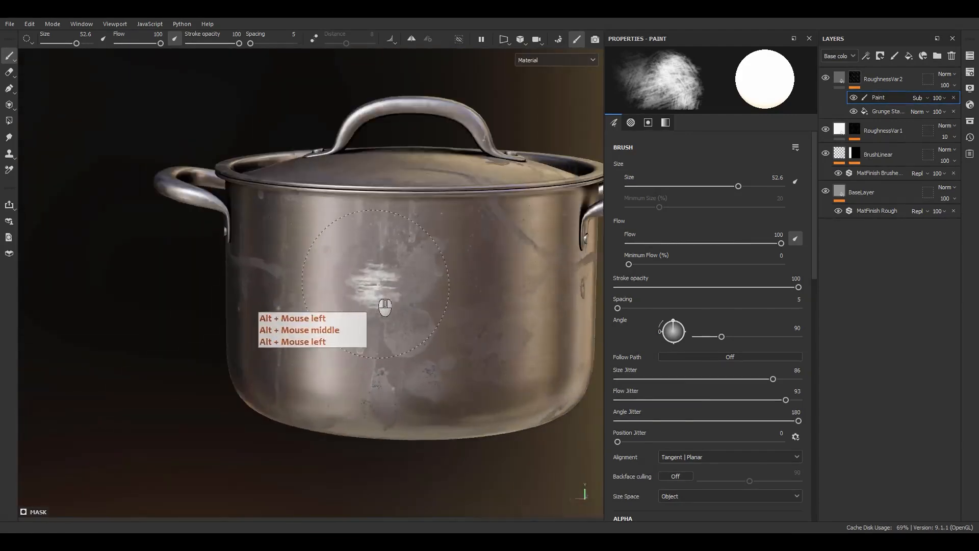
scroll(408, 291, up, 5)
click(441, 272)
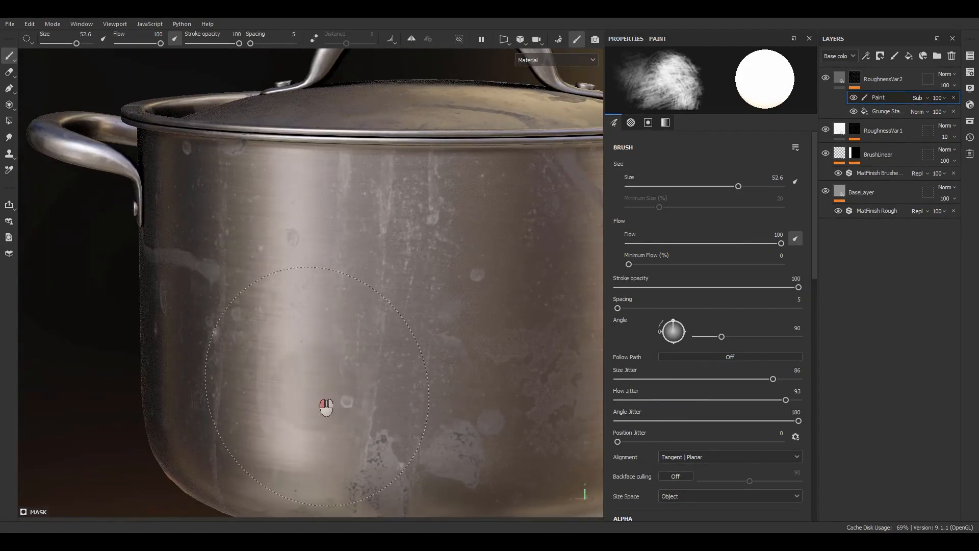
Examine the refined stains and reflections around the pot's wall, lid and handles from several angles
alt+middle_drag(424, 365, 369, 244)
alt+drag(369, 244, 559, 204)
alt+middle_drag(559, 204, 316, 265)
alt+drag(316, 266, 436, 320)
alt+right_drag(436, 320, 467, 220)
alt+middle_drag(466, 220, 380, 260)
alt+drag(380, 260, 373, 418)
alt+middle_drag(364, 215, 346, 374)
alt+drag(346, 374, 331, 407)
alt+middle_drag(359, 272, 326, 332)
alt+drag(316, 329, 232, 152)
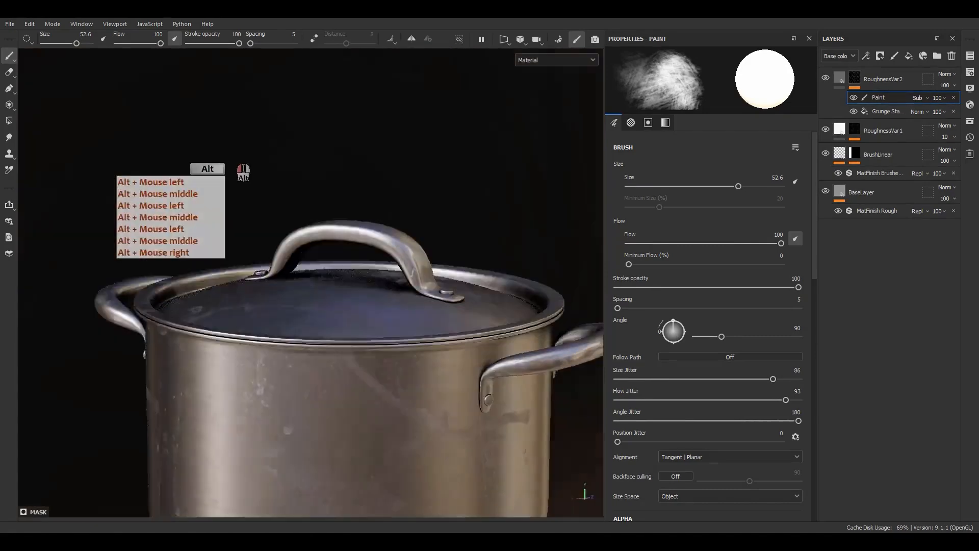
alt+right_drag(369, 357, 391, 265)
alt+middle_drag(391, 263, 320, 233)
alt+drag(320, 232, 341, 205)
alt+right_drag(341, 204, 400, 434)
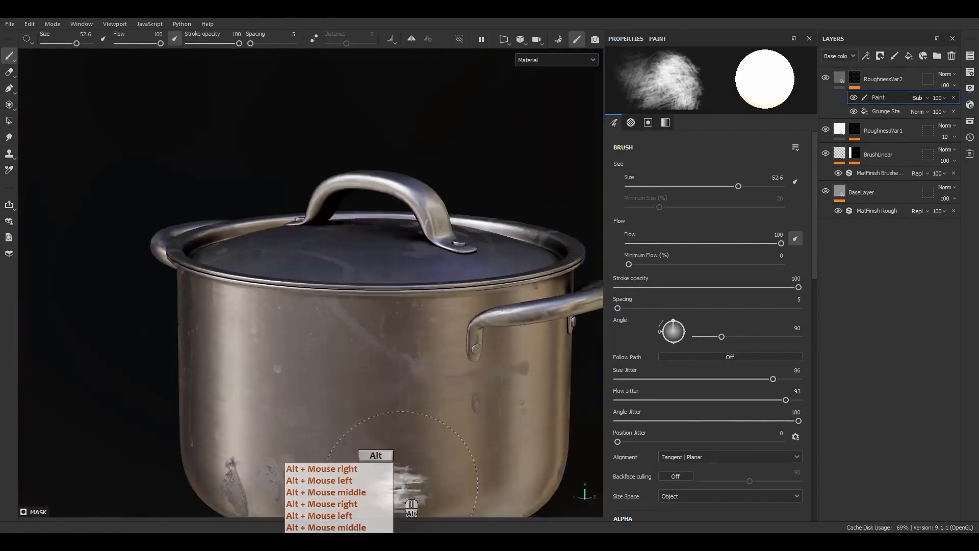
alt+middle_drag(400, 433, 373, 289)
alt+drag(372, 289, 400, 313)
alt+middle_drag(400, 313, 382, 324)
alt+right_drag(382, 325, 374, 275)
alt+drag(374, 276, 365, 237)
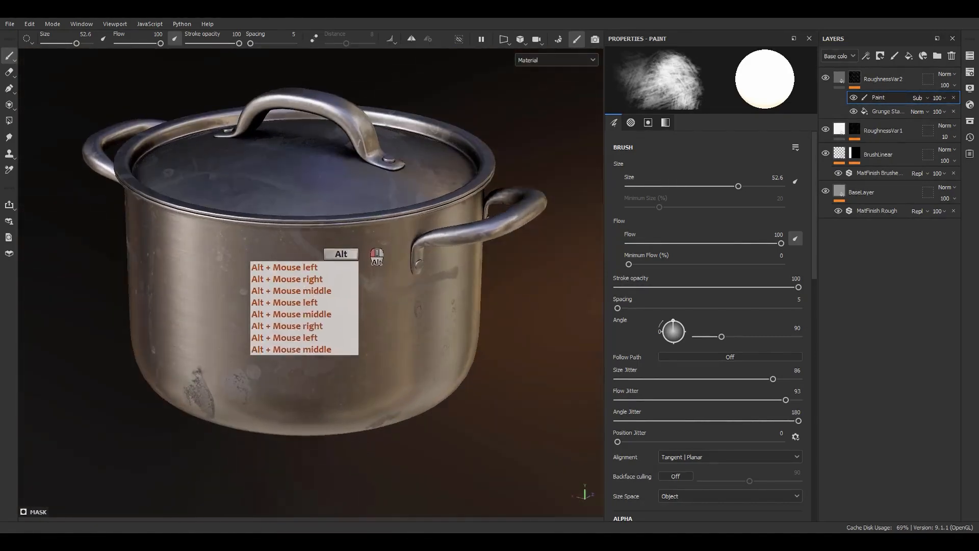
Add a fill layer above RoughnessVar2 and name it ColorVar1
click(839, 86)
click(909, 55)
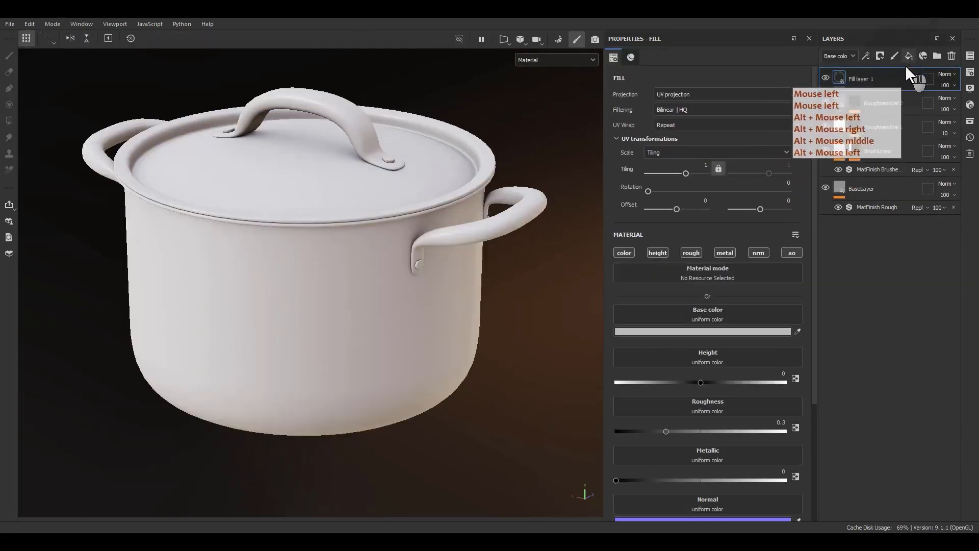
double_click(864, 78)
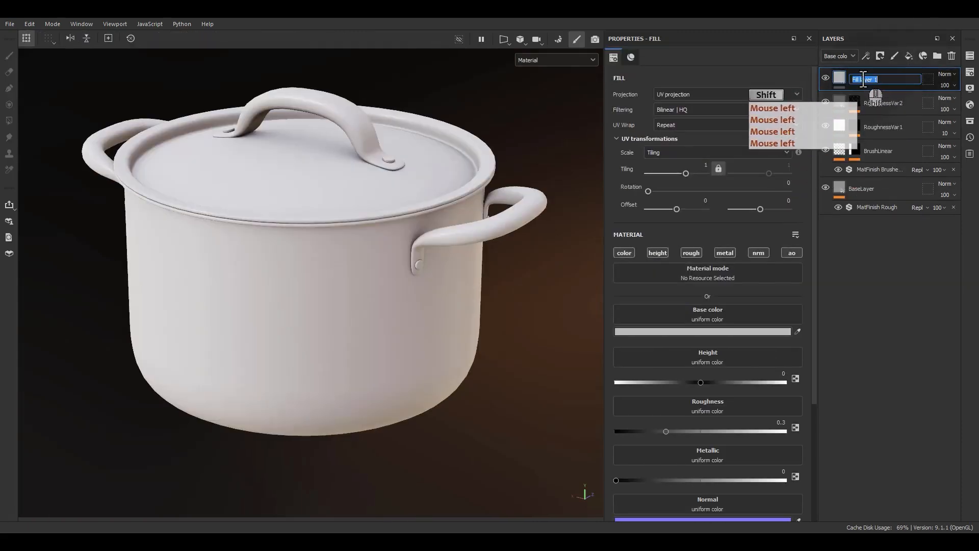
text(olor)
key(ctrl+a)
text(Color)
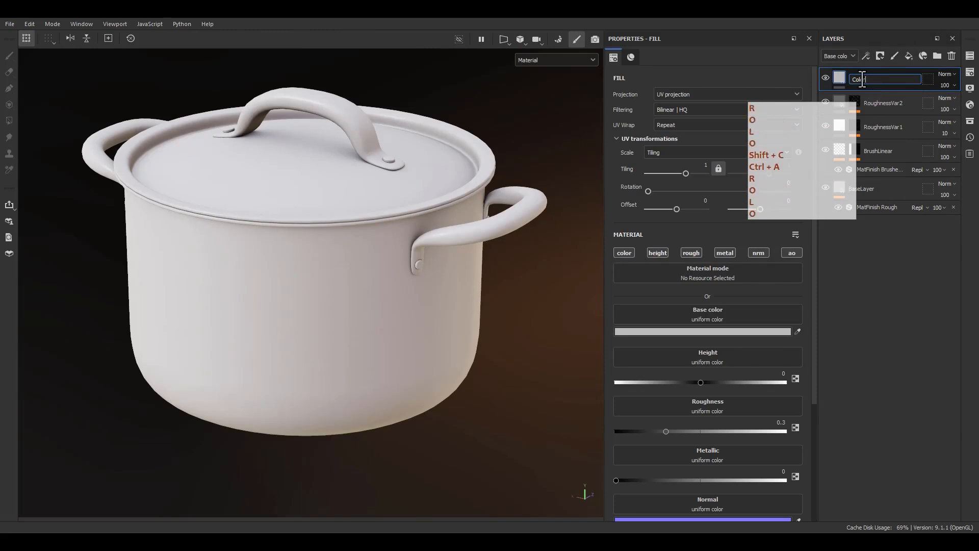
text(Var1)
key(Return)
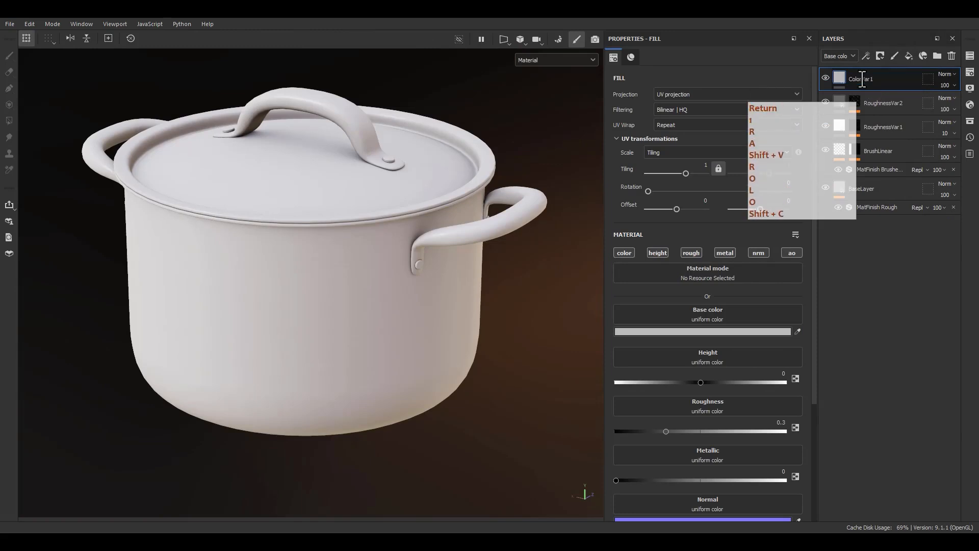